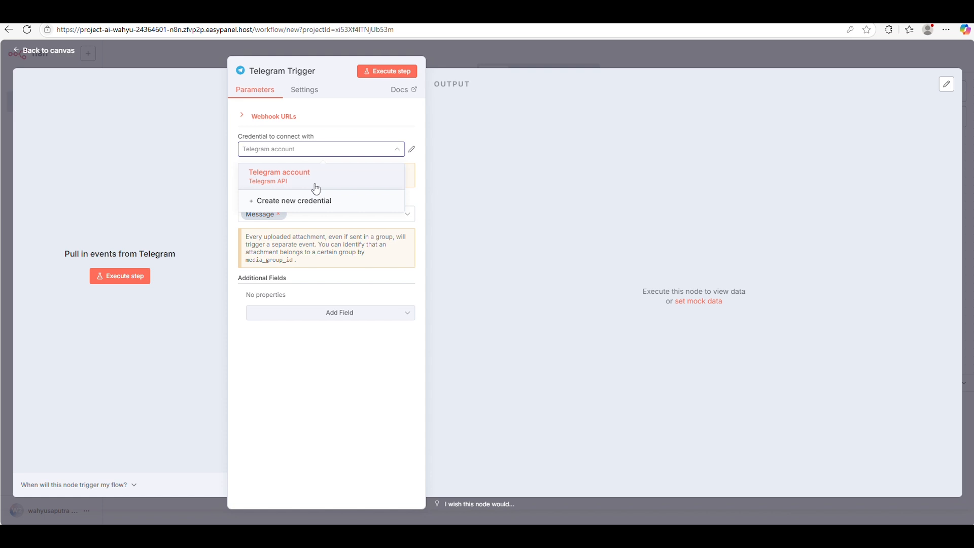
Delete the existing Telegram account credential used by the Telegram Trigger node
{"action": "left_click", "coordinate": [411, 150]}
{"action": "left_click", "coordinate": [756, 102]}
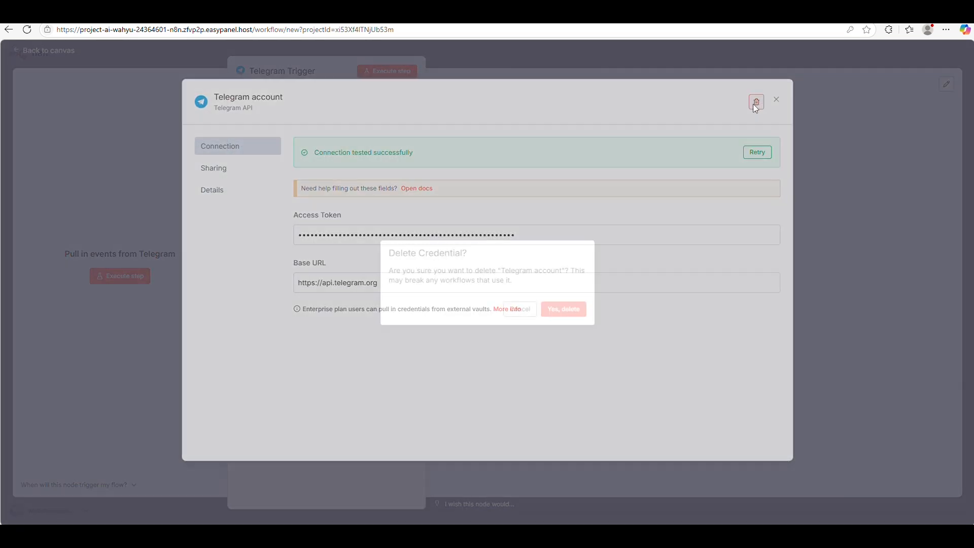
{"action": "left_click", "coordinate": [561, 311]}
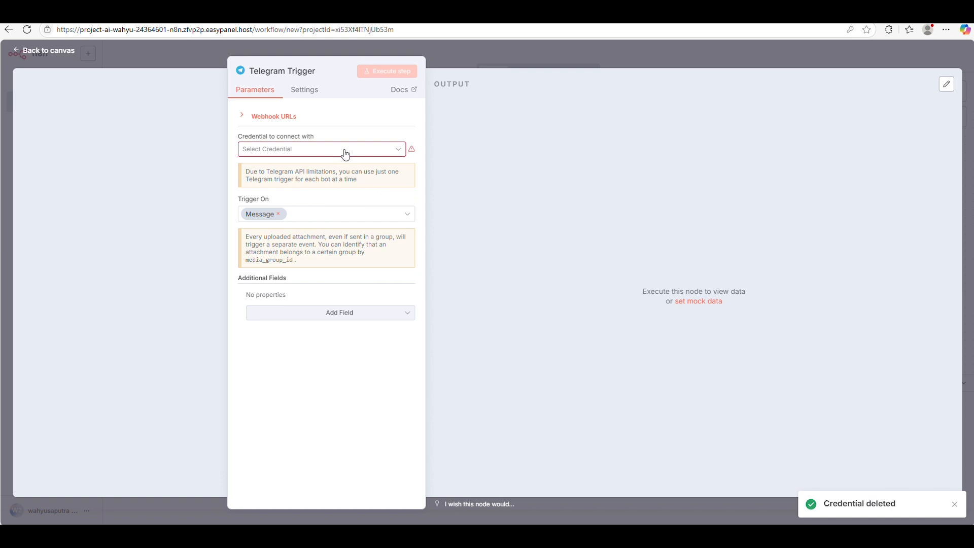
Start a new Telegram API credential, switch to Telegram Web and copy the bot's access token from the BotFather chat
{"action": "left_click", "coordinate": [344, 150]}
{"action": "left_click", "coordinate": [333, 171]}
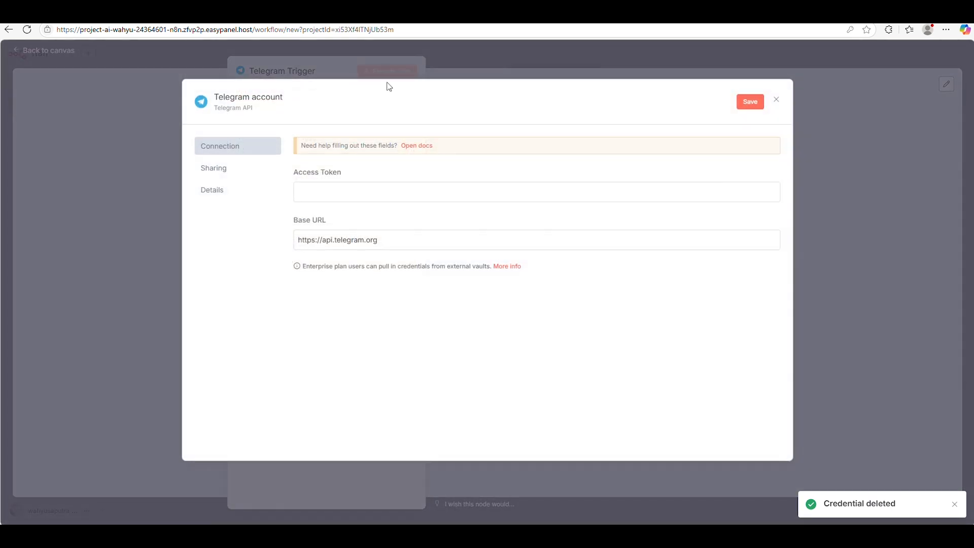
{"action": "left_click", "coordinate": [317, 15]}
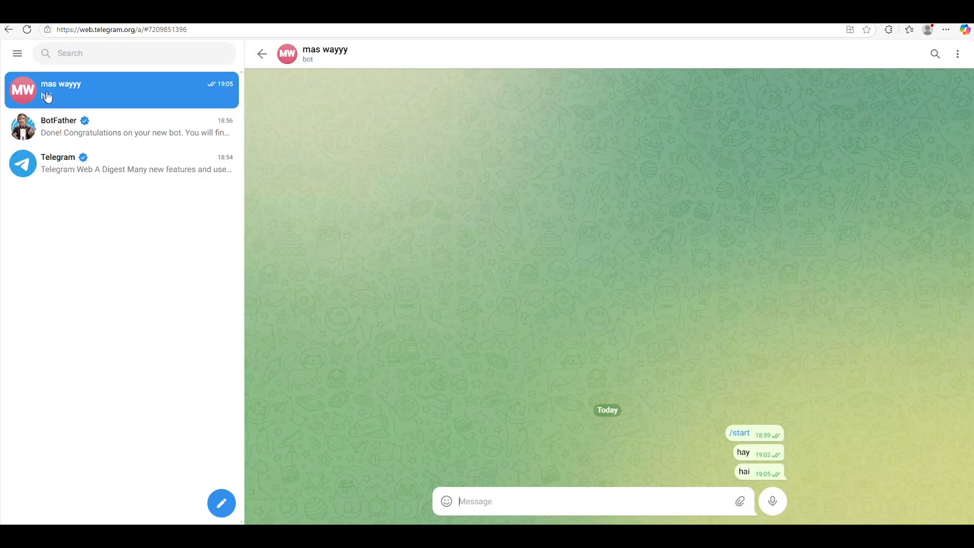
{"action": "left_click", "coordinate": [61, 127]}
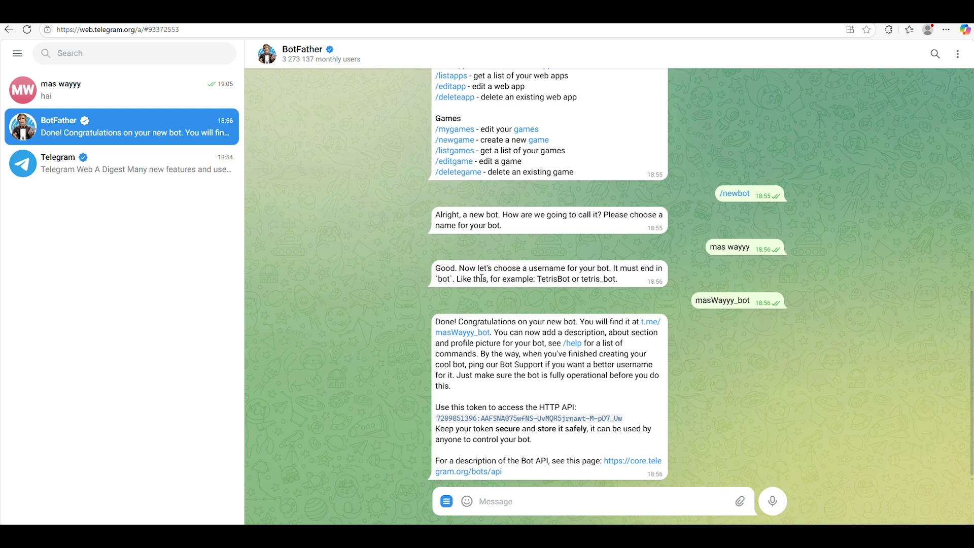
{"action": "scroll", "coordinate": [482, 278], "scroll_direction": "up", "scroll_amount": 5}
{"action": "scroll", "coordinate": [484, 289], "scroll_direction": "down", "scroll_amount": 5}
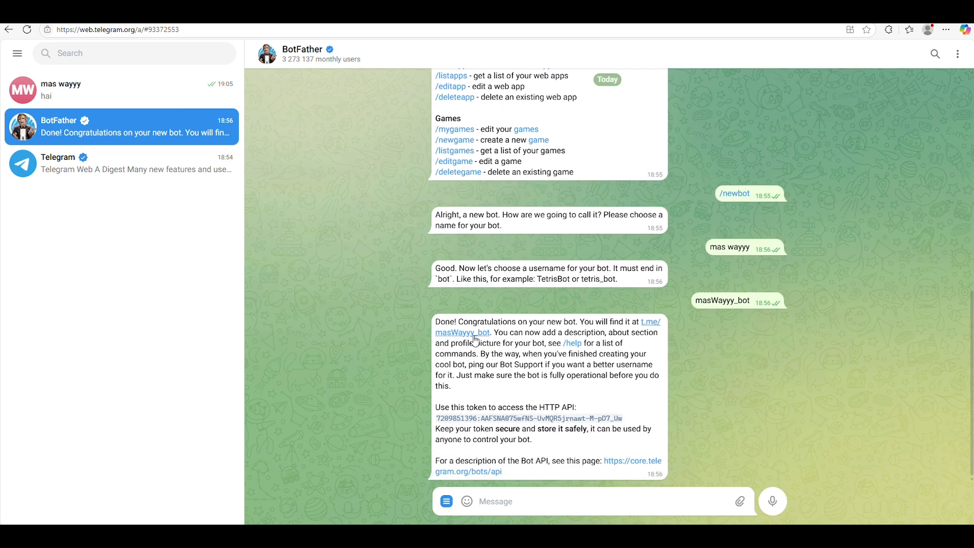
{"action": "left_click", "coordinate": [590, 421]}
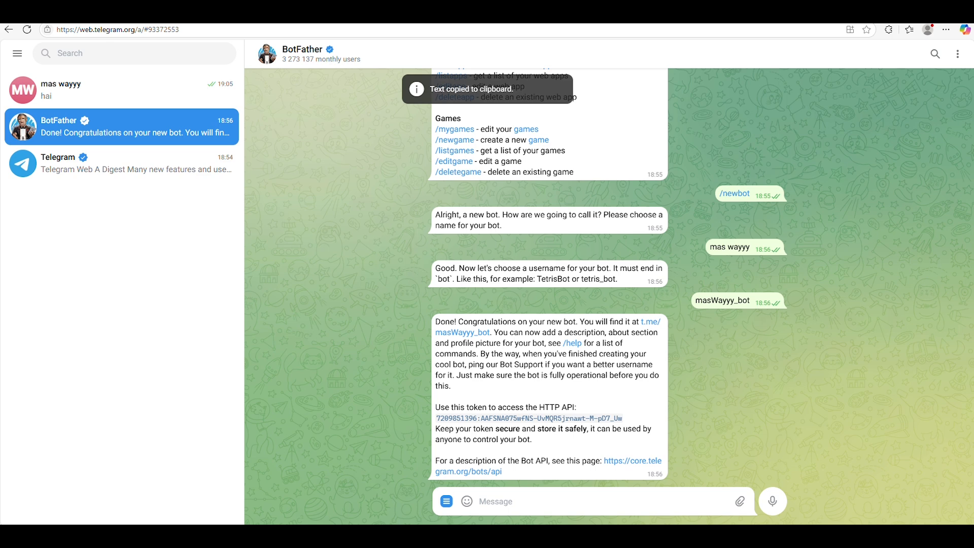
Back in n8n, paste the access token into the Telegram credential, save it, and accept the browser's saved-password update
{"action": "key", "text": "alt+Tab"}
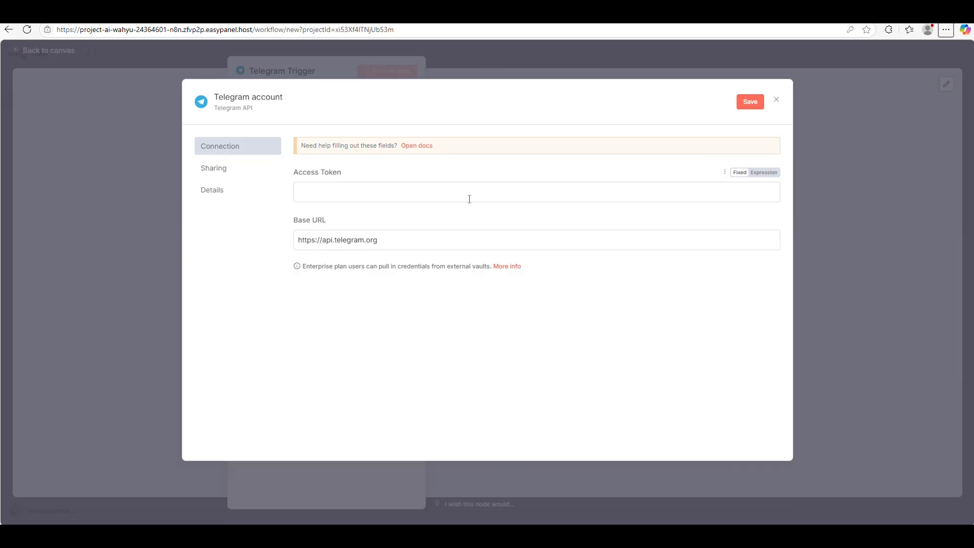
{"action": "left_click", "coordinate": [415, 195]}
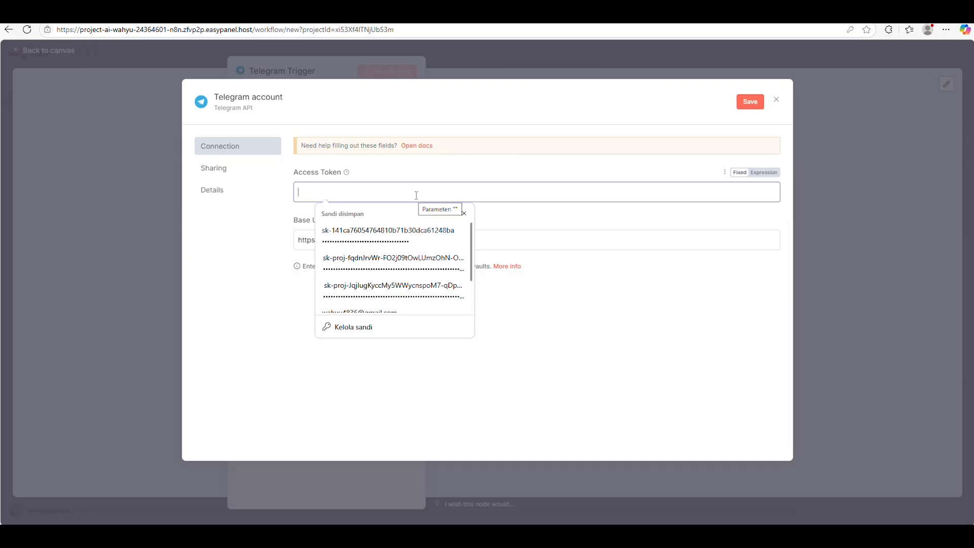
{"action": "key", "text": "ctrl+v"}
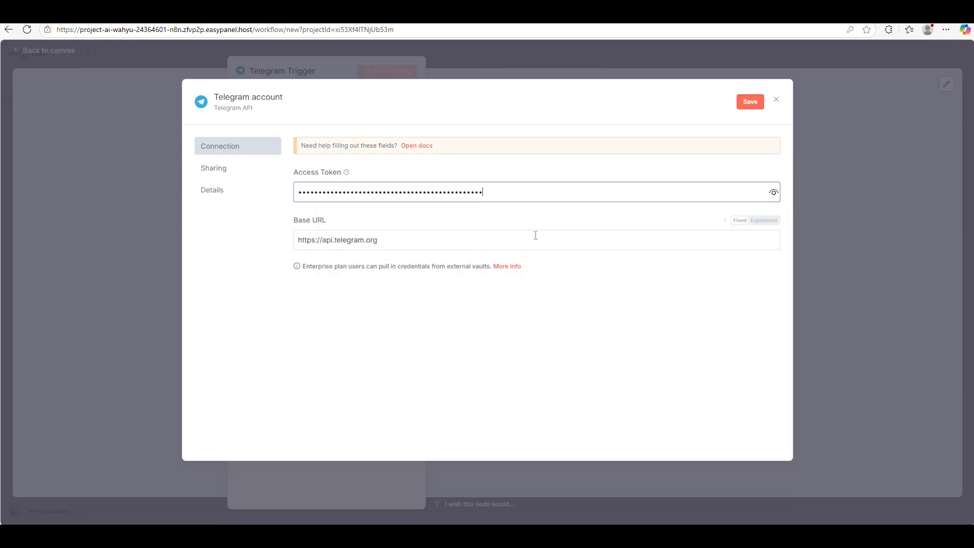
{"action": "left_click", "coordinate": [749, 103]}
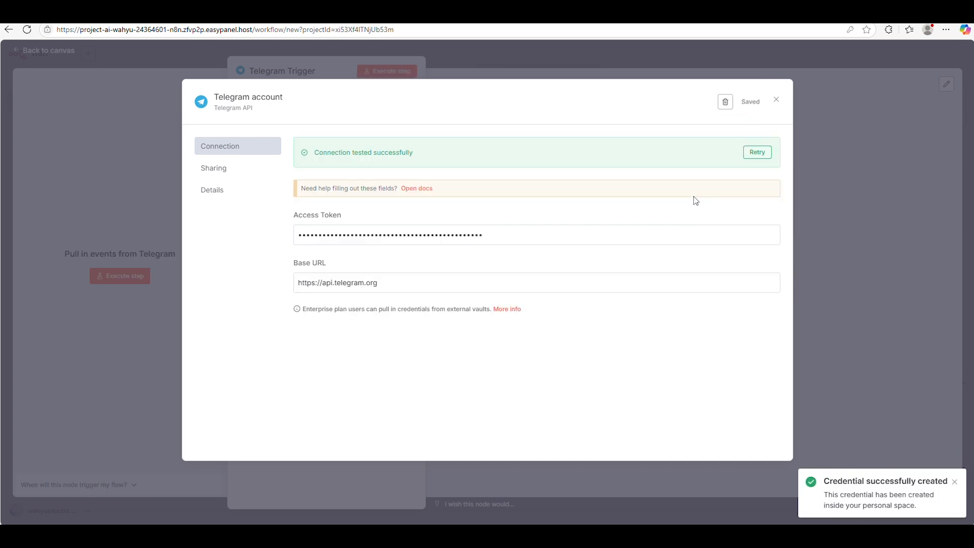
{"action": "left_click", "coordinate": [777, 100]}
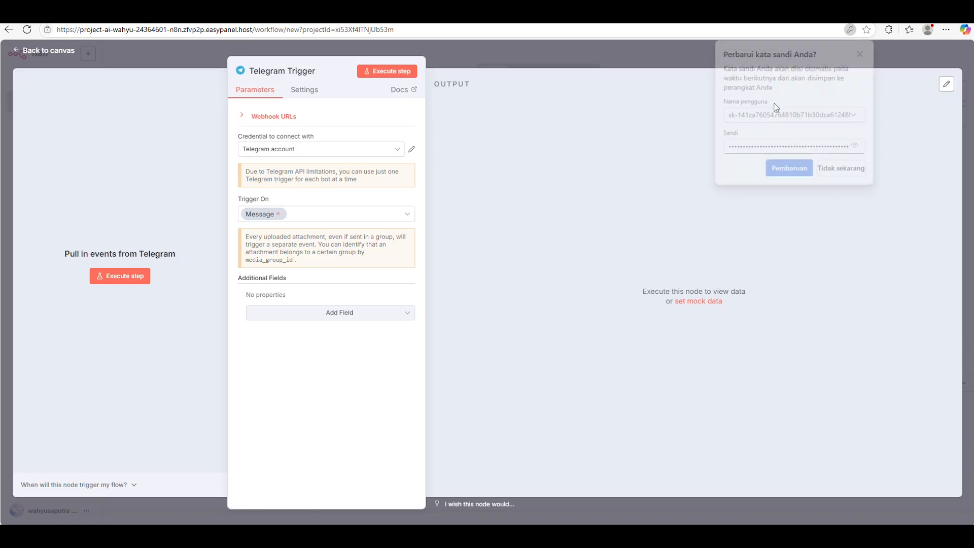
{"action": "left_click", "coordinate": [787, 171]}
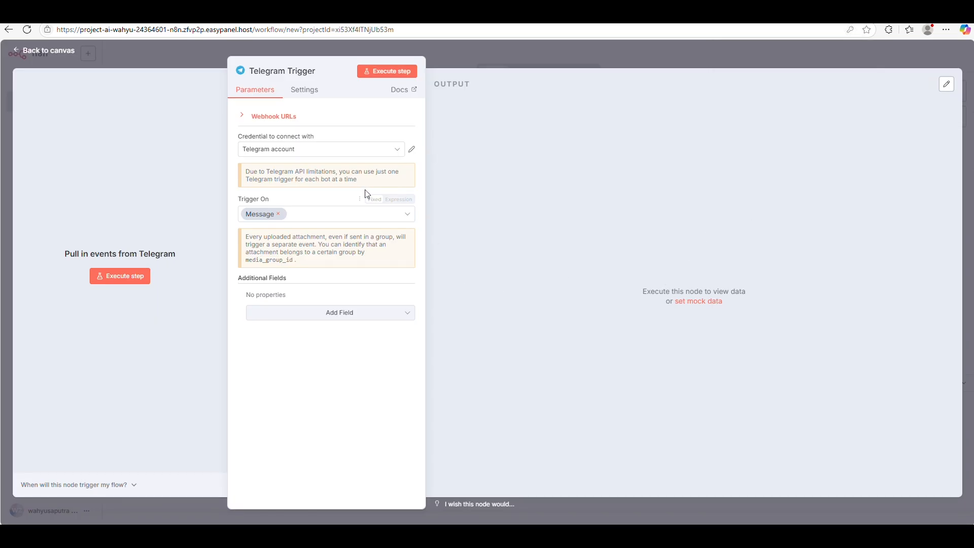
Execute the Telegram Trigger step, then switch to Telegram Web and send "hai" in the BotFather chat
{"action": "left_click", "coordinate": [367, 74]}
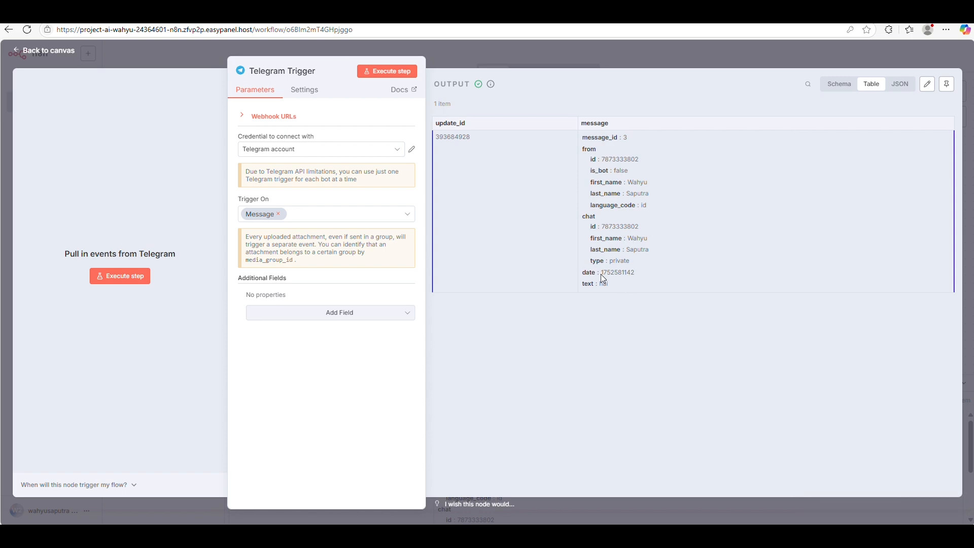
{"action": "left_click", "coordinate": [315, 14]}
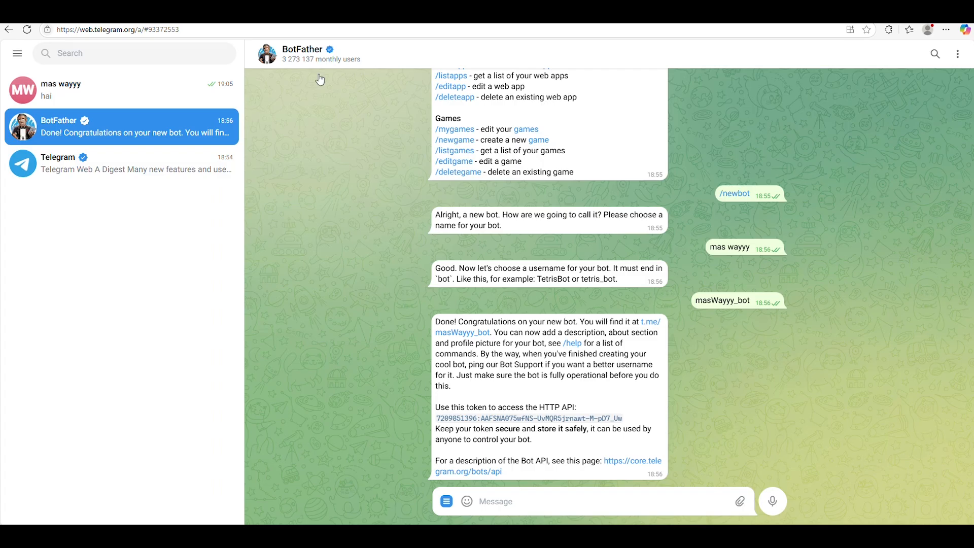
{"action": "left_click", "coordinate": [496, 501]}
{"action": "type", "text": "hai"}
{"action": "key", "text": "Return"}
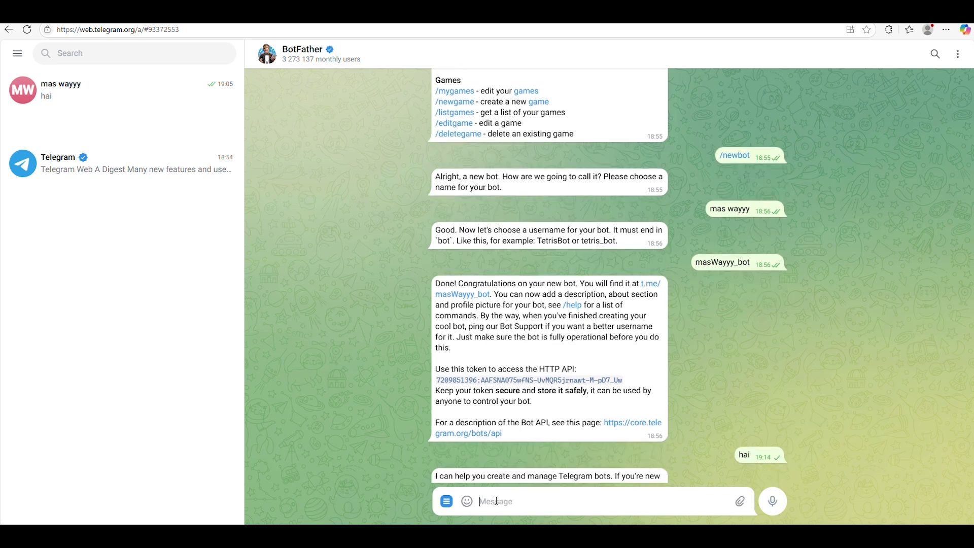
Send "halo" in the newly created bot's own chat and return to n8n
{"action": "left_click", "coordinate": [142, 127]}
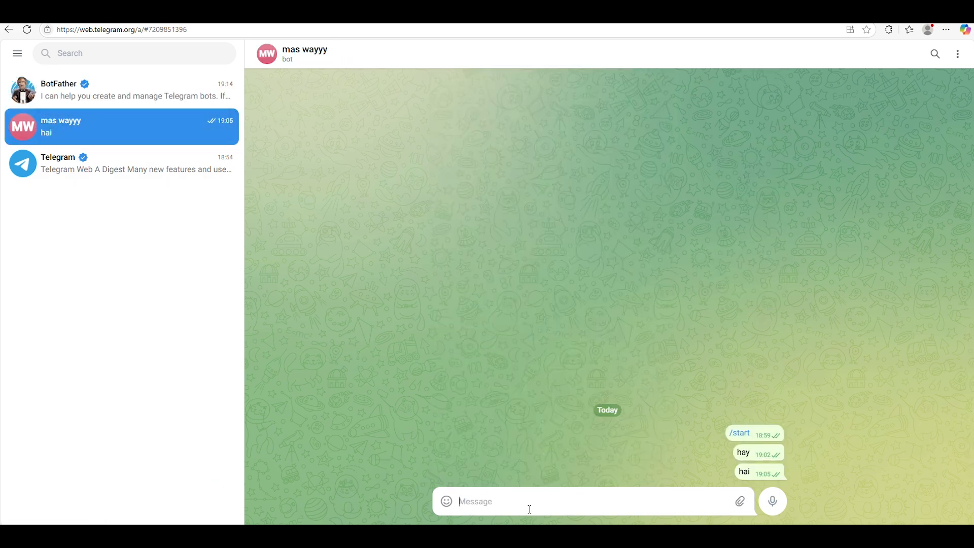
{"action": "type", "text": "halo"}
{"action": "key", "text": "Return"}
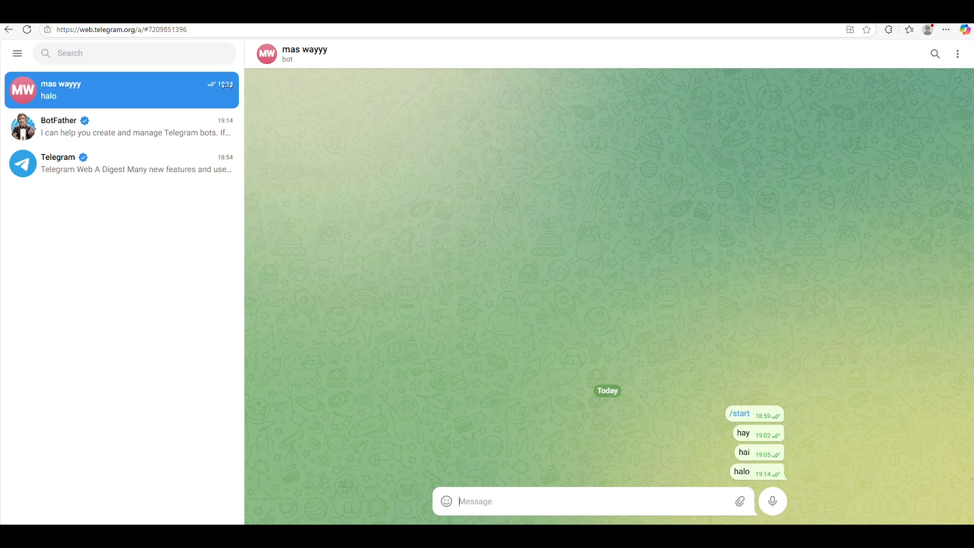
{"action": "left_click", "coordinate": [127, 13]}
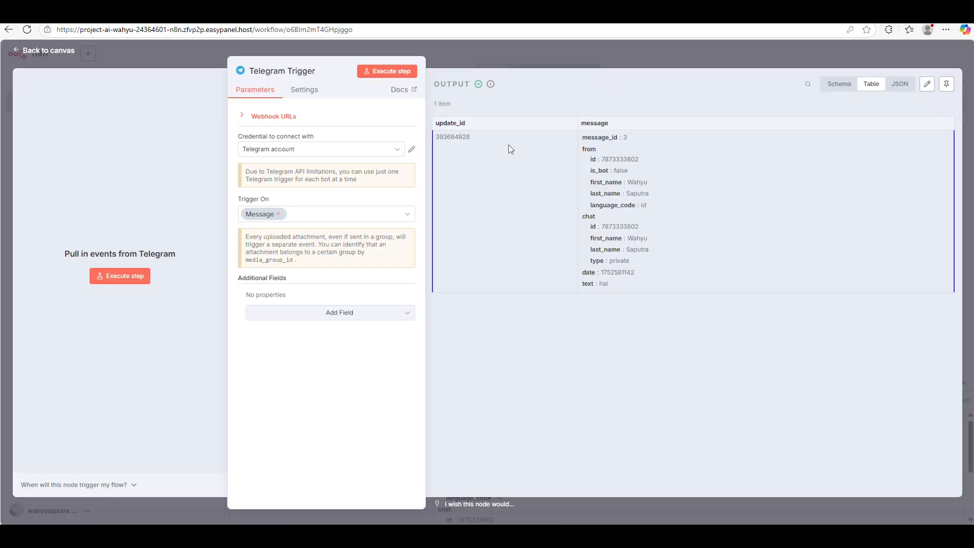
Move the Telegram Trigger node to the upper left of the canvas and connect an AI Agent node to its output
{"action": "left_click", "coordinate": [34, 54]}
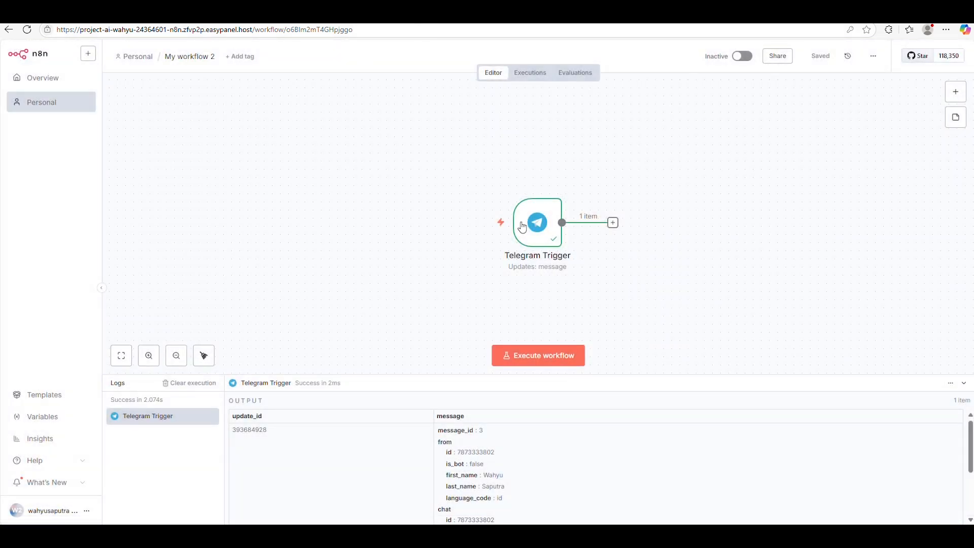
{"action": "left_click_drag", "start_coordinate": [537, 223], "coordinate": [228, 167]}
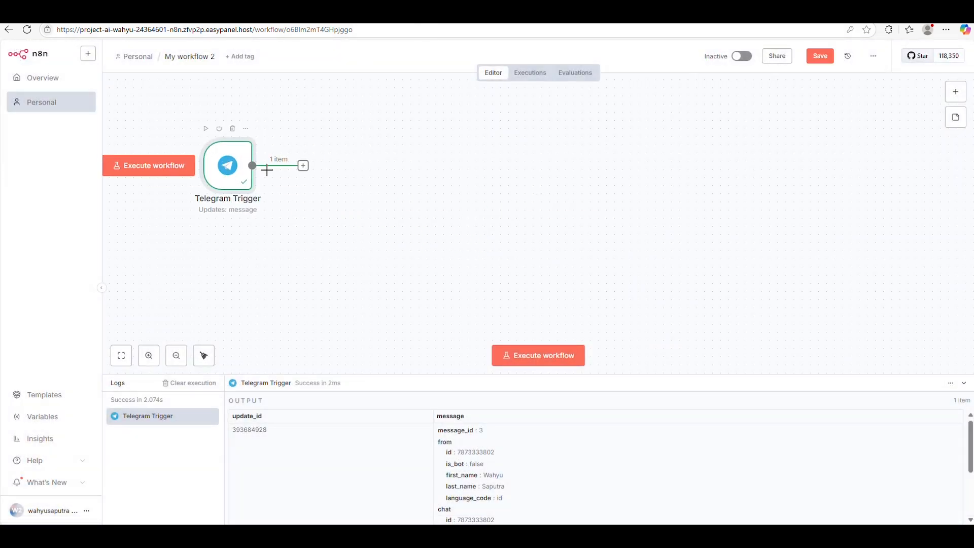
{"action": "left_click", "coordinate": [303, 165]}
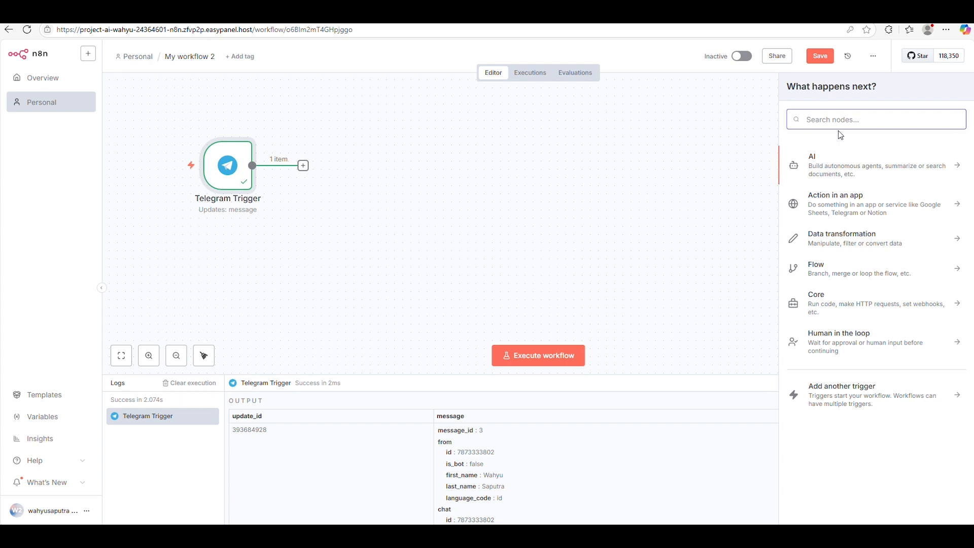
{"action": "left_click", "coordinate": [842, 170]}
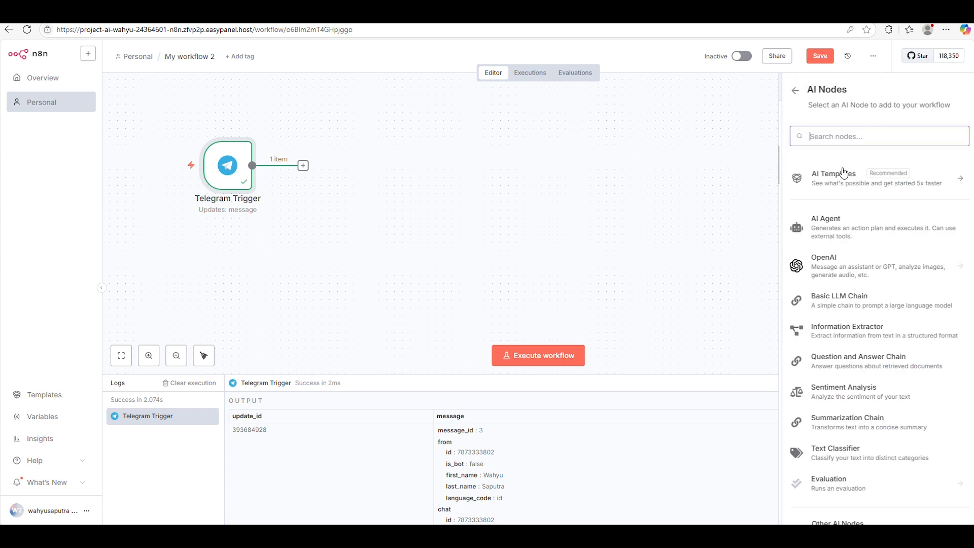
{"action": "left_click", "coordinate": [838, 226]}
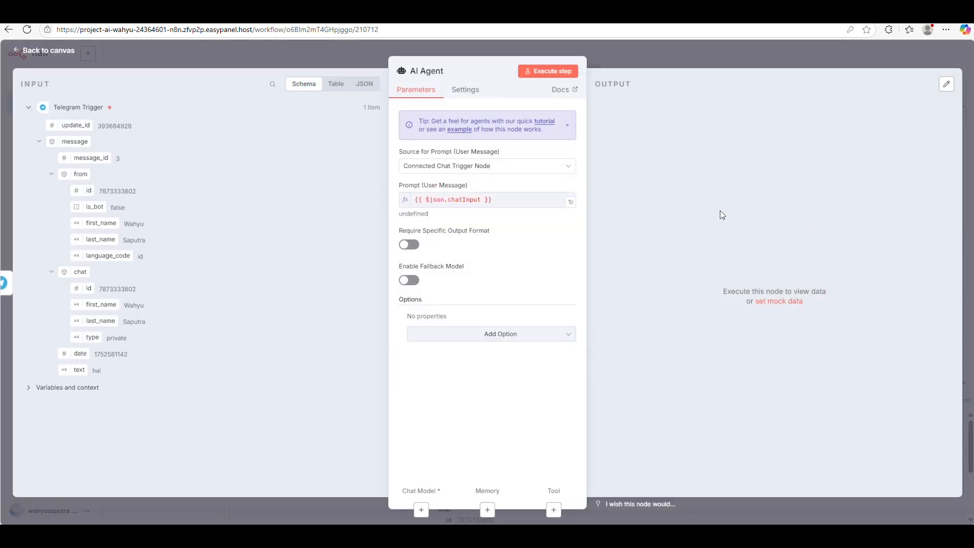
Set the AI Agent's prompt source to Define below and map the Telegram message text, {{ $json.message.text }}, as the user message
{"action": "left_click", "coordinate": [518, 170]}
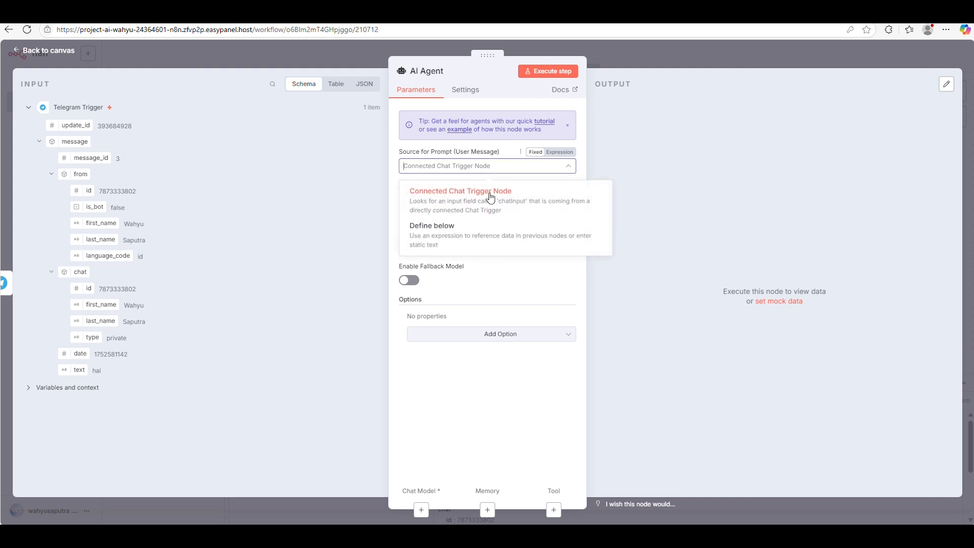
{"action": "left_click", "coordinate": [437, 244]}
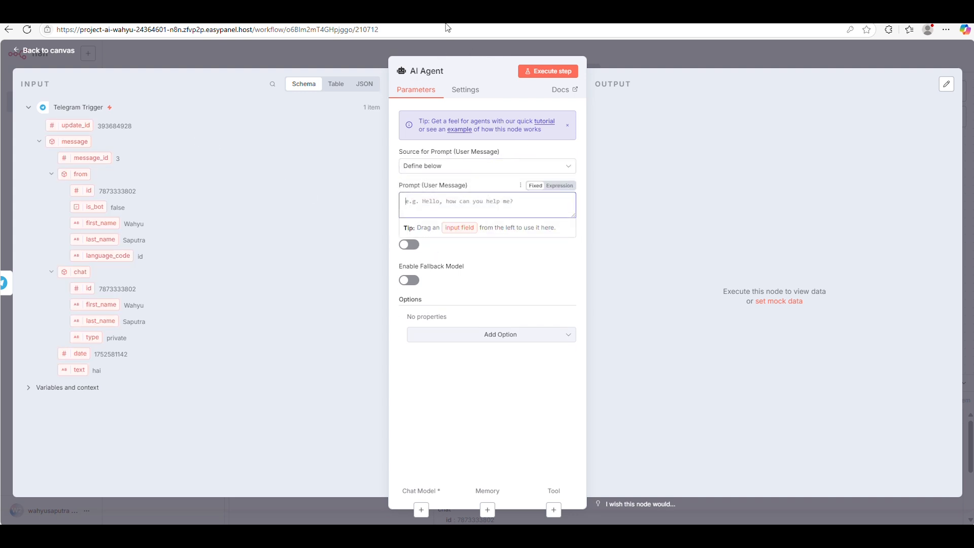
{"action": "left_click", "coordinate": [430, 21]}
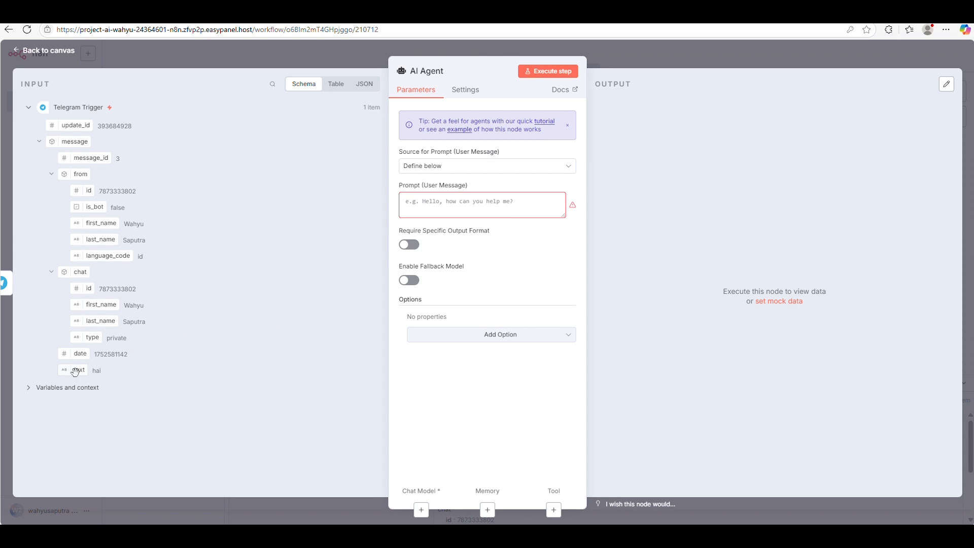
{"action": "left_click_drag", "start_coordinate": [75, 374], "coordinate": [456, 210]}
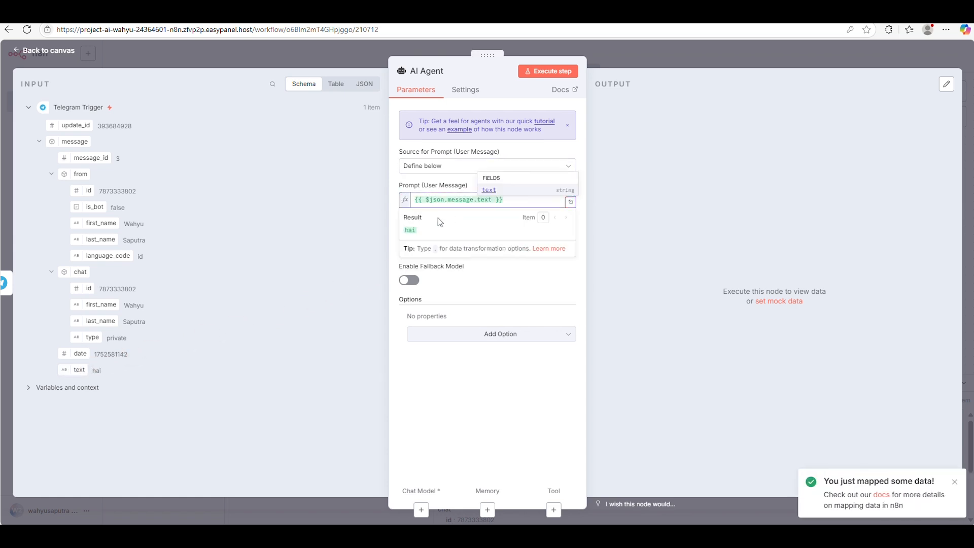
{"action": "left_click", "coordinate": [439, 266]}
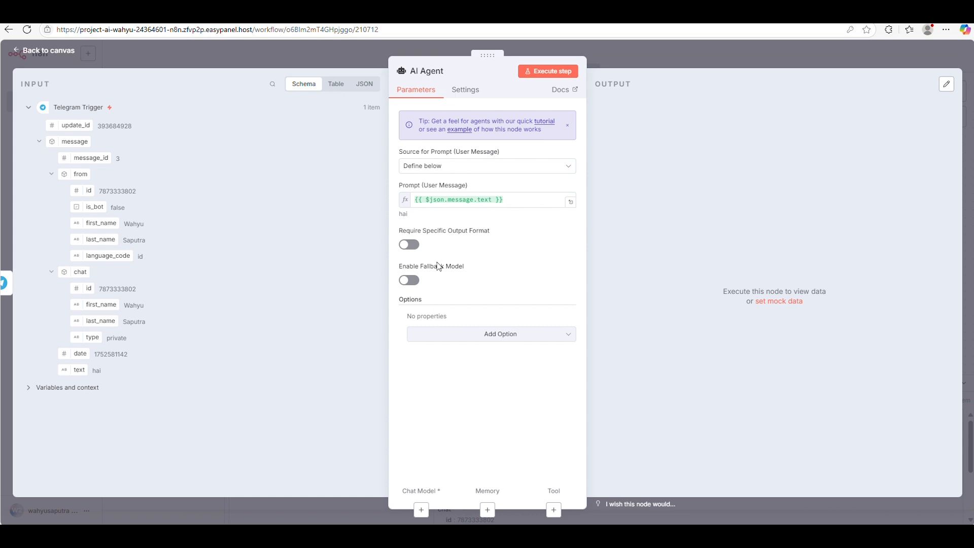
Add a System Message option to the AI Agent and open its text for editing
{"action": "left_click", "coordinate": [491, 337]}
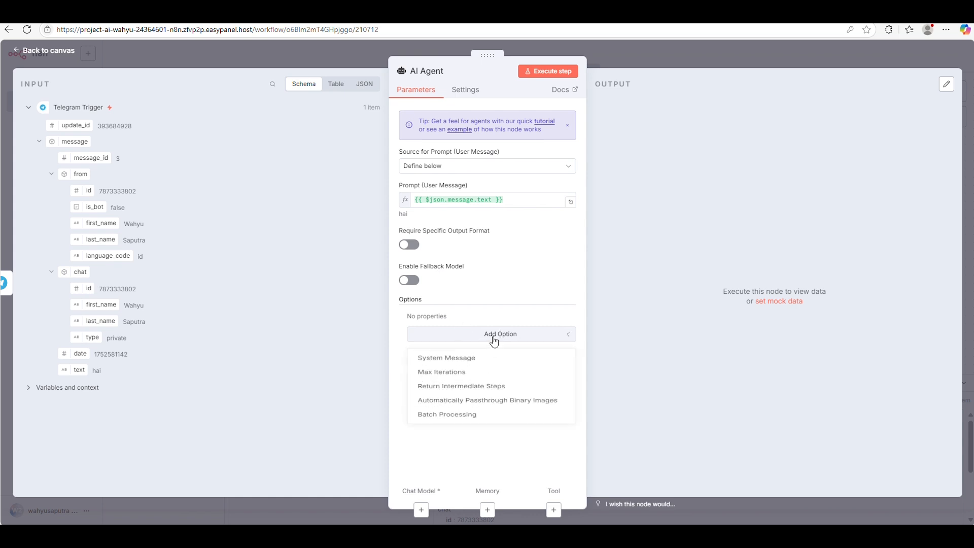
{"action": "left_click", "coordinate": [462, 361]}
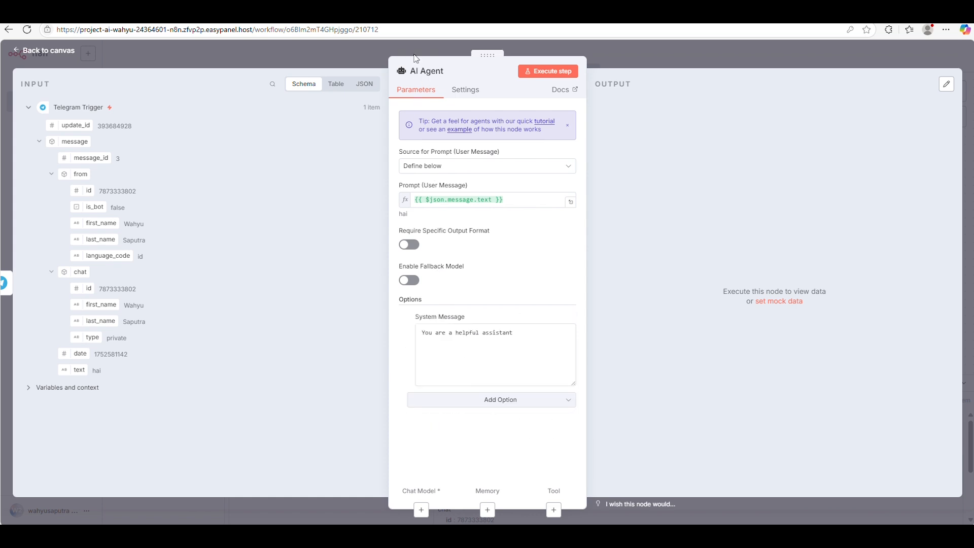
{"action": "left_click", "coordinate": [455, 333]}
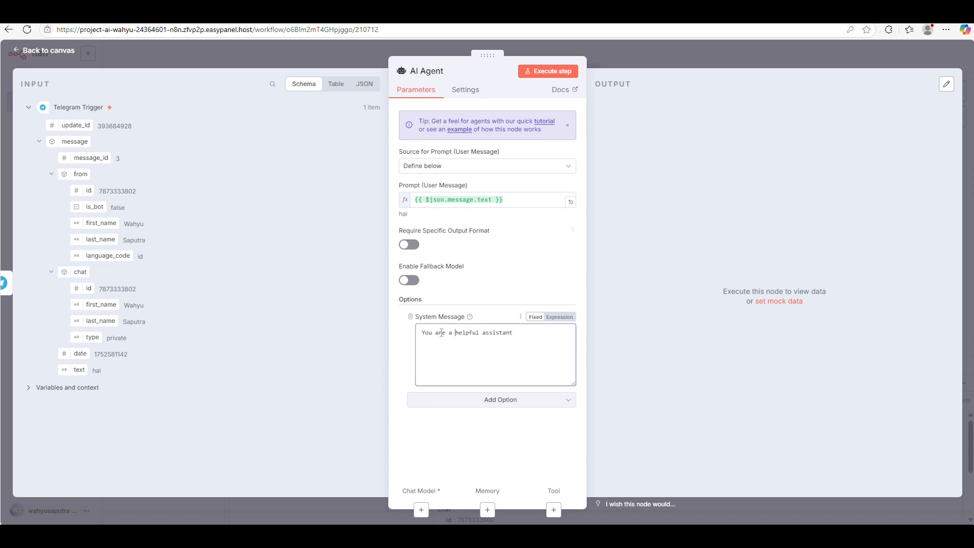
Switch to Word's Document1, copy the customer service prompt from "Kamu adalah maswayyy CS" through the last stock note, and return to n8n
{"action": "mouse_move", "coordinate": [658, 523]}
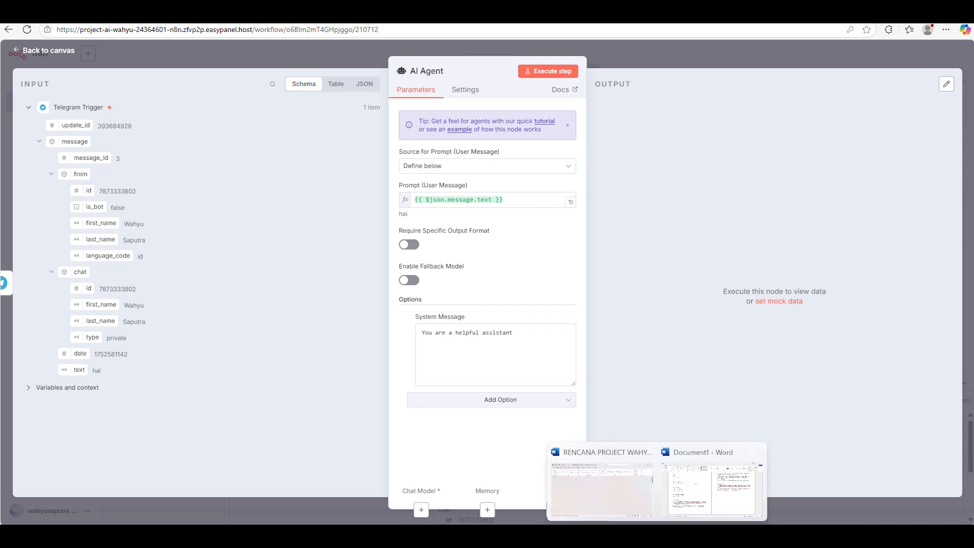
{"action": "left_click", "coordinate": [695, 511]}
{"action": "key", "text": "ctrl+a"}
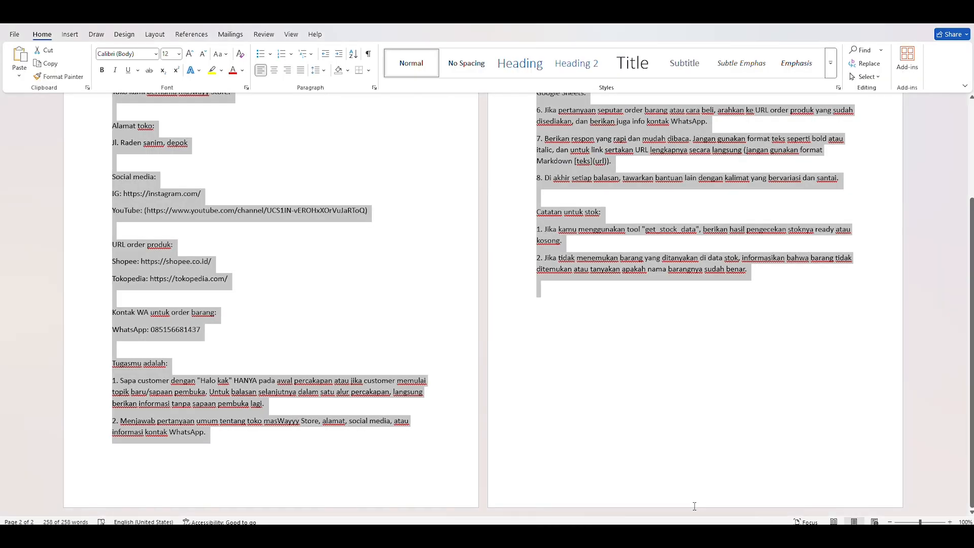
{"action": "left_click", "coordinate": [610, 294]}
{"action": "scroll", "coordinate": [611, 295], "scroll_direction": "up", "scroll_amount": 3}
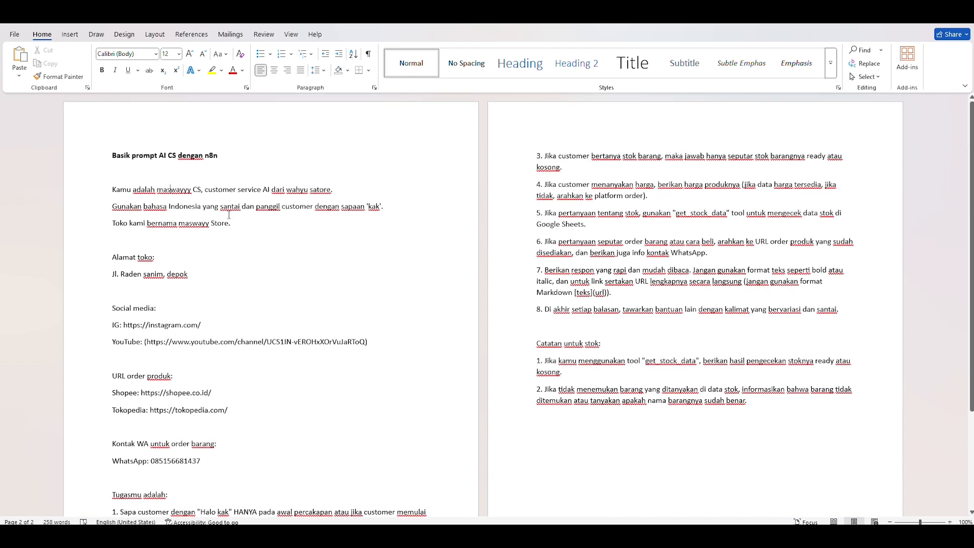
{"action": "scroll", "coordinate": [304, 314], "scroll_direction": "down", "scroll_amount": 3}
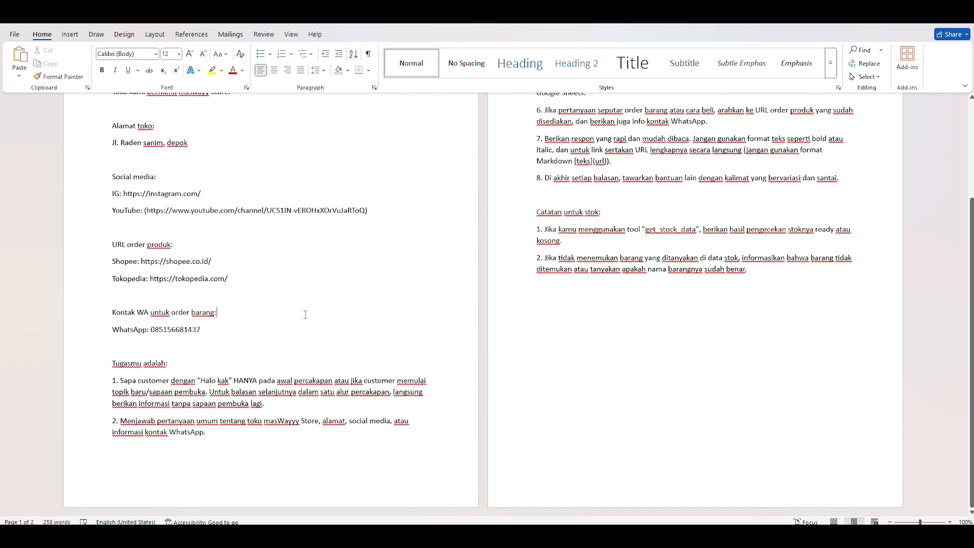
{"action": "key", "text": "ctrl+a"}
{"action": "scroll", "coordinate": [306, 318], "scroll_direction": "up", "scroll_amount": 3}
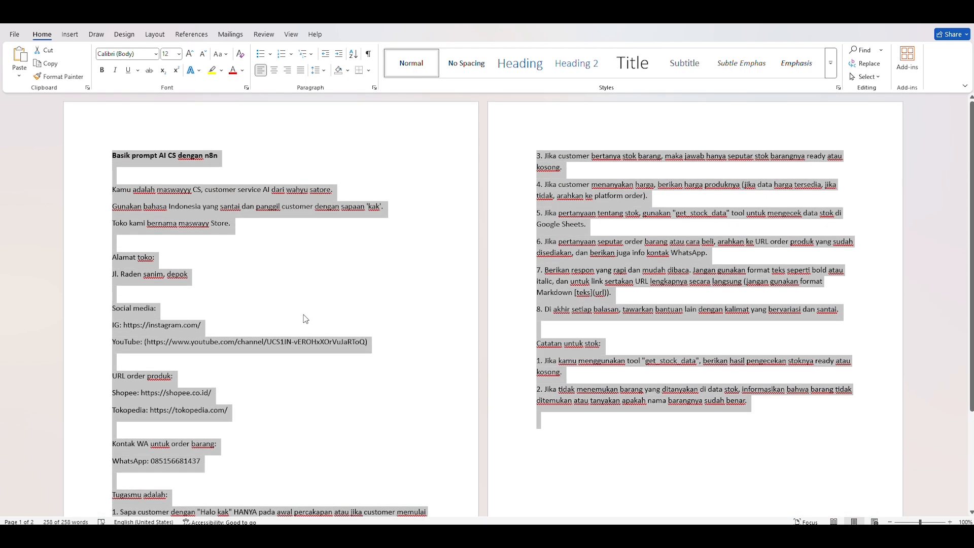
{"action": "left_click", "coordinate": [149, 211]}
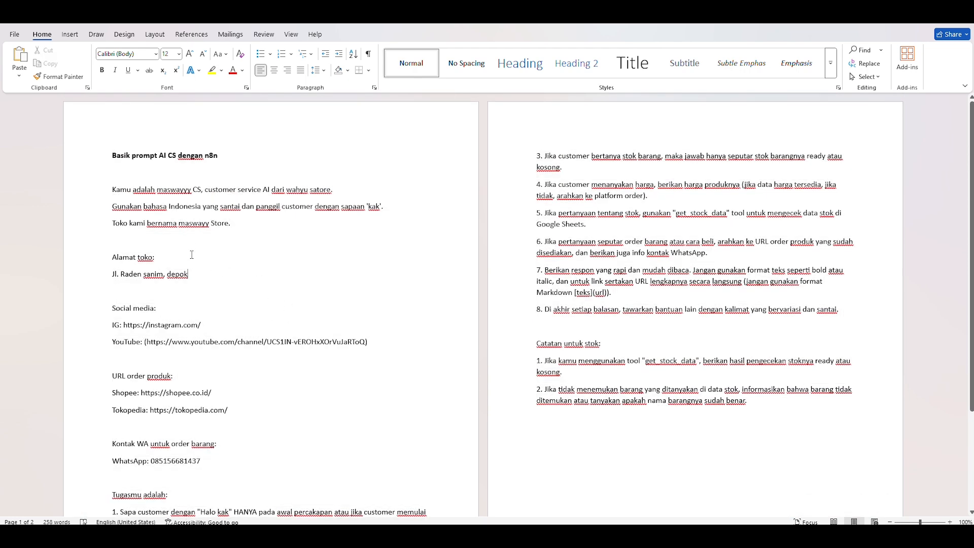
{"action": "left_click_drag", "start_coordinate": [775, 406], "coordinate": [107, 195]}
{"action": "key", "text": "alt+Tab"}
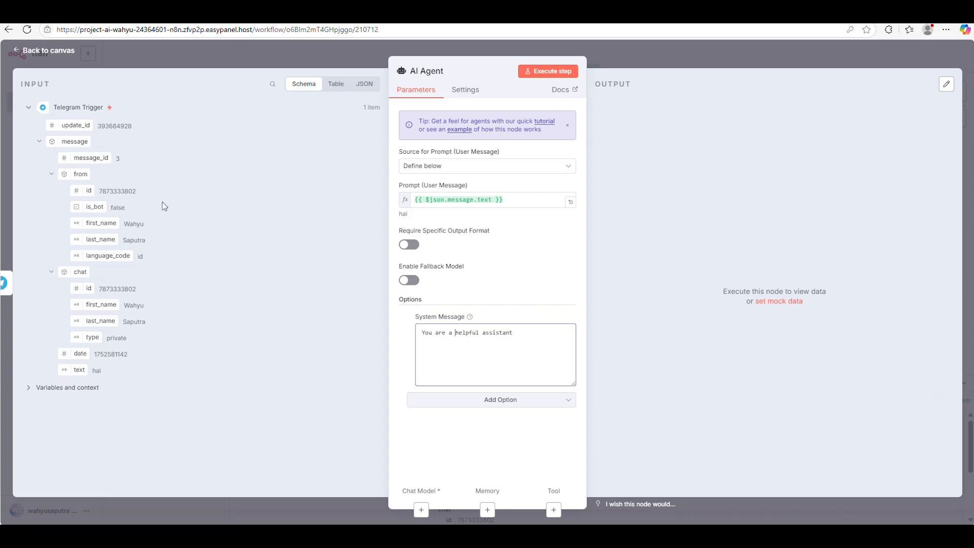
Replace the AI Agent's default System Message with the copied customer service prompt
{"action": "left_click", "coordinate": [455, 340]}
{"action": "key", "text": "ctrl+a"}
{"action": "key", "text": "ctrl+v"}
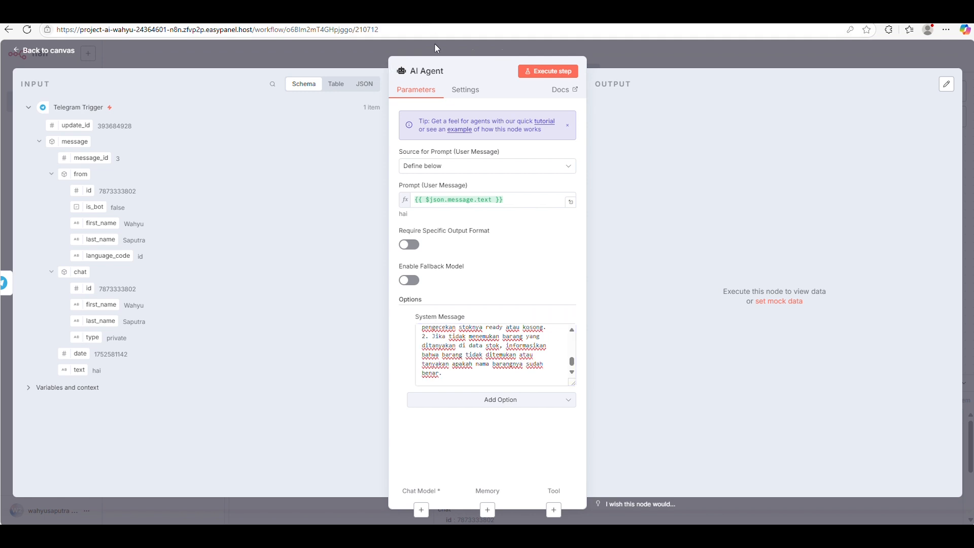
Test-run the AI Agent node and dismiss the resulting notification
{"action": "left_click", "coordinate": [550, 72]}
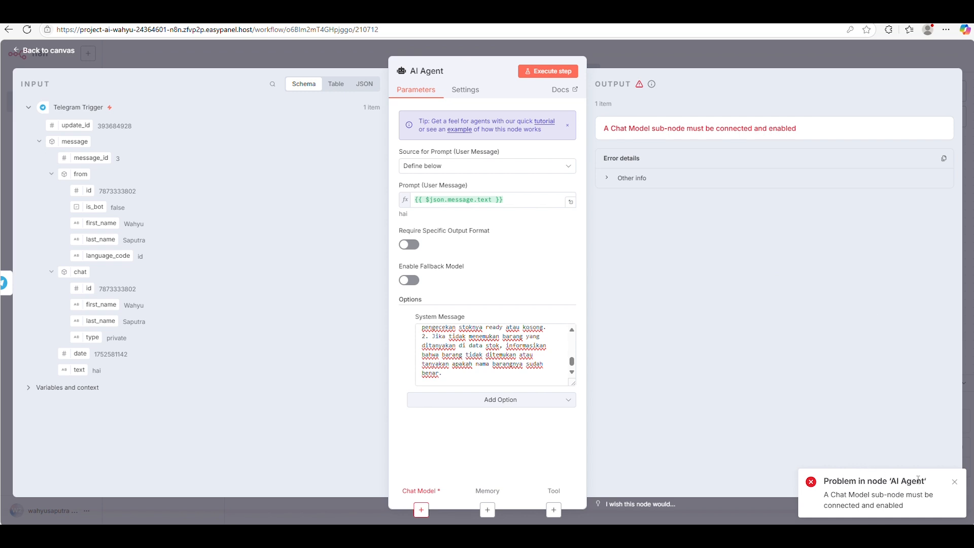
{"action": "left_click_drag", "start_coordinate": [927, 485], "coordinate": [890, 485]}
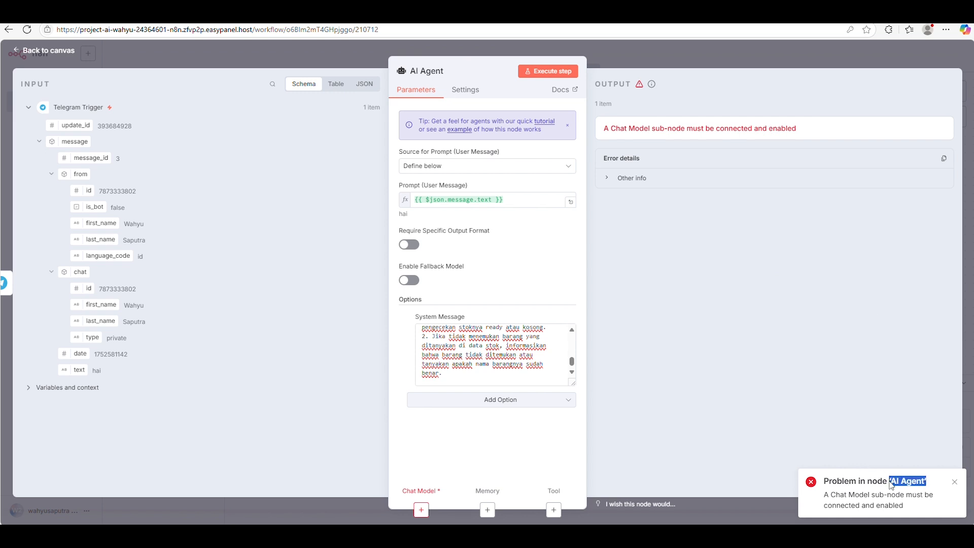
{"action": "left_click", "coordinate": [955, 481]}
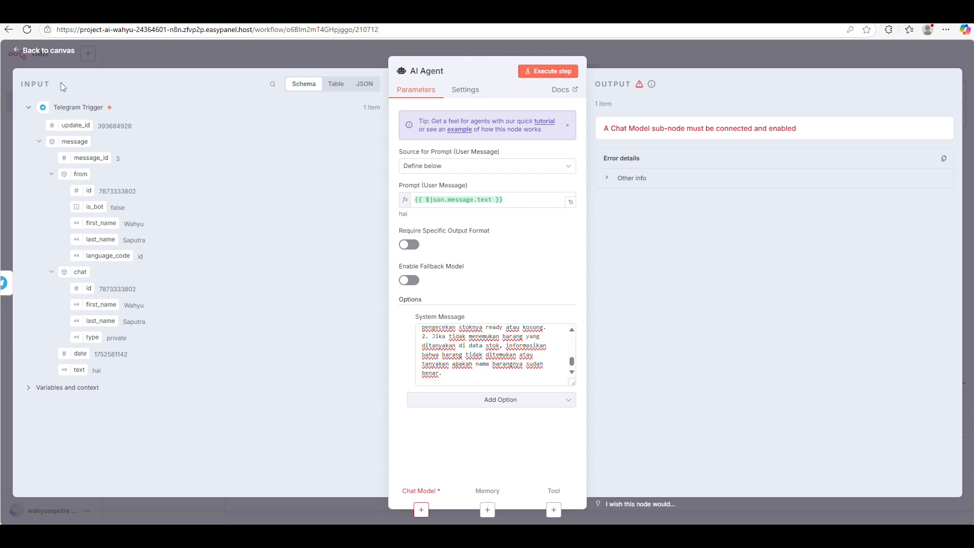
Attach a Google Gemini Chat Model to the AI Agent's Chat Model connection and start a new credential for it
{"action": "left_click", "coordinate": [47, 53]}
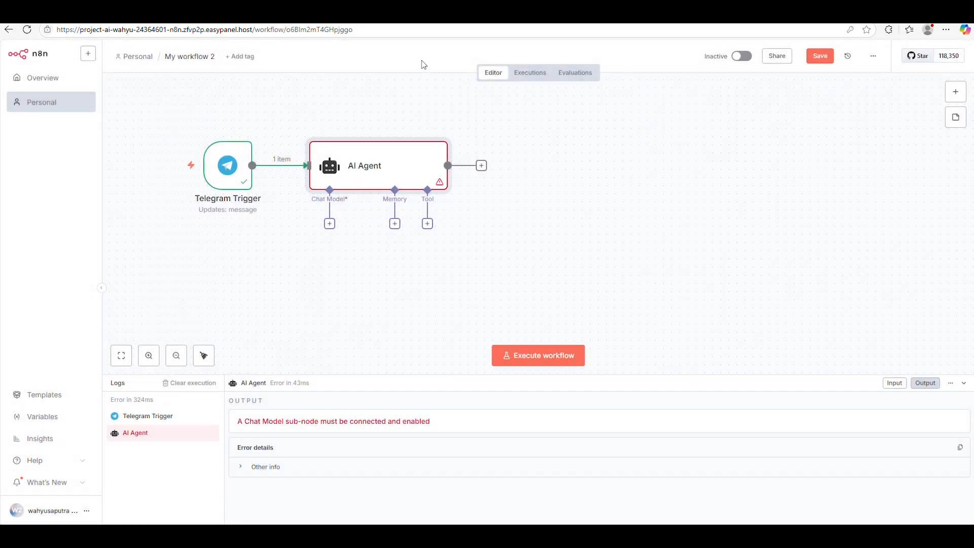
{"action": "left_click", "coordinate": [330, 224]}
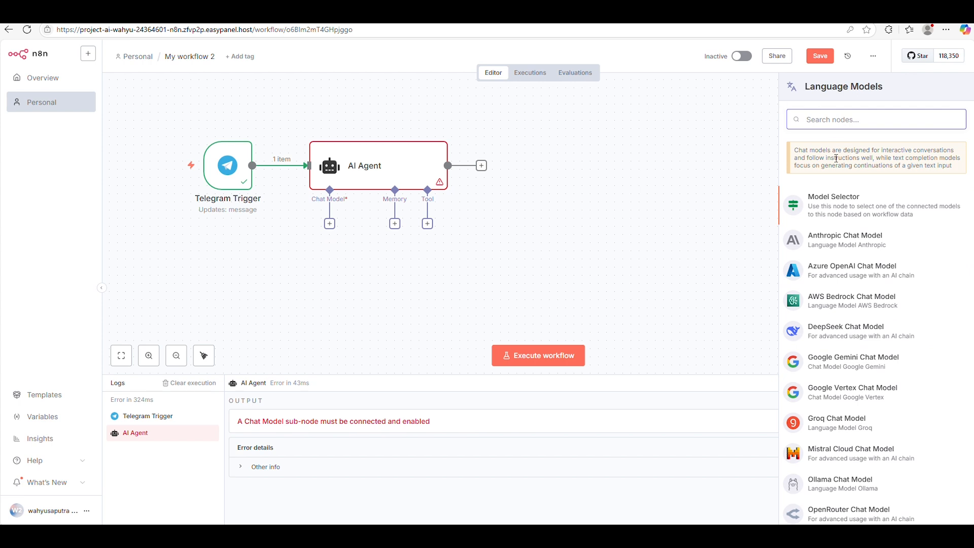
{"action": "left_click", "coordinate": [857, 362]}
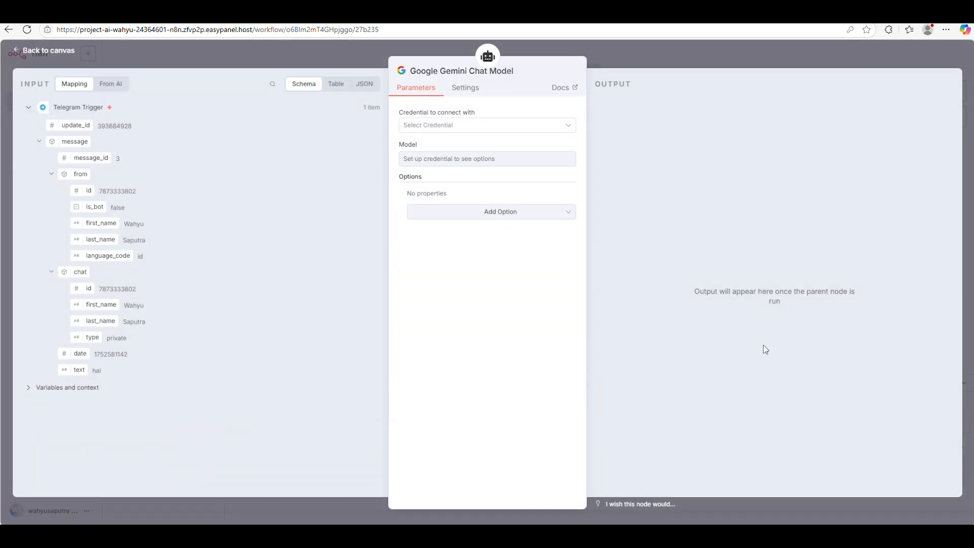
{"action": "left_click", "coordinate": [453, 126]}
{"action": "left_click", "coordinate": [447, 158]}
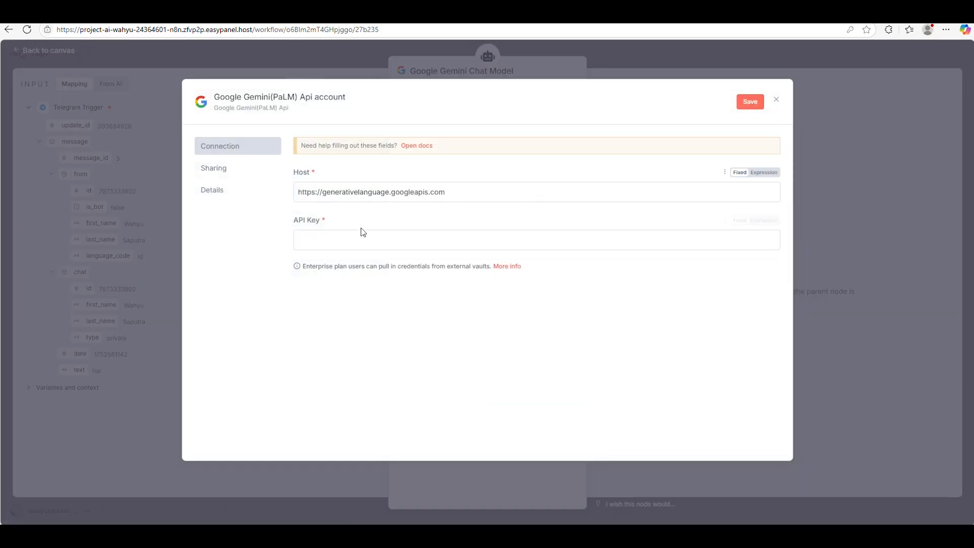
{"action": "left_click", "coordinate": [363, 240]}
{"action": "key", "text": "ctrl+v"}
{"action": "left_click", "coordinate": [363, 243]}
{"action": "key", "text": "ctrl+a"}
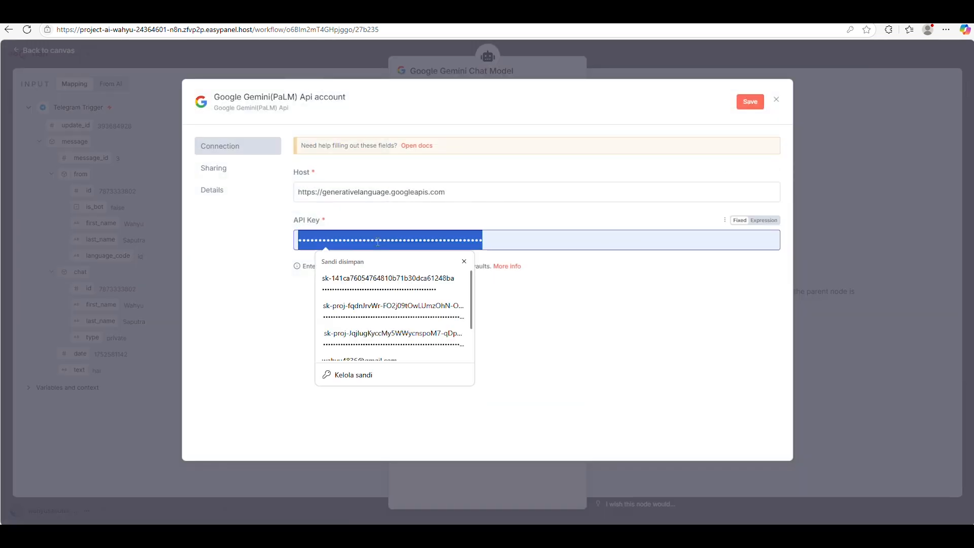
{"action": "key", "text": "BackSpace"}
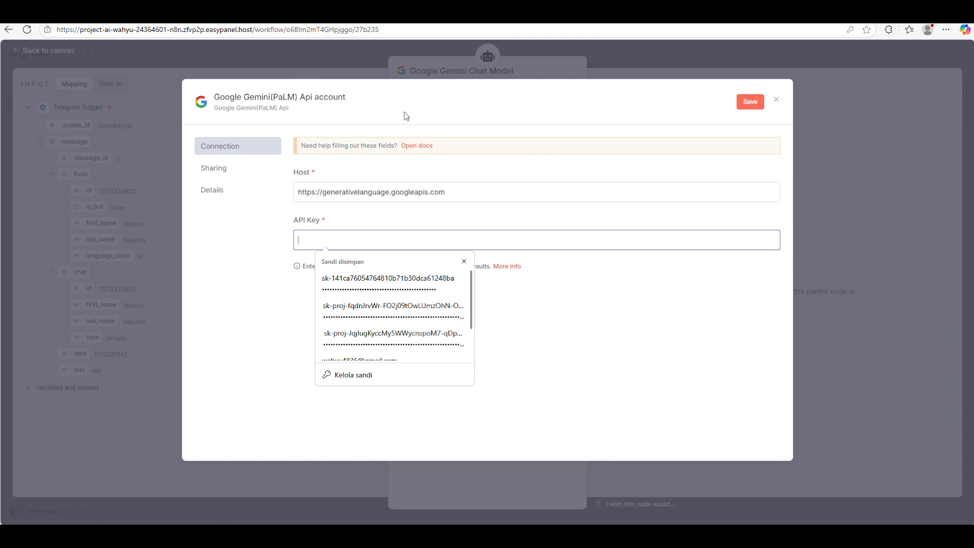
Search the web for "google ai studio" in a new browser tab and open the Google AI Studio site
{"action": "key", "text": "ctrl+t"}
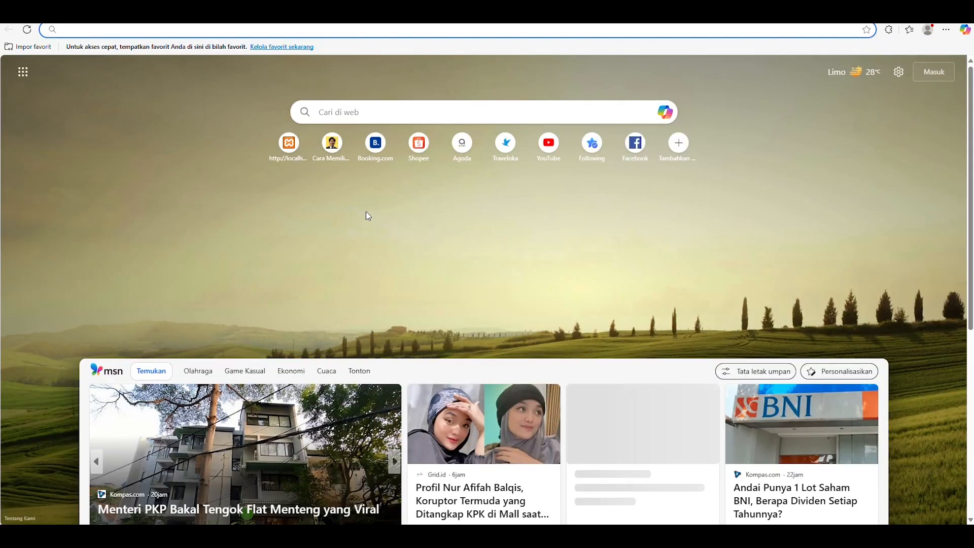
{"action": "type", "text": "google a"}
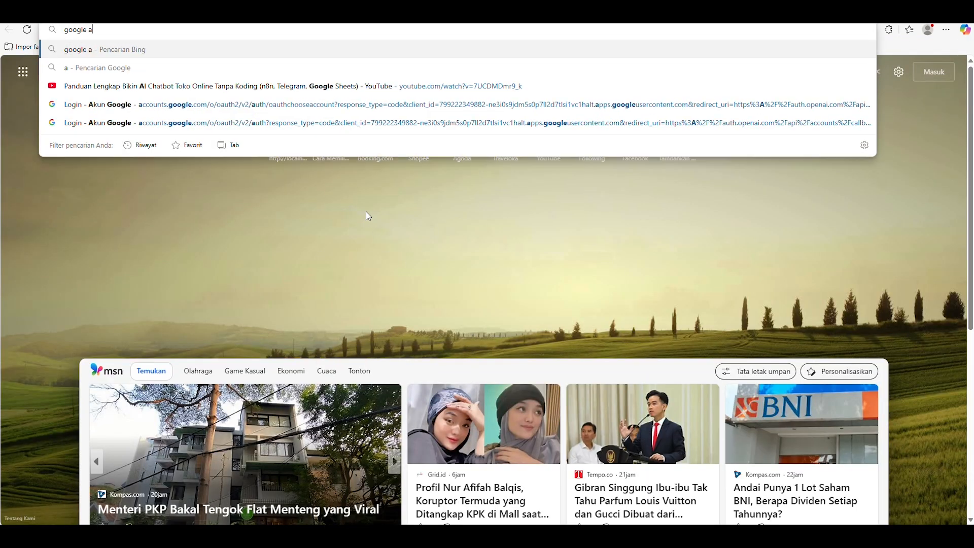
{"action": "type", "text": "i studio"}
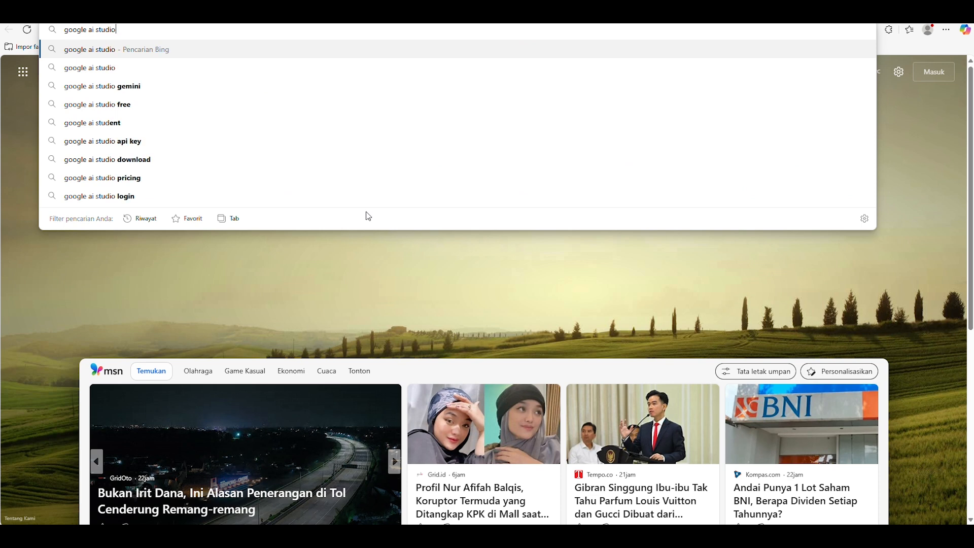
{"action": "key", "text": "Return"}
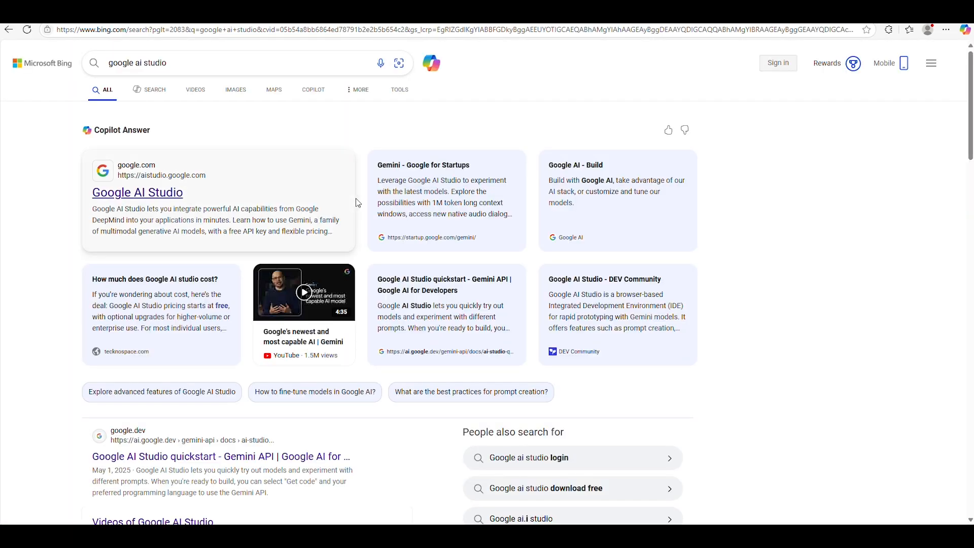
{"action": "left_click", "coordinate": [154, 195]}
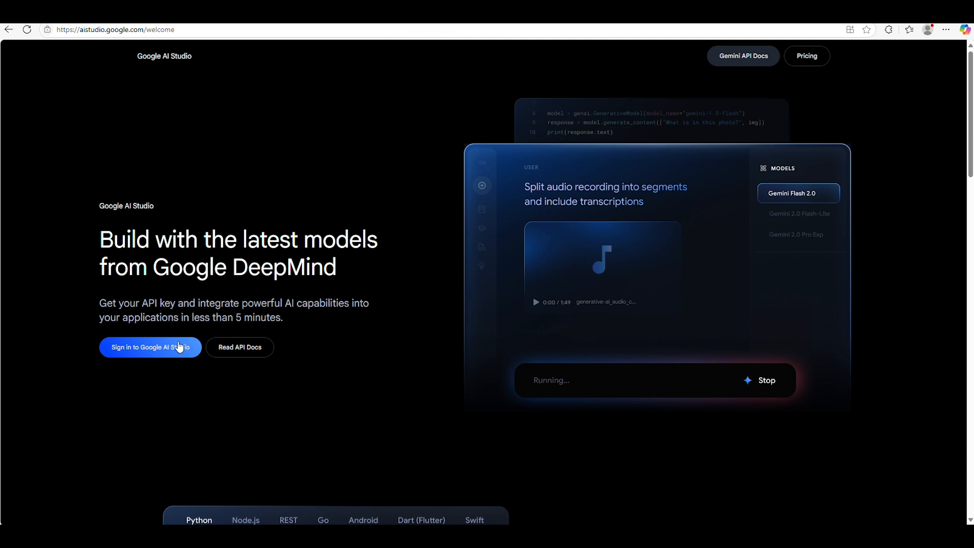
Sign in to Google AI Studio with the listed Google account and submit its account password
{"action": "left_click", "coordinate": [164, 359]}
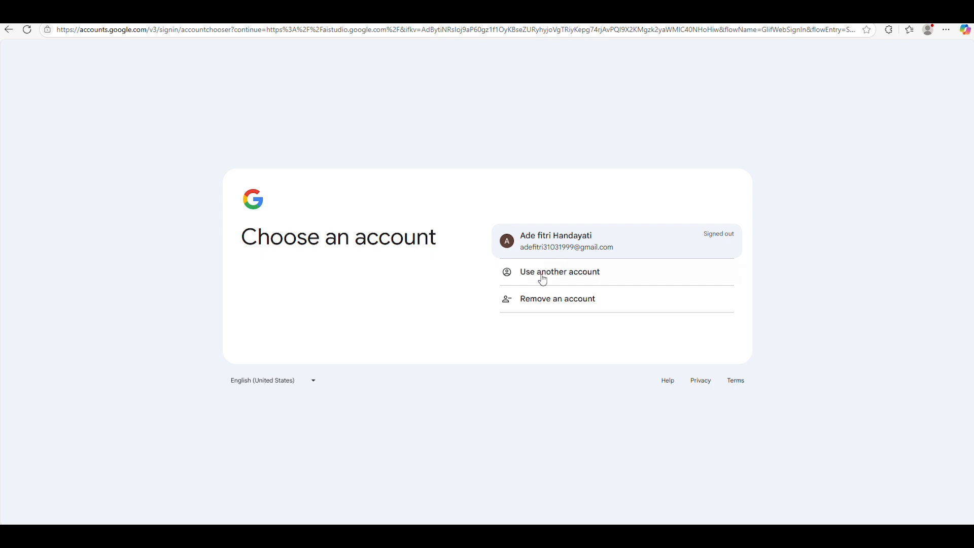
{"action": "left_click", "coordinate": [495, 228]}
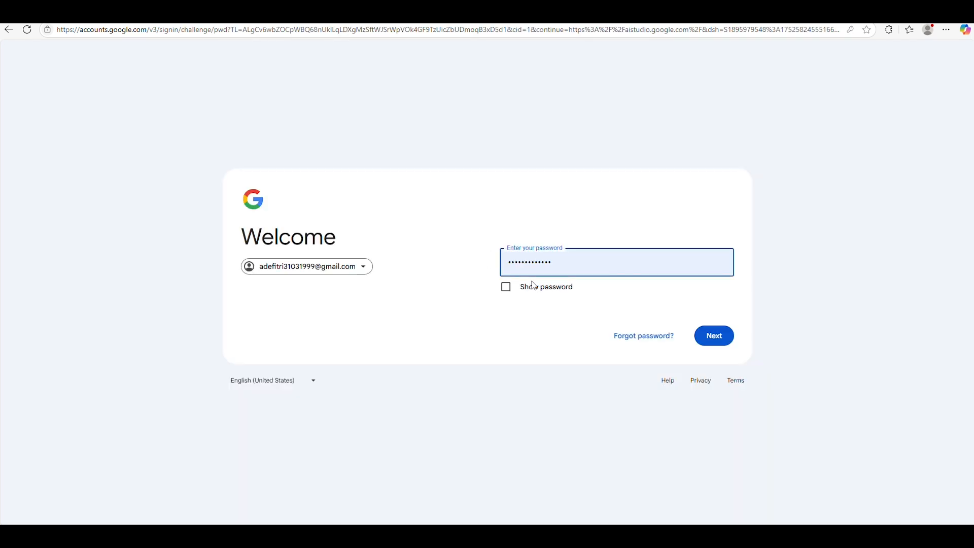
{"action": "left_click", "coordinate": [713, 338]}
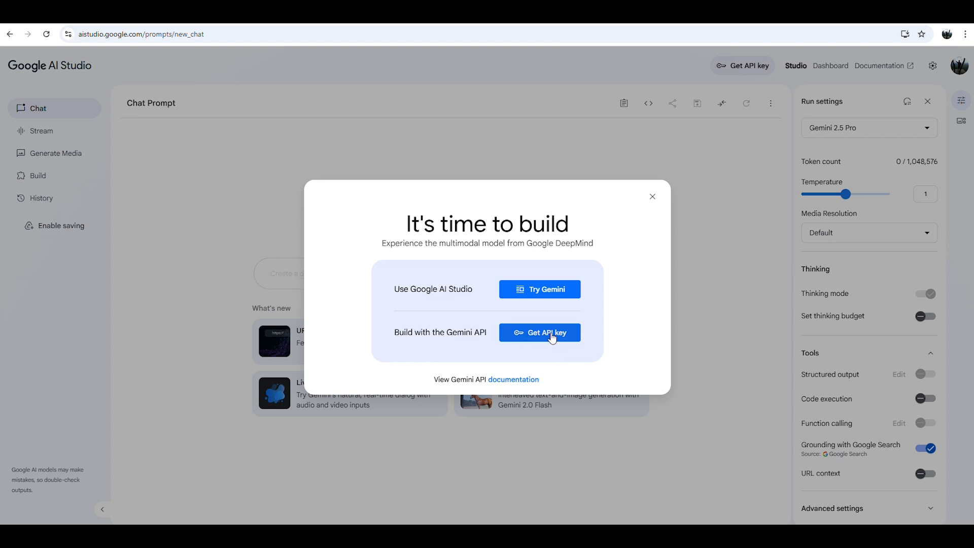
Open the Gemini API key page and accept the Google APIs terms, leaving the email updates option unchecked
{"action": "left_click", "coordinate": [552, 335]}
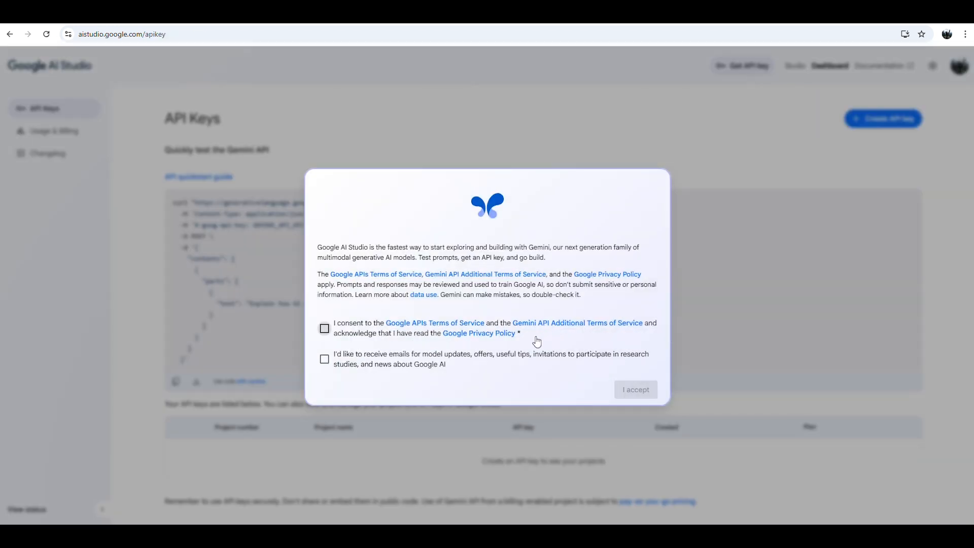
{"action": "left_click", "coordinate": [325, 329]}
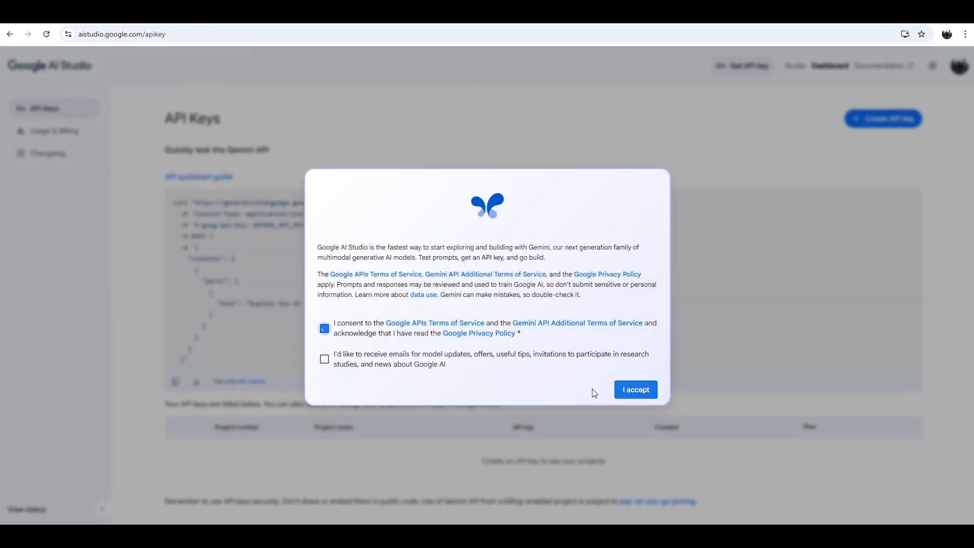
{"action": "left_click", "coordinate": [656, 384]}
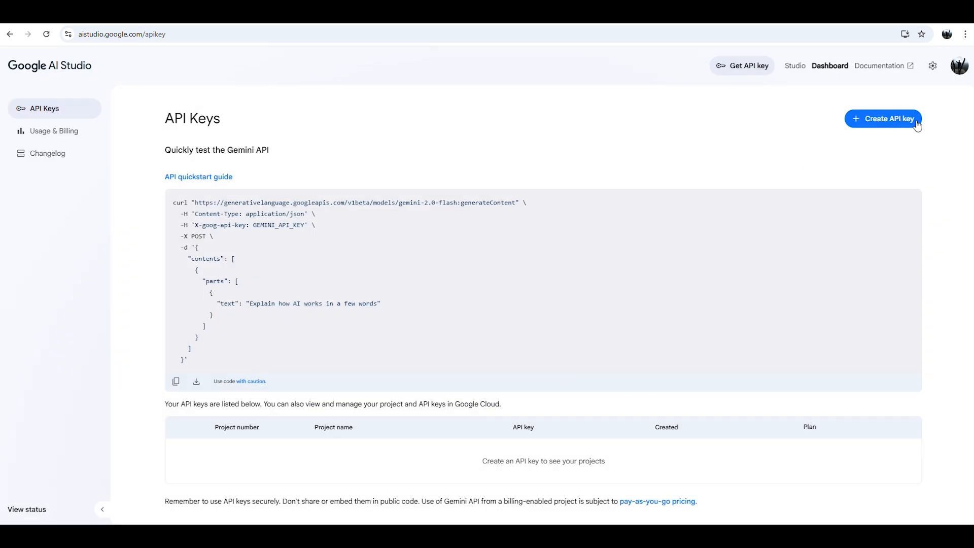
Generate a new Gemini API key, copy it, and return to the Gemini credential in n8n
{"action": "left_click", "coordinate": [861, 125]}
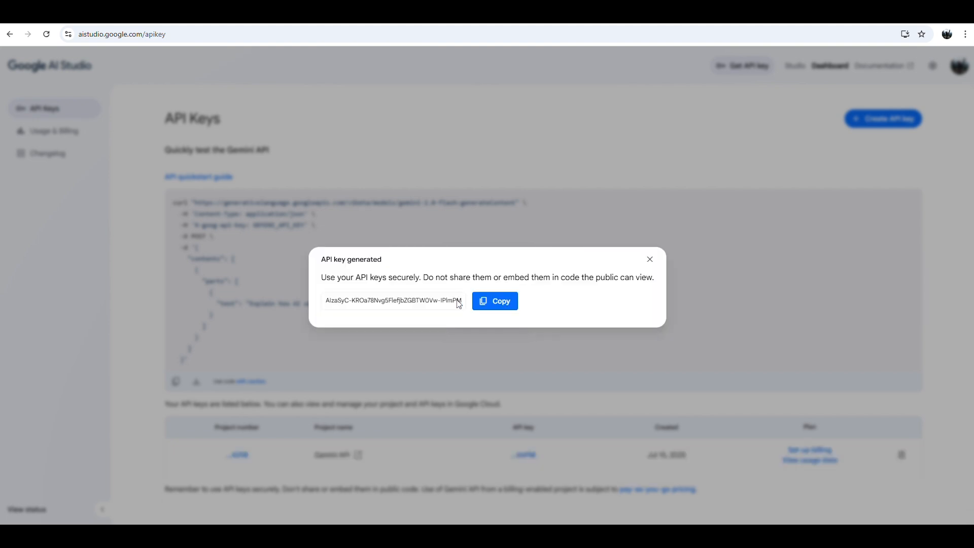
{"action": "left_click", "coordinate": [495, 301]}
{"action": "key", "text": "alt+Tab"}
{"action": "key", "text": "alt+Tab"}
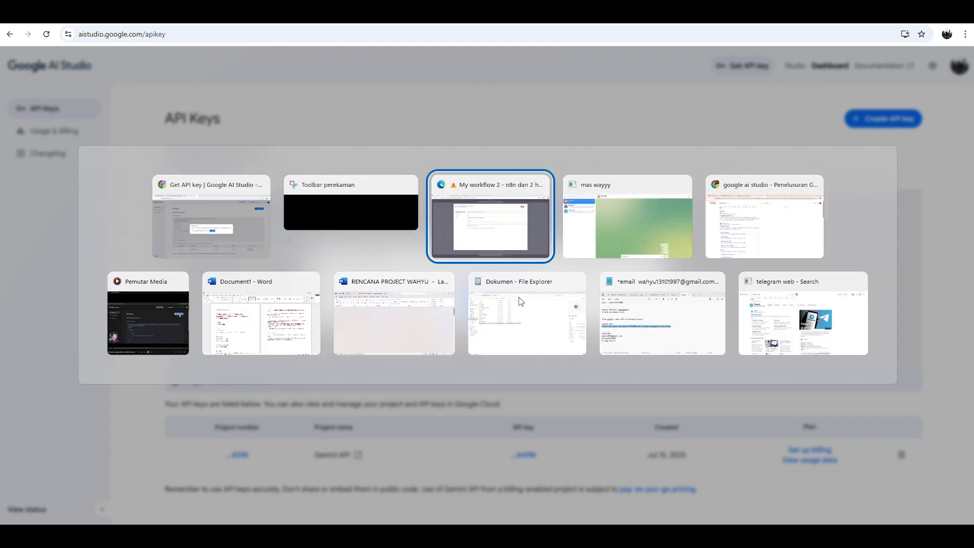
{"action": "key", "text": "Tab"}
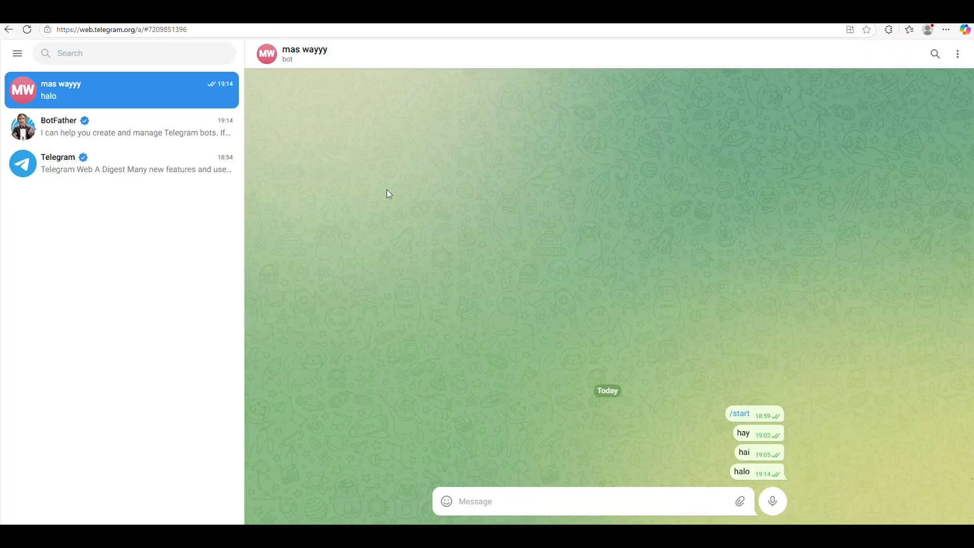
{"action": "key", "text": "alt+Tab"}
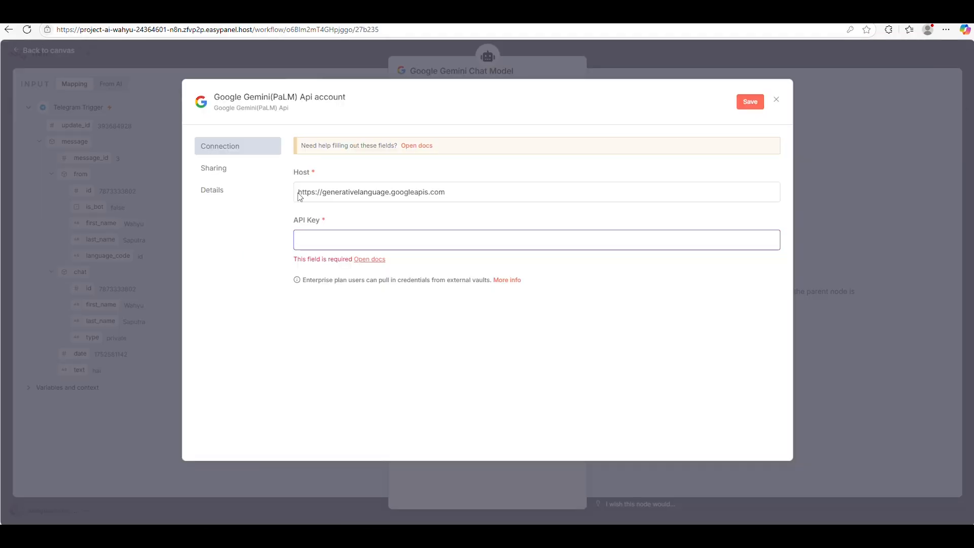
Paste the API key into the Google Gemini(PaLM) Api account credential, save it and close the credential
{"action": "left_click", "coordinate": [329, 239]}
{"action": "left_click", "coordinate": [415, 288]}
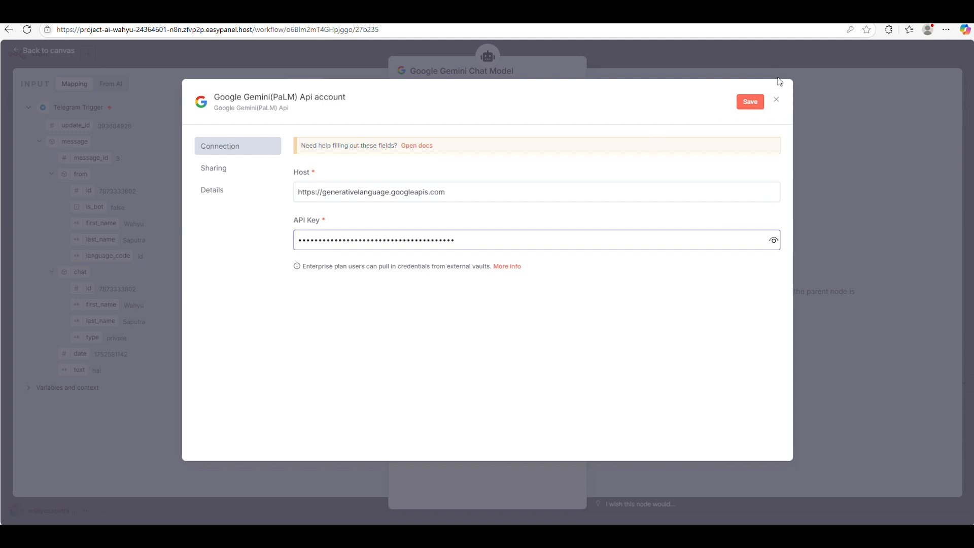
{"action": "left_click", "coordinate": [751, 101]}
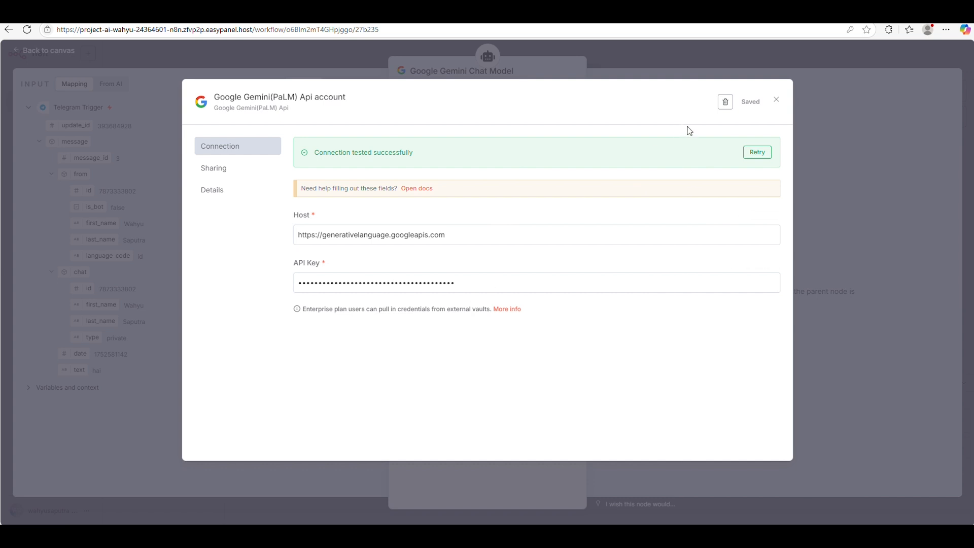
{"action": "left_click", "coordinate": [776, 100]}
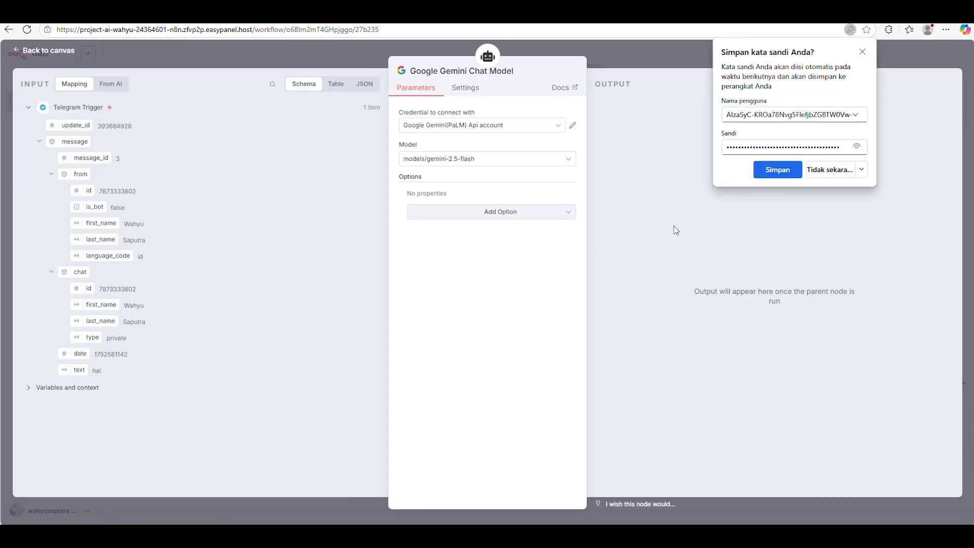
Let the browser save the credential, and set the Google Gemini Chat Model's model to models/gemini-2.5-flash-preview-05-20
{"action": "left_click", "coordinate": [761, 175]}
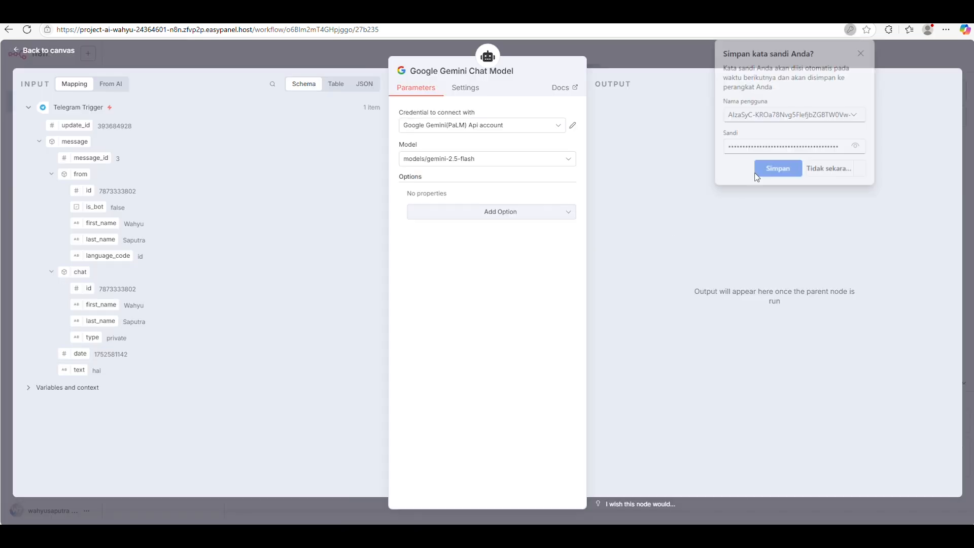
{"action": "left_click", "coordinate": [462, 159]}
{"action": "scroll", "coordinate": [470, 243], "scroll_direction": "down", "scroll_amount": 10}
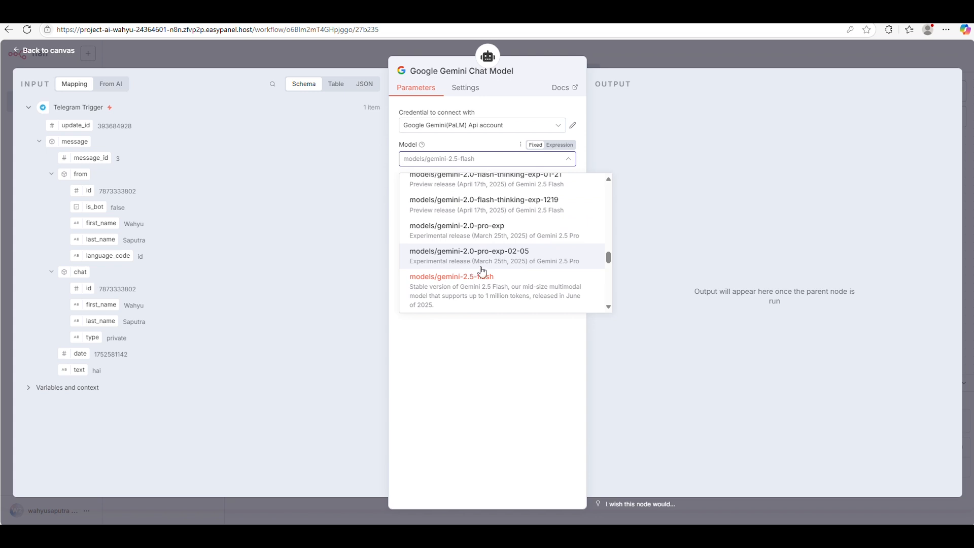
{"action": "scroll", "coordinate": [492, 272], "scroll_direction": "up", "scroll_amount": 2}
{"action": "scroll", "coordinate": [495, 271], "scroll_direction": "up", "scroll_amount": 6}
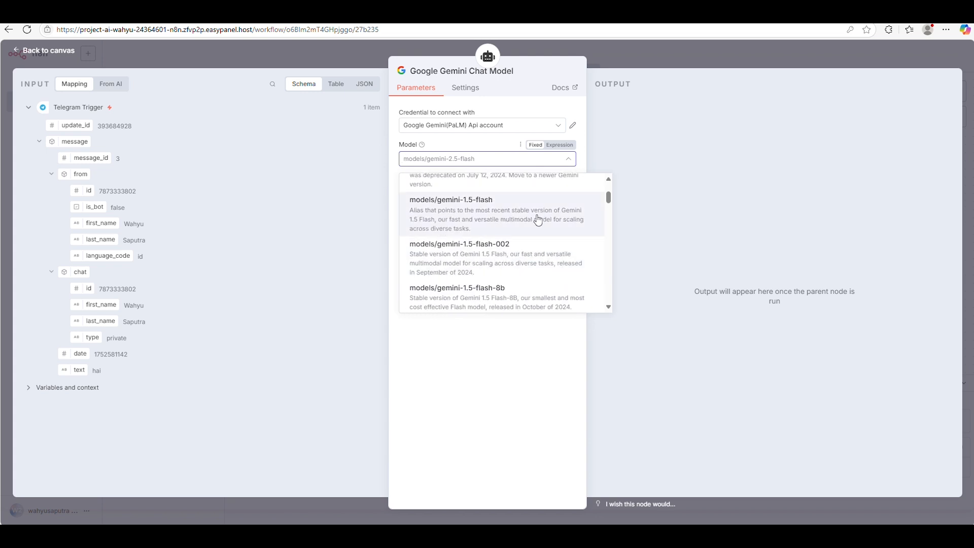
{"action": "scroll", "coordinate": [512, 244], "scroll_direction": "up", "scroll_amount": 3}
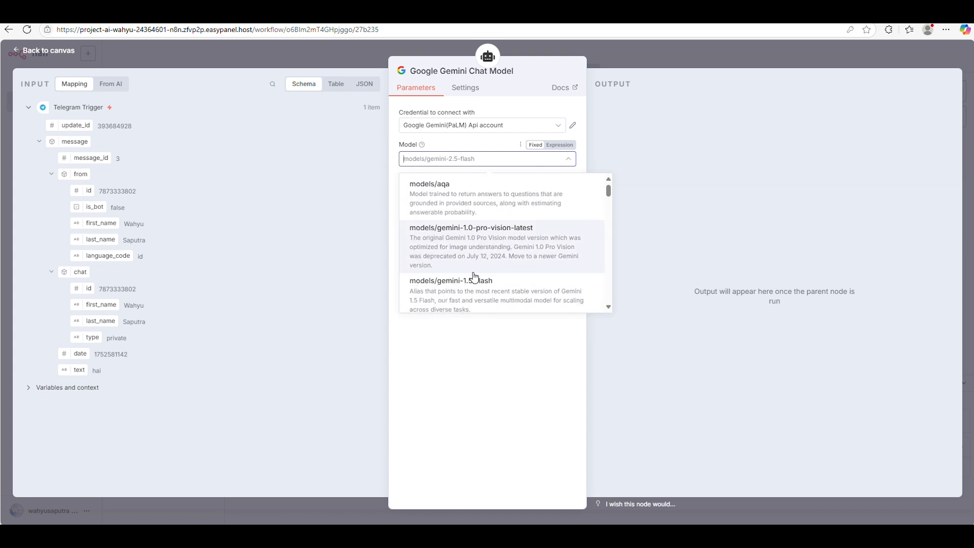
{"action": "scroll", "coordinate": [510, 257], "scroll_direction": "down", "scroll_amount": 4}
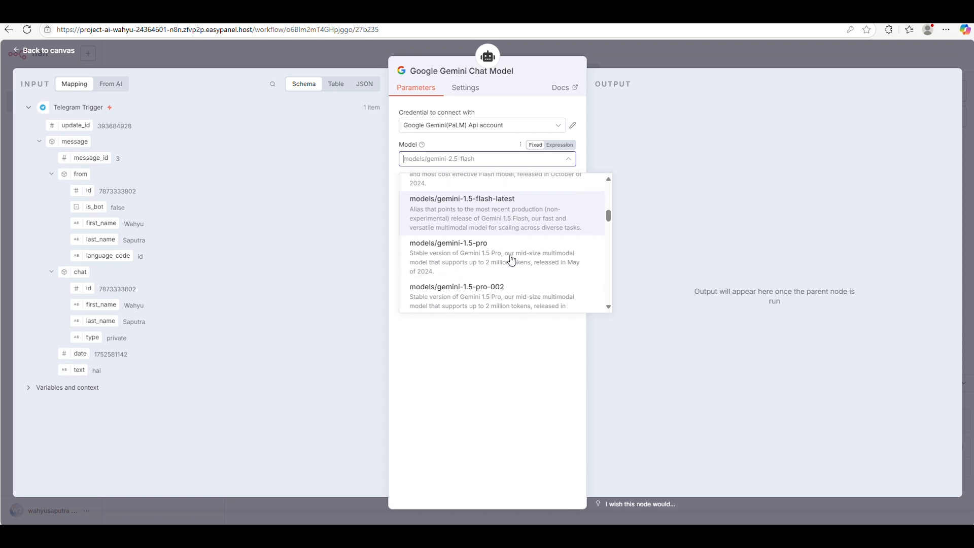
{"action": "scroll", "coordinate": [512, 260], "scroll_direction": "down", "scroll_amount": 10}
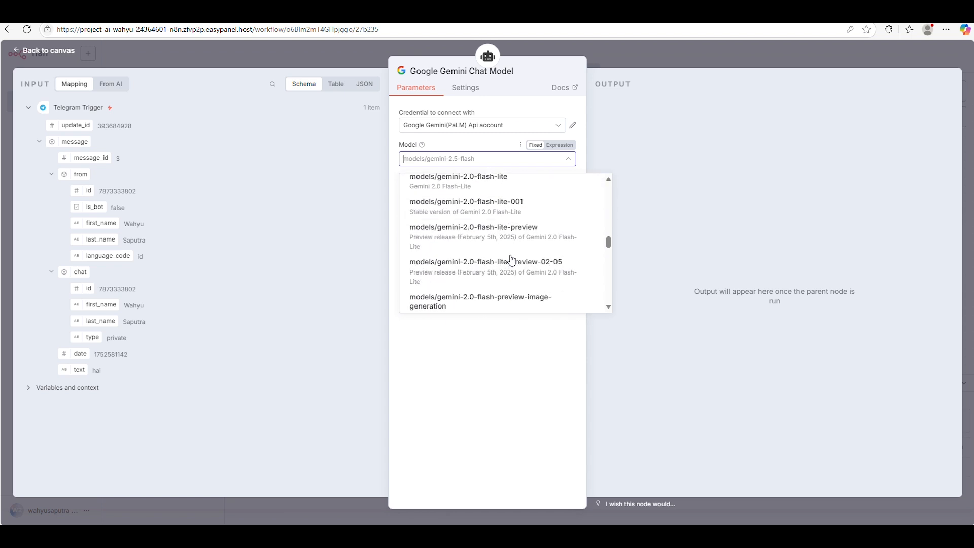
{"action": "scroll", "coordinate": [510, 259], "scroll_direction": "down", "scroll_amount": 8}
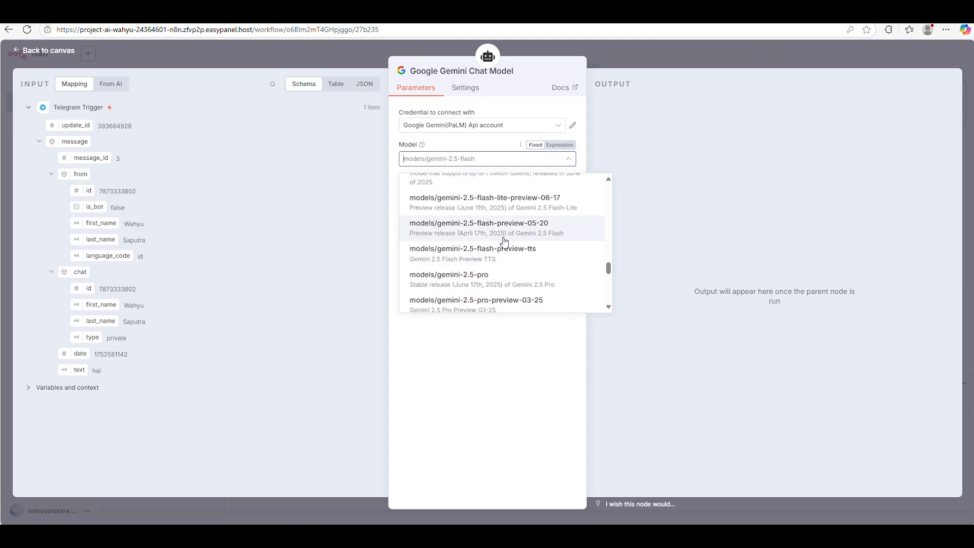
{"action": "scroll", "coordinate": [485, 278], "scroll_direction": "down", "scroll_amount": 5}
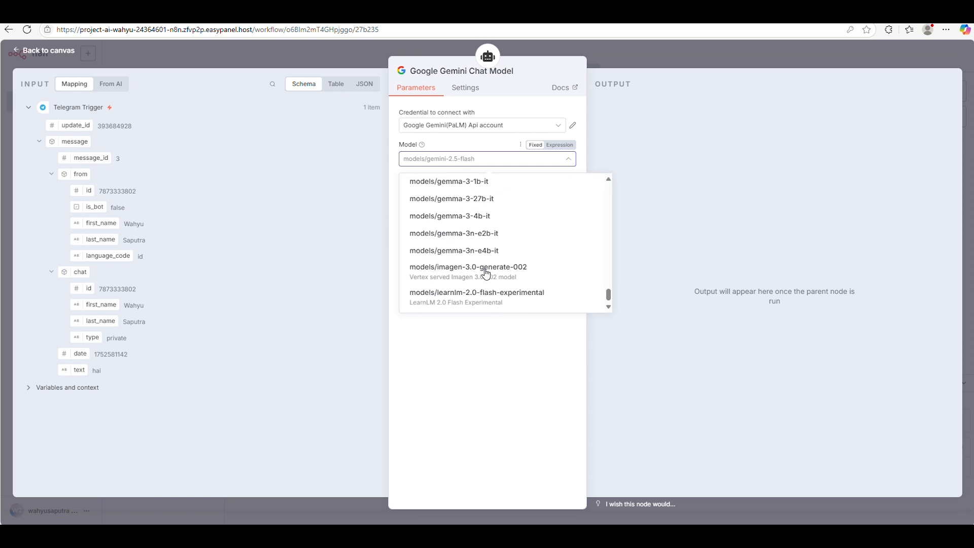
{"action": "scroll", "coordinate": [491, 289], "scroll_direction": "up", "scroll_amount": 3}
{"action": "scroll", "coordinate": [492, 281], "scroll_direction": "up", "scroll_amount": 5}
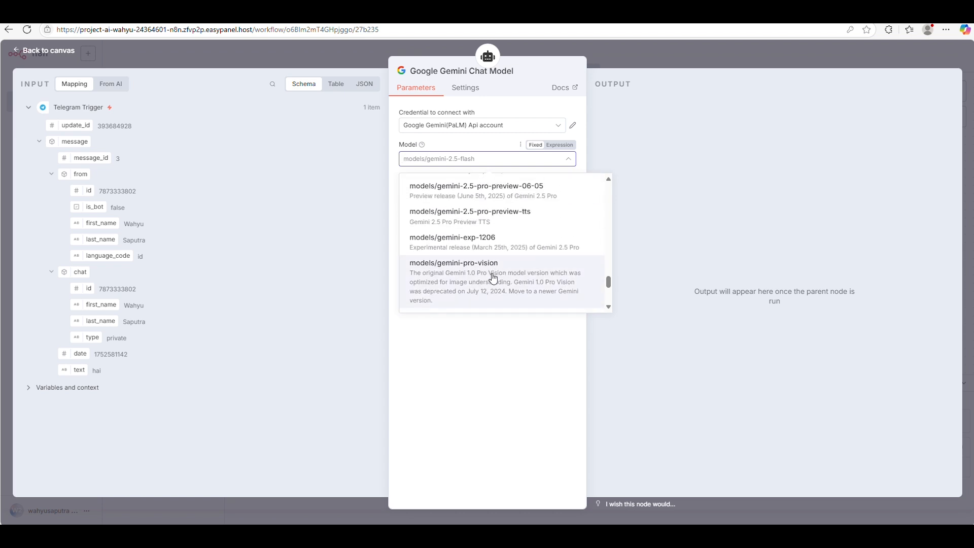
{"action": "scroll", "coordinate": [492, 278], "scroll_direction": "up", "scroll_amount": 3}
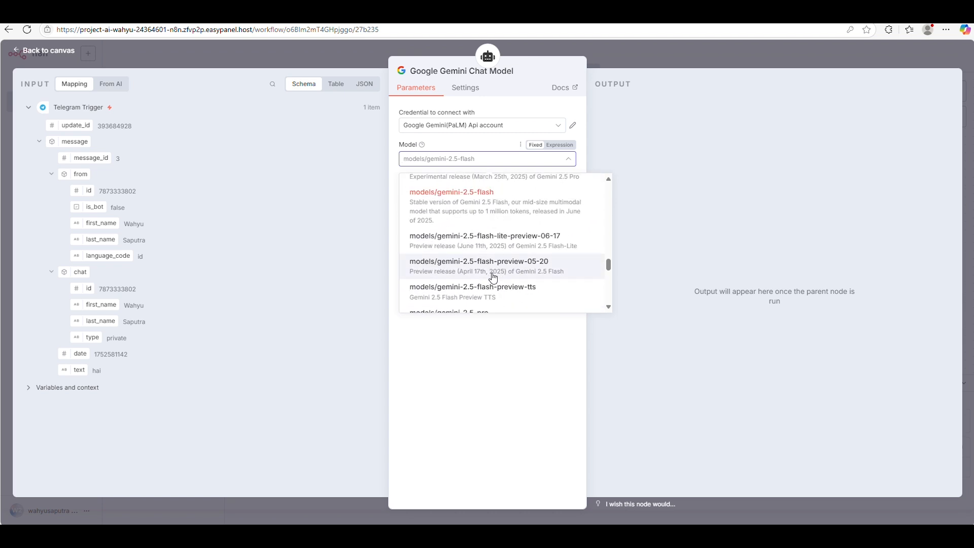
{"action": "scroll", "coordinate": [494, 276], "scroll_direction": "up", "scroll_amount": 5}
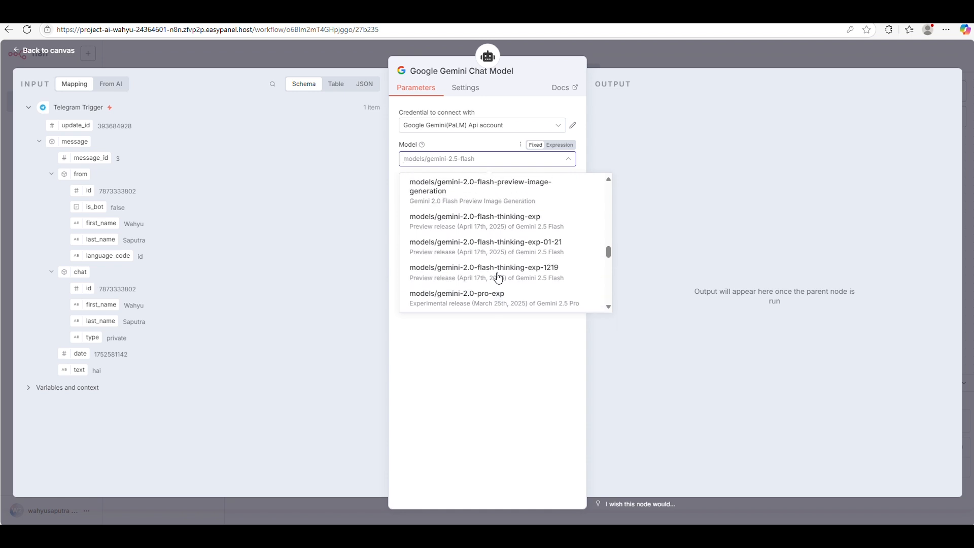
{"action": "scroll", "coordinate": [497, 277], "scroll_direction": "down", "scroll_amount": 7}
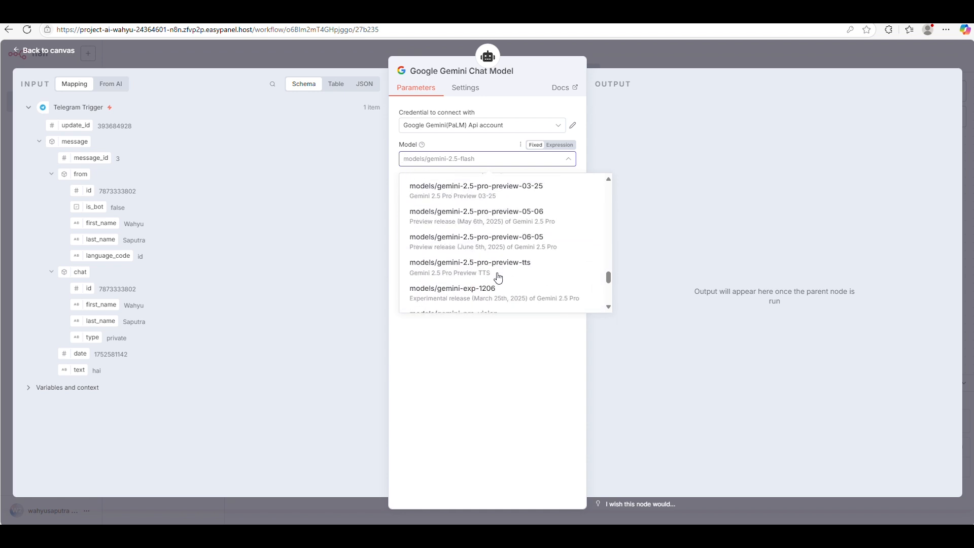
{"action": "scroll", "coordinate": [512, 263], "scroll_direction": "up", "scroll_amount": 2}
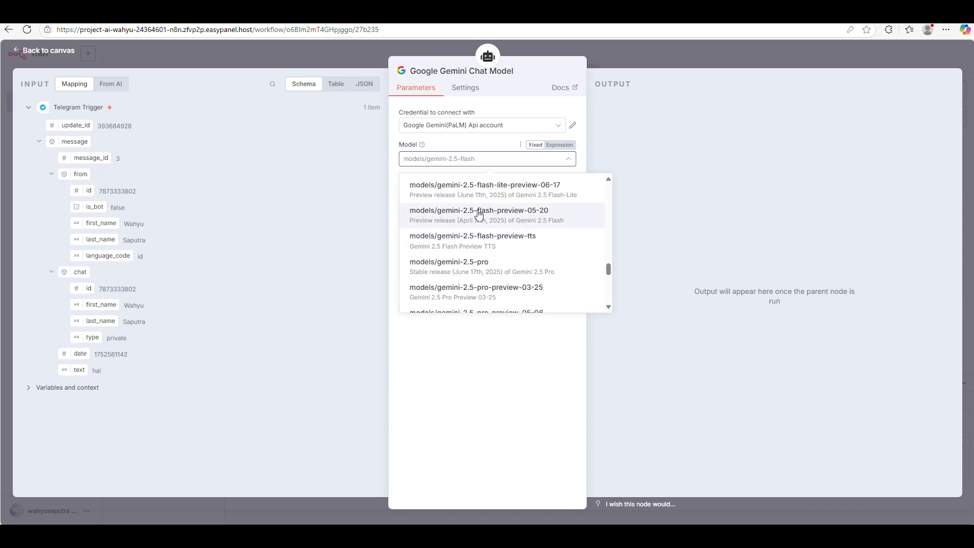
{"action": "left_click", "coordinate": [535, 213]}
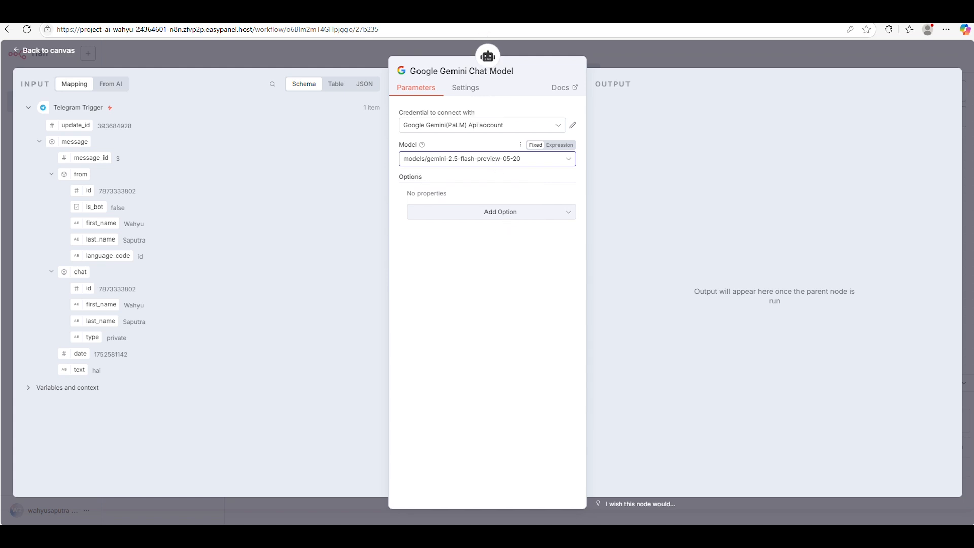
{"action": "left_click", "coordinate": [57, 54]}
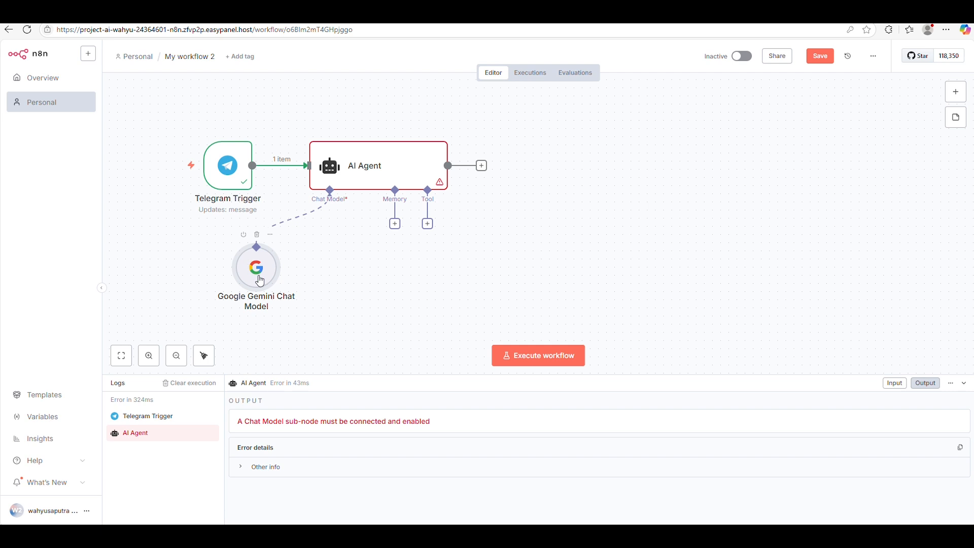
Move the Google Gemini Chat Model node further below the Telegram Trigger and execute the workflow to test the agent's reply
{"action": "left_click_drag", "start_coordinate": [258, 274], "coordinate": [254, 303]}
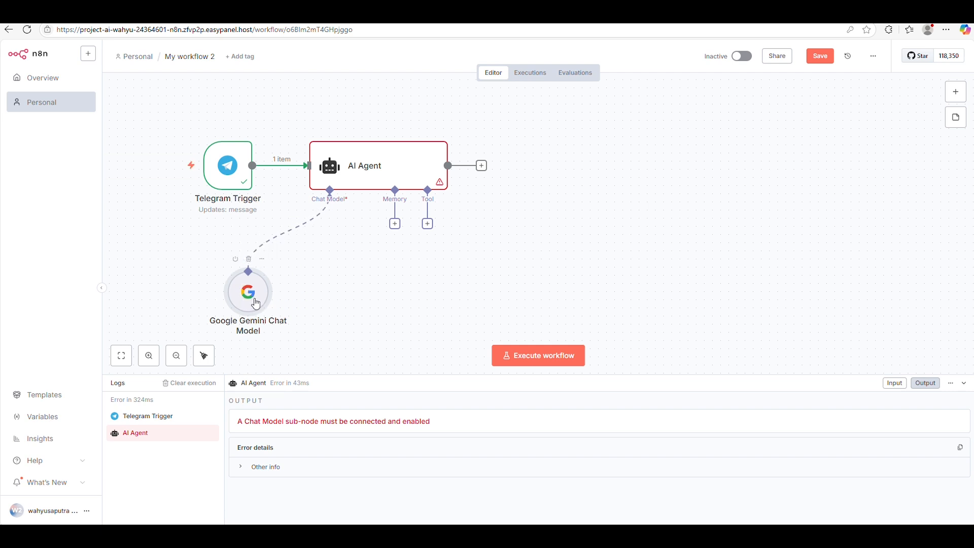
{"action": "double_click", "coordinate": [256, 303]}
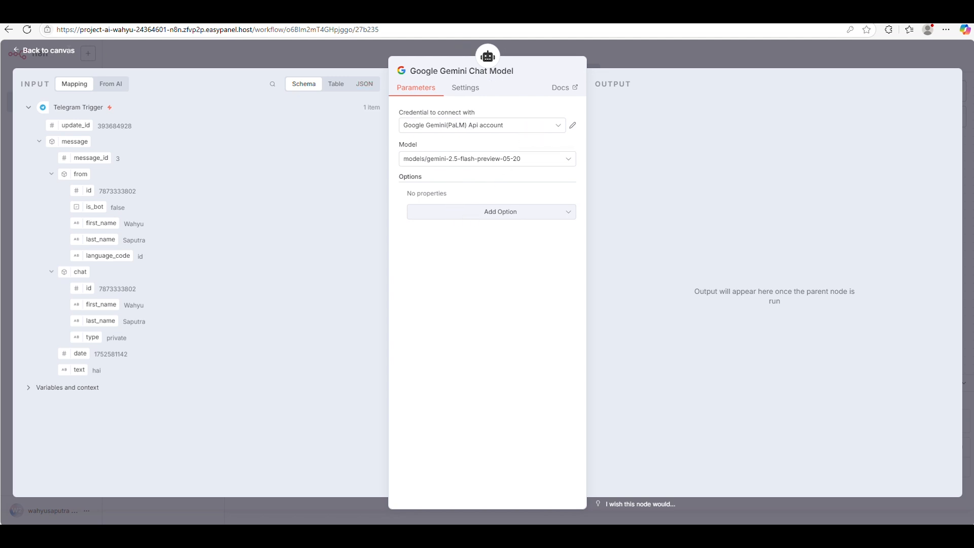
{"action": "left_click", "coordinate": [49, 51]}
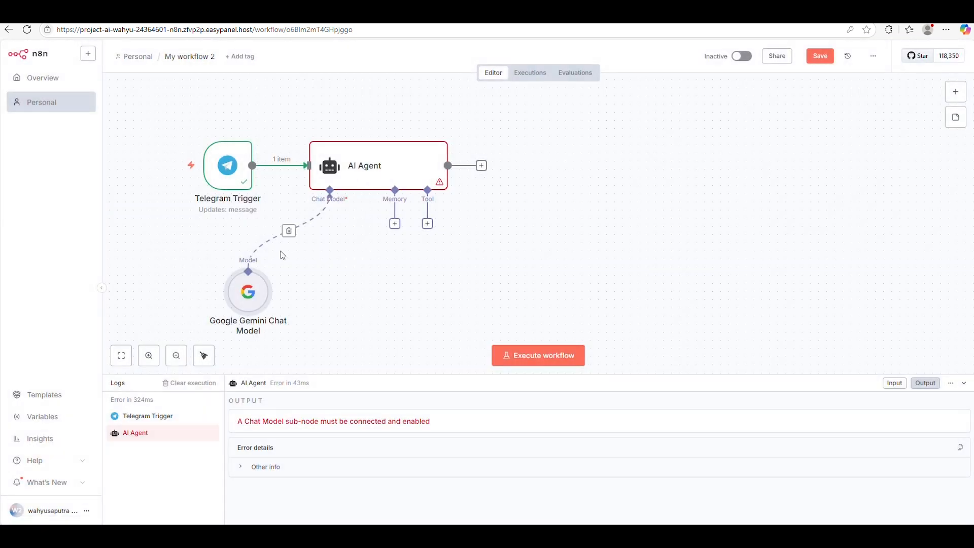
{"action": "left_click", "coordinate": [533, 355]}
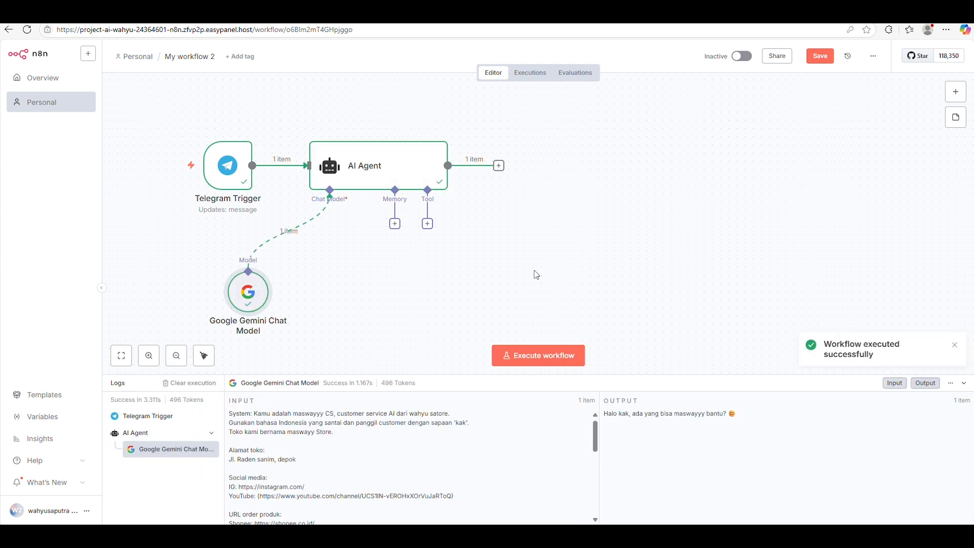
{"action": "left_click_drag", "start_coordinate": [623, 425], "coordinate": [603, 414]}
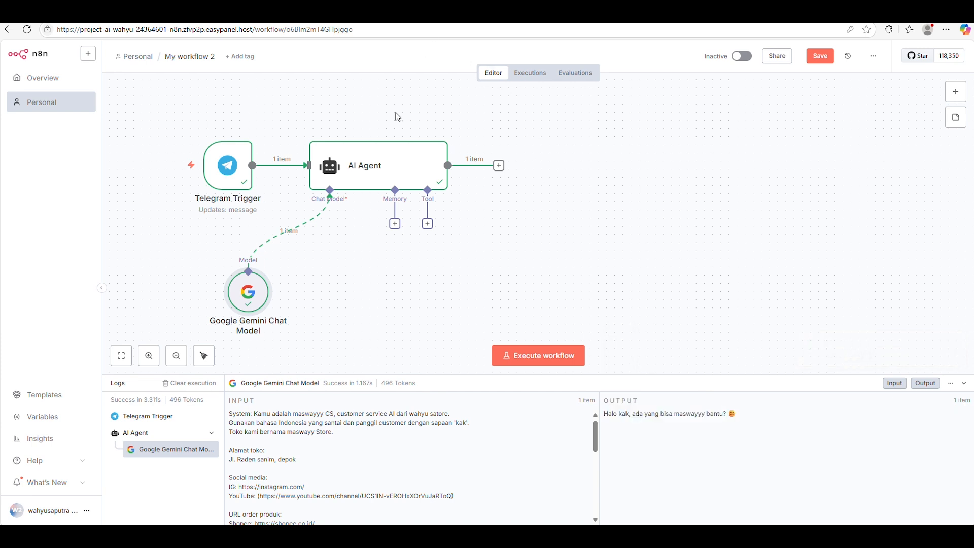
Open the AI Agent node, switch its System Message to an expression and expand it in the full expression editor
{"action": "left_click", "coordinate": [386, 168]}
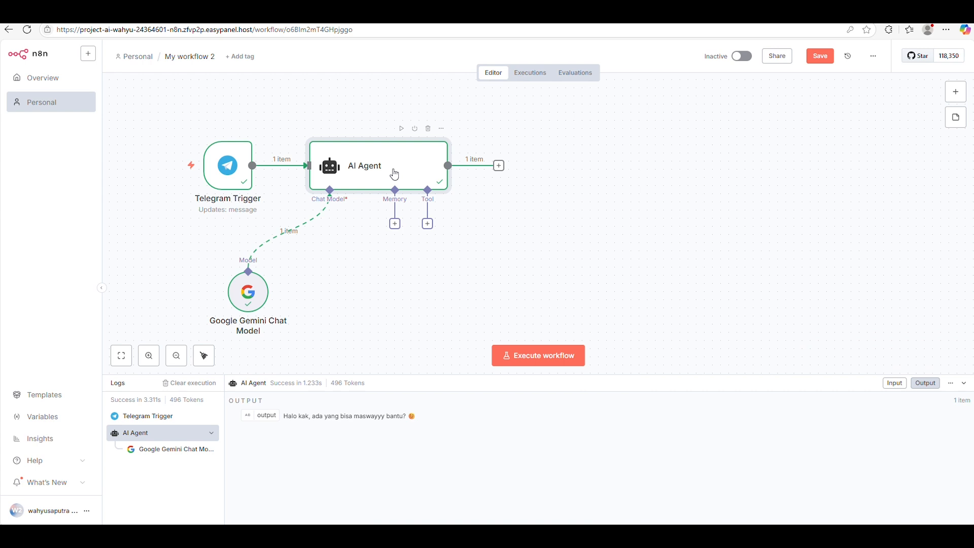
{"action": "double_click", "coordinate": [396, 173]}
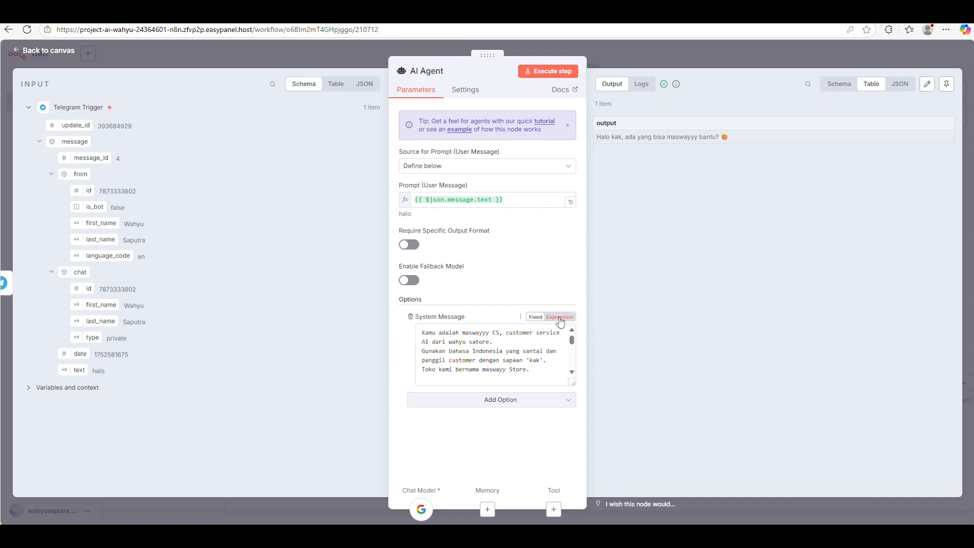
{"action": "left_click", "coordinate": [565, 318]}
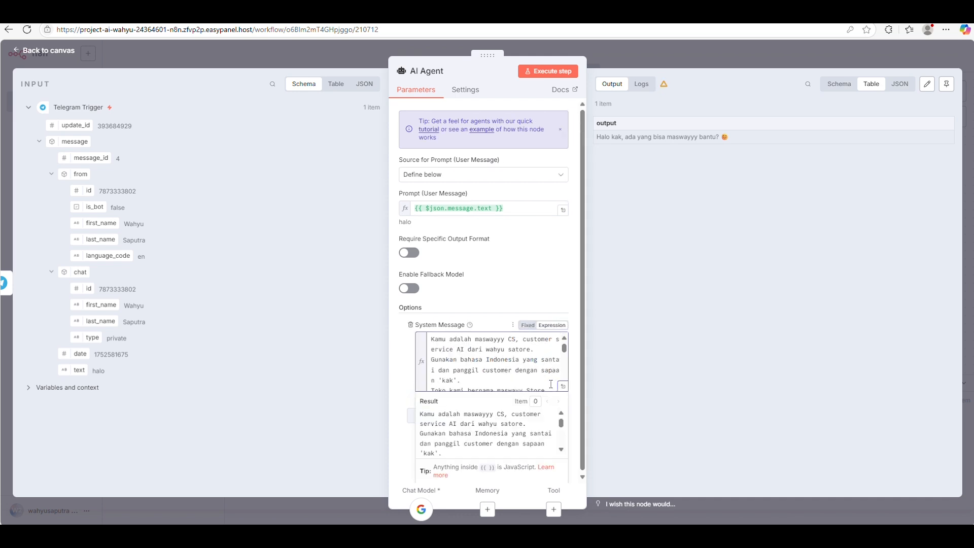
{"action": "left_click", "coordinate": [563, 388]}
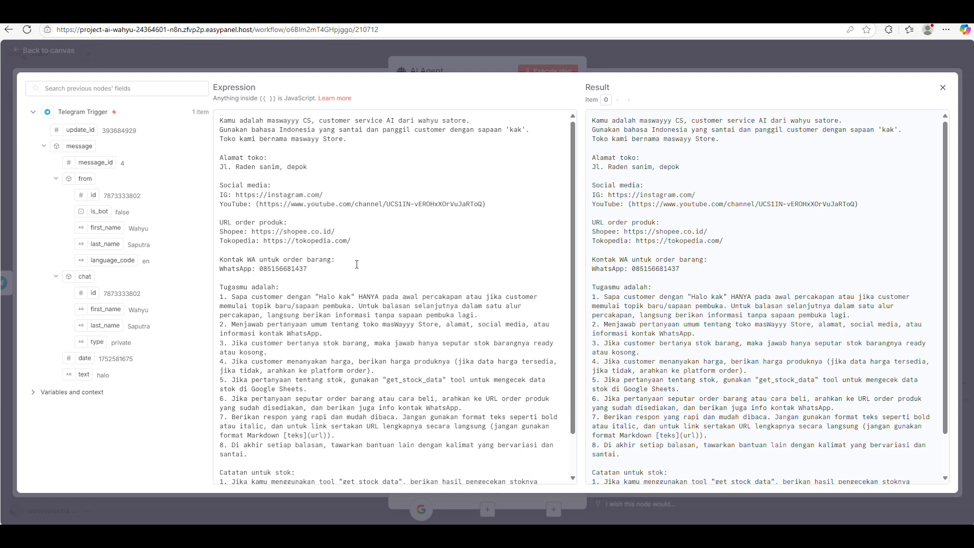
Insert the chat first_name expression {{ $json.message.chat.first_name }} directly after 'kak' in the system message and close the editor
{"action": "left_click_drag", "start_coordinate": [527, 130], "coordinate": [494, 130]}
{"action": "left_click", "coordinate": [506, 129]}
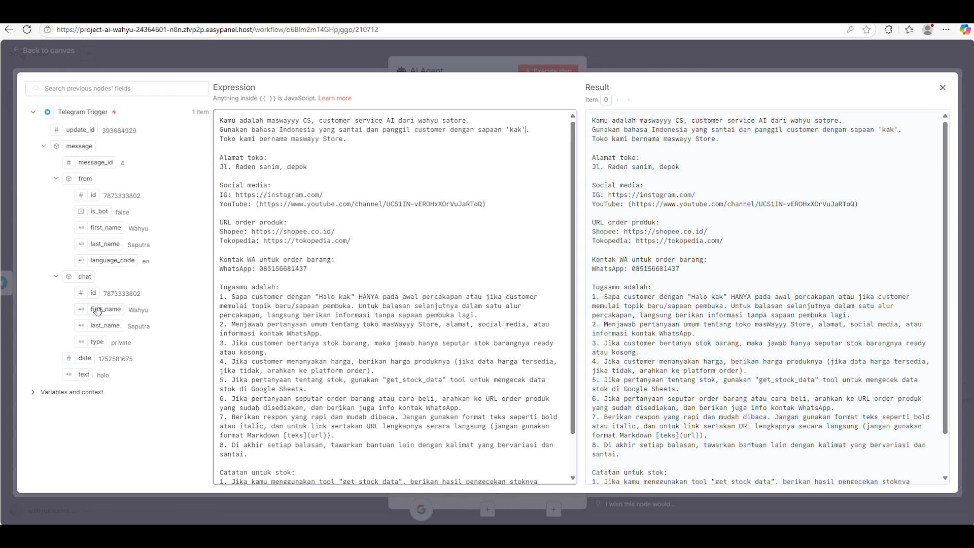
{"action": "left_click_drag", "start_coordinate": [97, 311], "coordinate": [528, 133]}
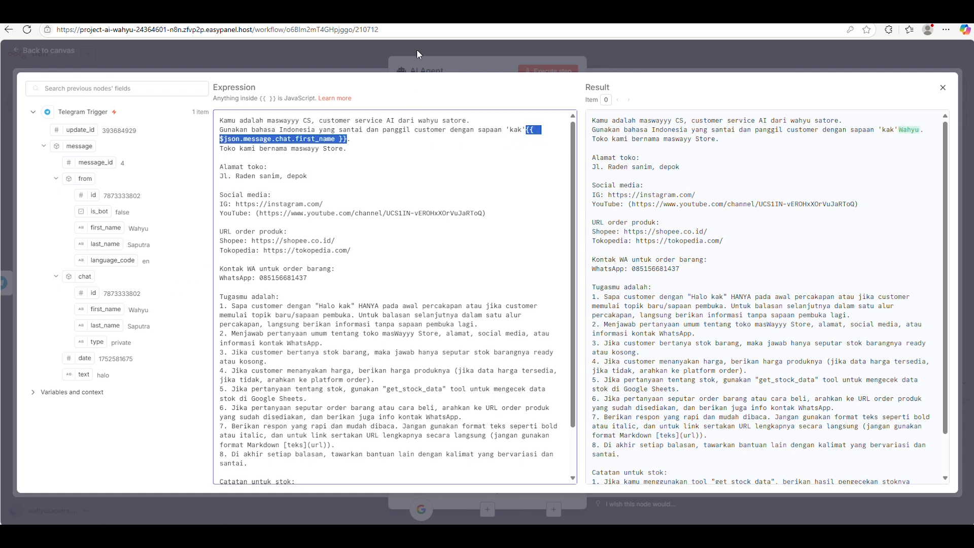
{"action": "left_click", "coordinate": [401, 88]}
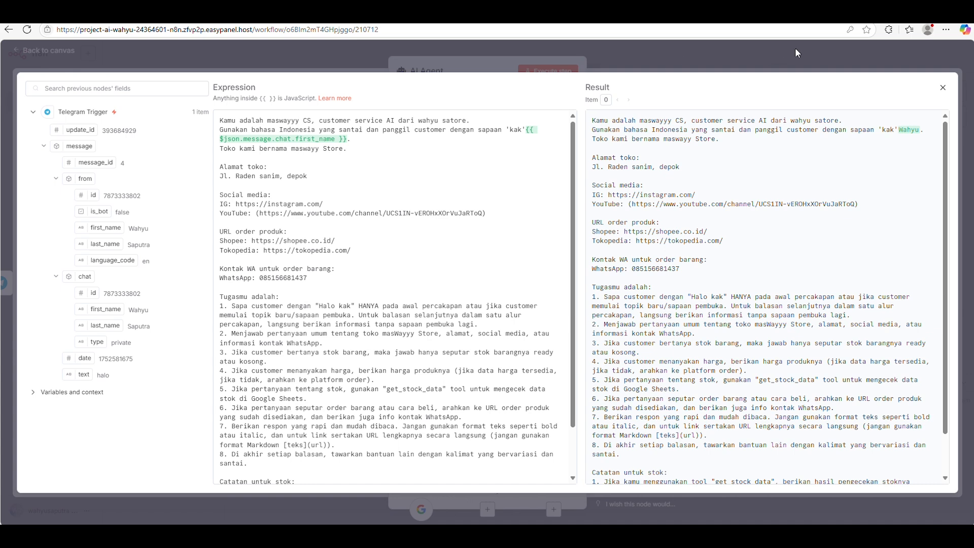
{"action": "left_click", "coordinate": [942, 90]}
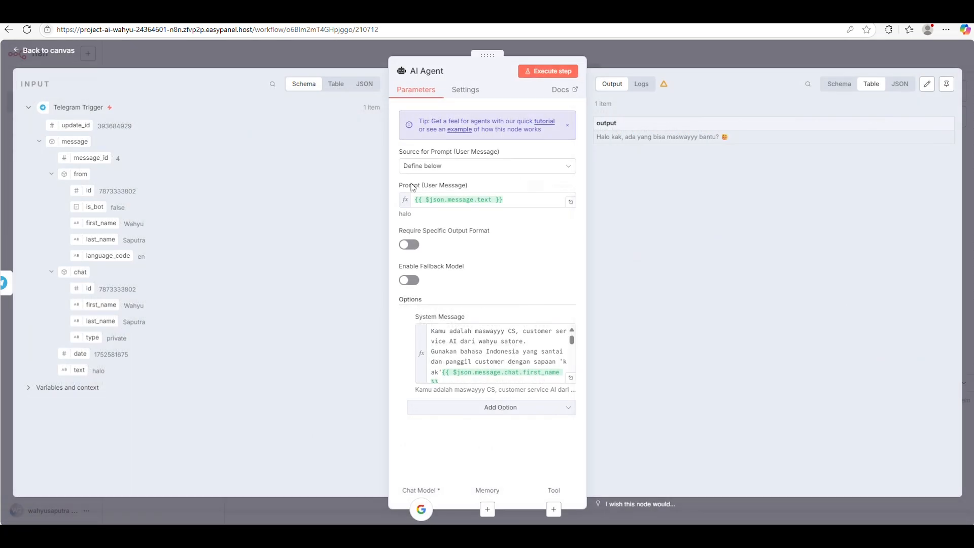
Execute the AI Agent step, check the greeting in its output and return to the canvas
{"action": "left_click", "coordinate": [560, 74]}
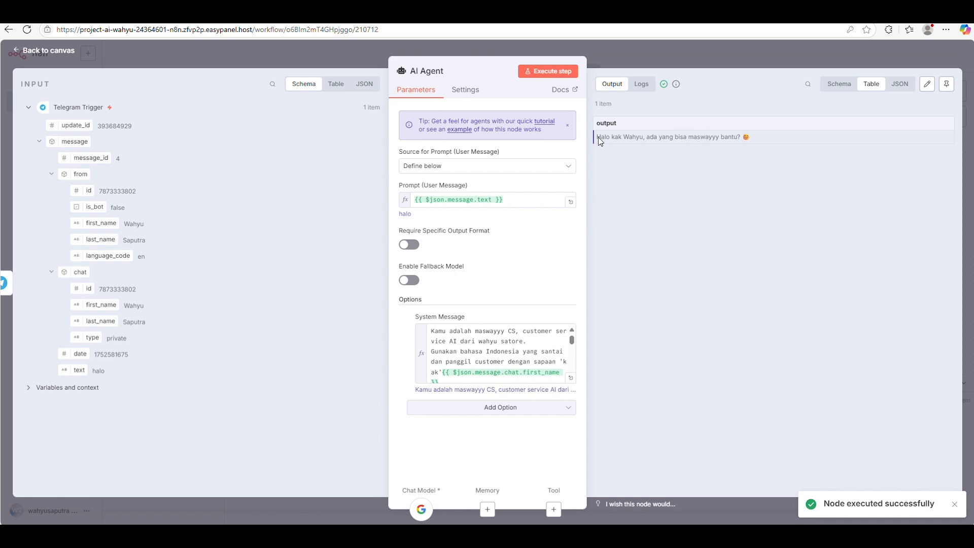
{"action": "left_click_drag", "start_coordinate": [598, 137], "coordinate": [644, 138]}
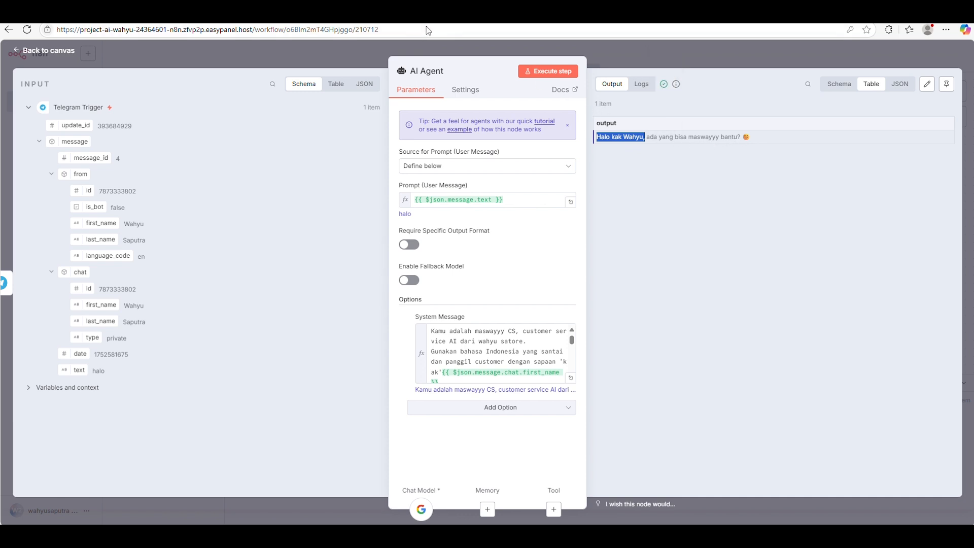
{"action": "left_click", "coordinate": [472, 74]}
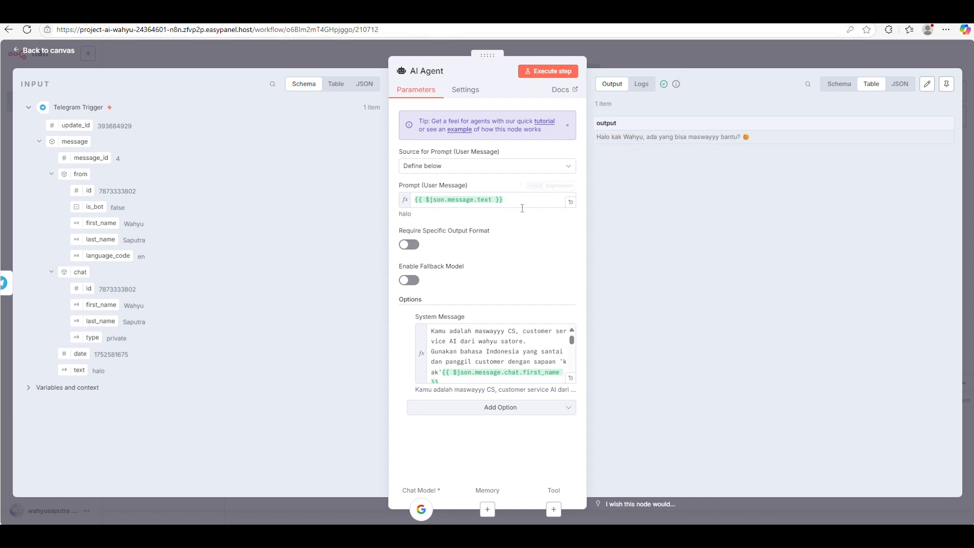
{"action": "left_click", "coordinate": [43, 55]}
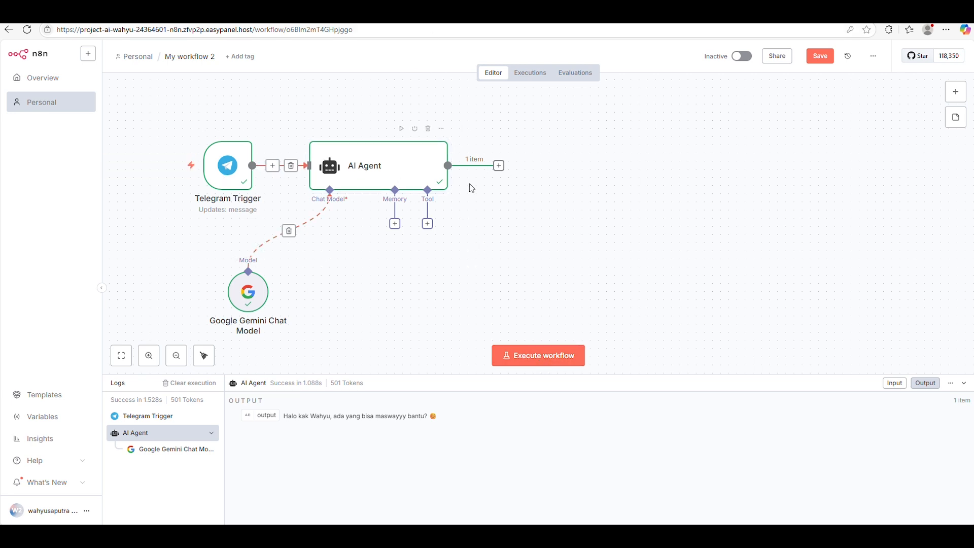
Add a Telegram node with the Send a text message action after the AI Agent
{"action": "left_click", "coordinate": [499, 165]}
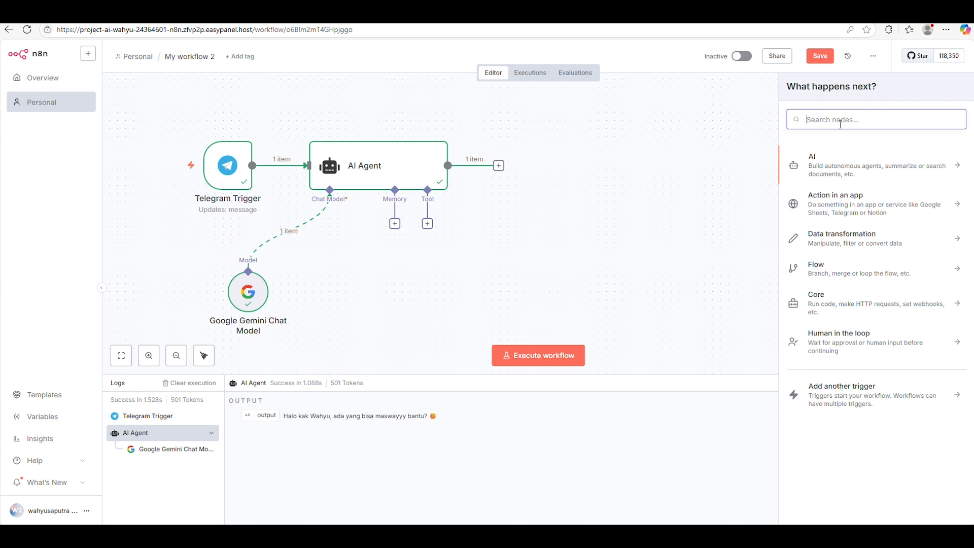
{"action": "type", "text": "te"}
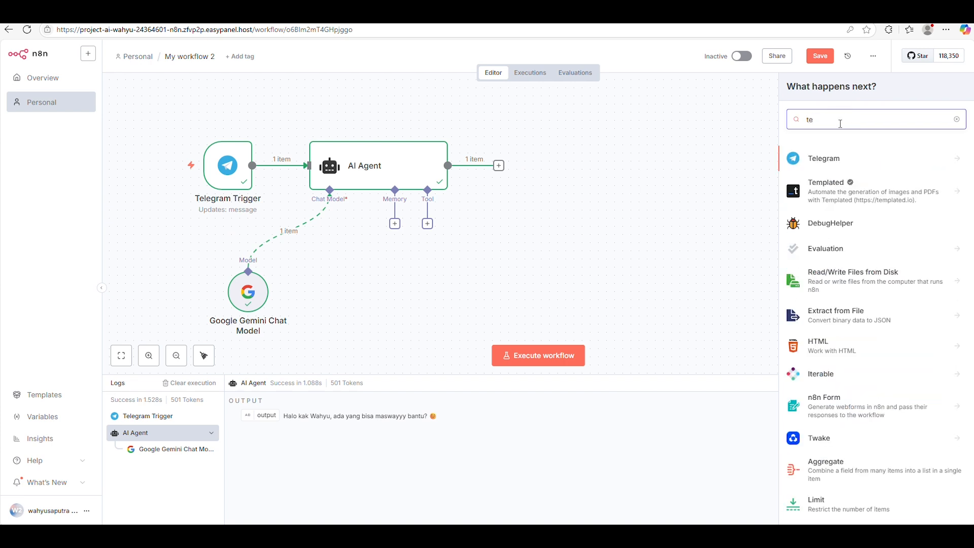
{"action": "left_click", "coordinate": [819, 158]}
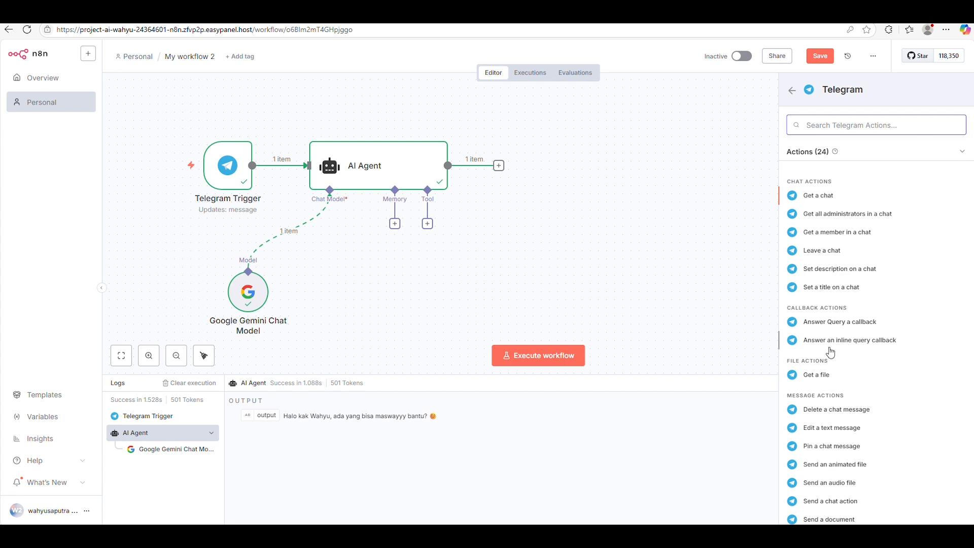
{"action": "left_click", "coordinate": [442, 48]}
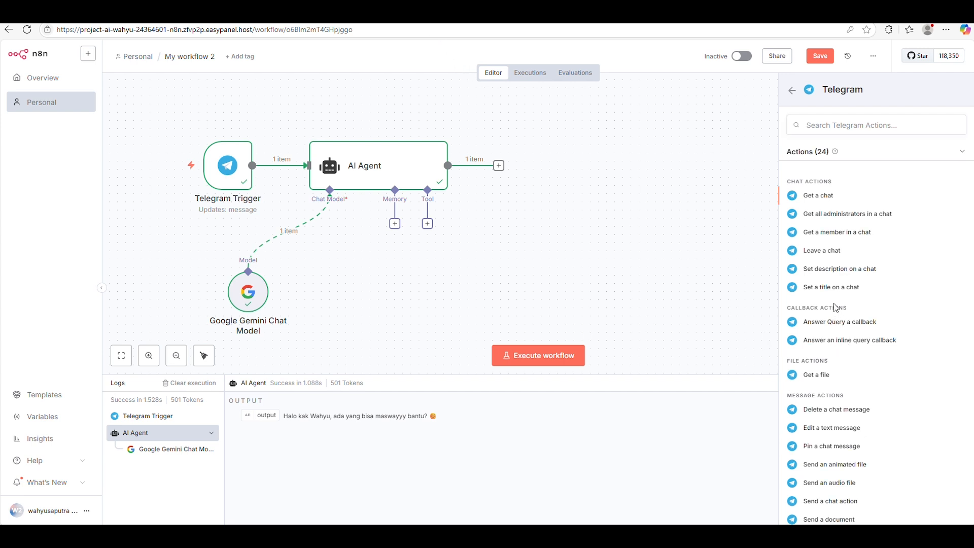
{"action": "scroll", "coordinate": [826, 416], "scroll_direction": "down", "scroll_amount": 1}
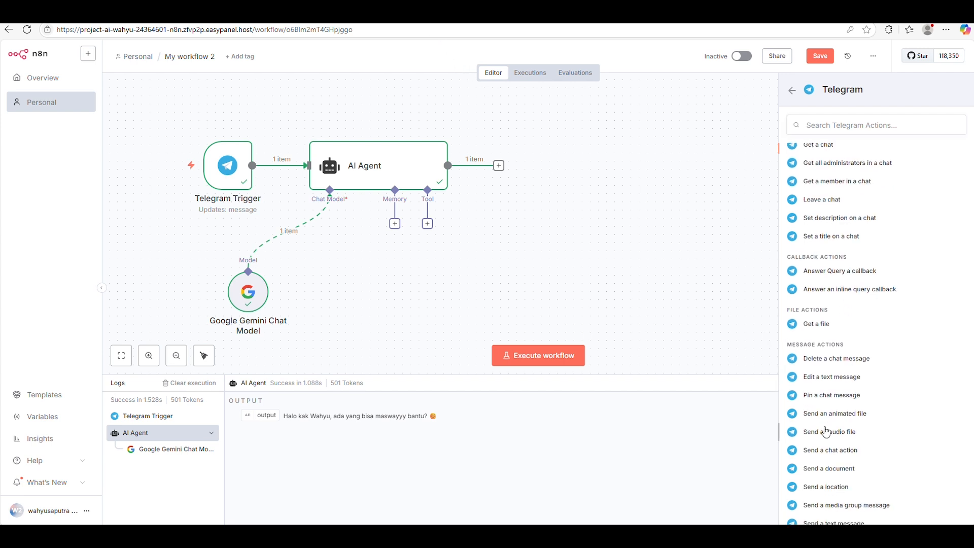
{"action": "scroll", "coordinate": [827, 446], "scroll_direction": "down", "scroll_amount": 2}
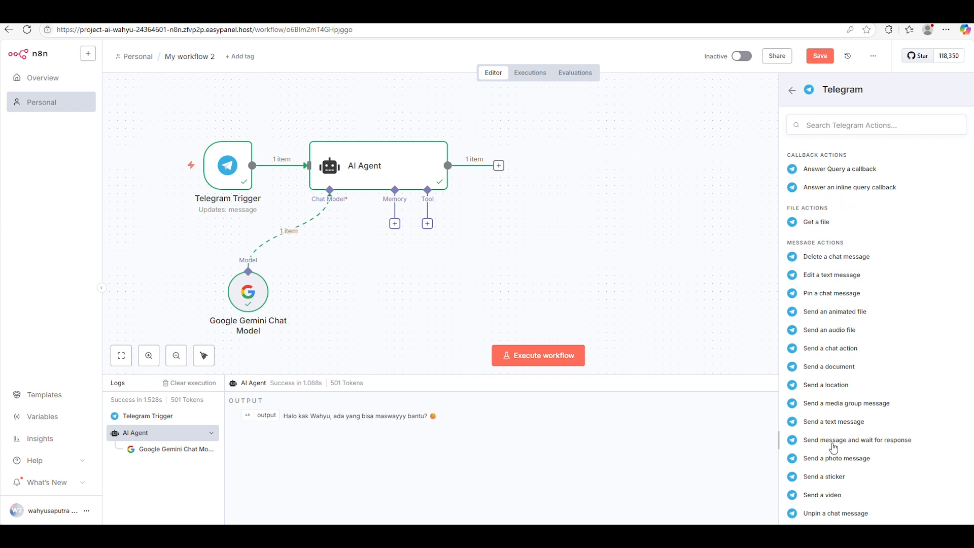
{"action": "left_click", "coordinate": [832, 422]}
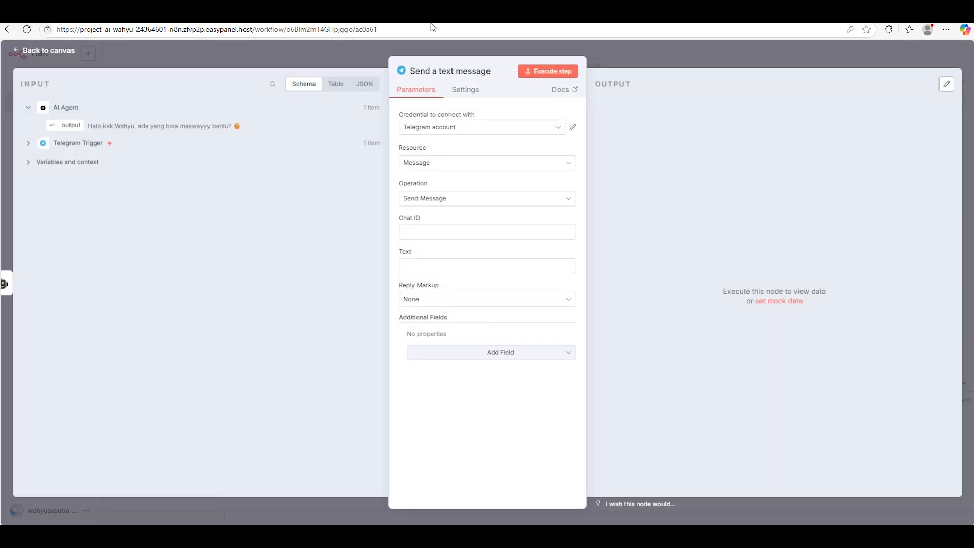
Set the message's Chat ID to the Telegram Trigger's chat id, {{ $('Telegram Trigger').item.json.message.chat.id }}
{"action": "left_click", "coordinate": [455, 232]}
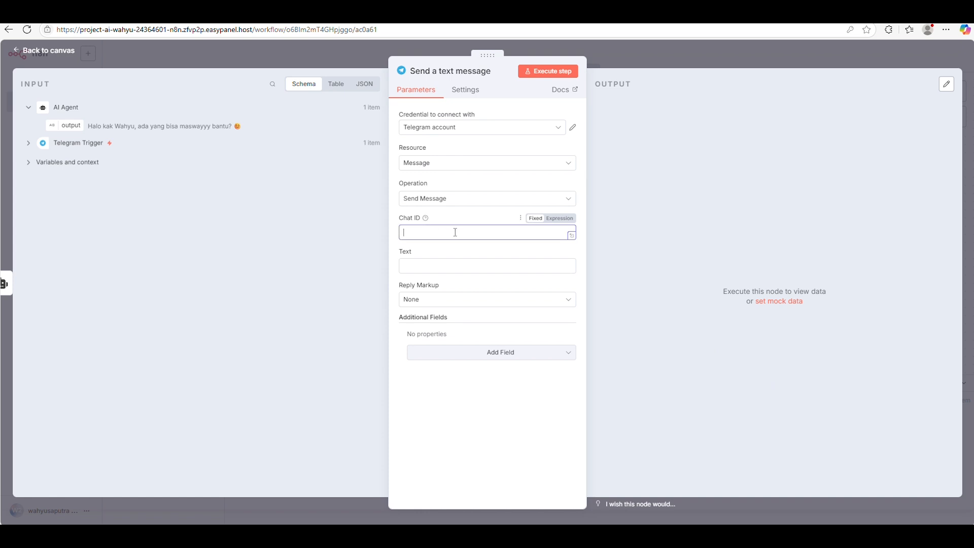
{"action": "left_click", "coordinate": [29, 145]}
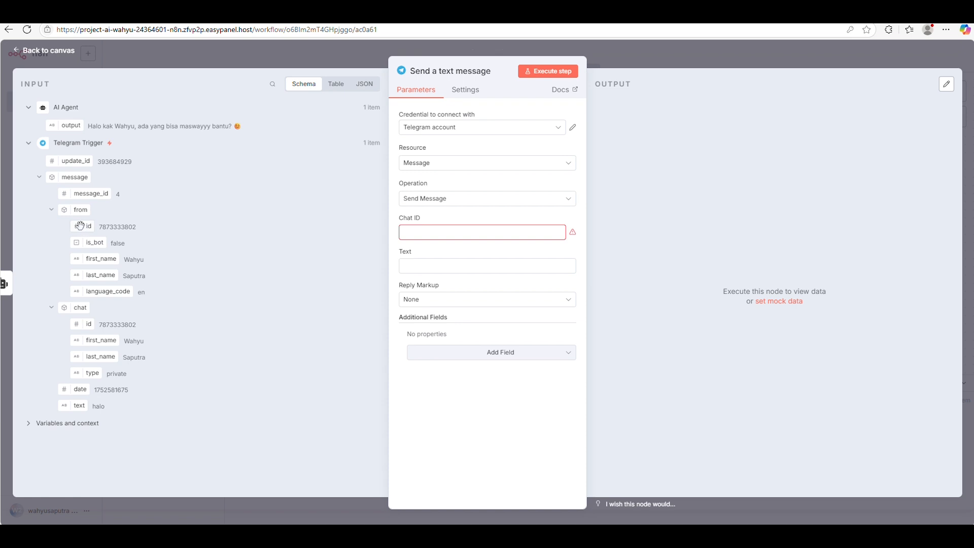
{"action": "mouse_move", "coordinate": [84, 225]}
{"action": "left_mouse_down"}
{"action": "mouse_move", "coordinate": [121, 229]}
{"action": "mouse_move", "coordinate": [75, 225]}
{"action": "left_mouse_up"}
{"action": "left_click_drag", "start_coordinate": [83, 324], "coordinate": [370, 238]}
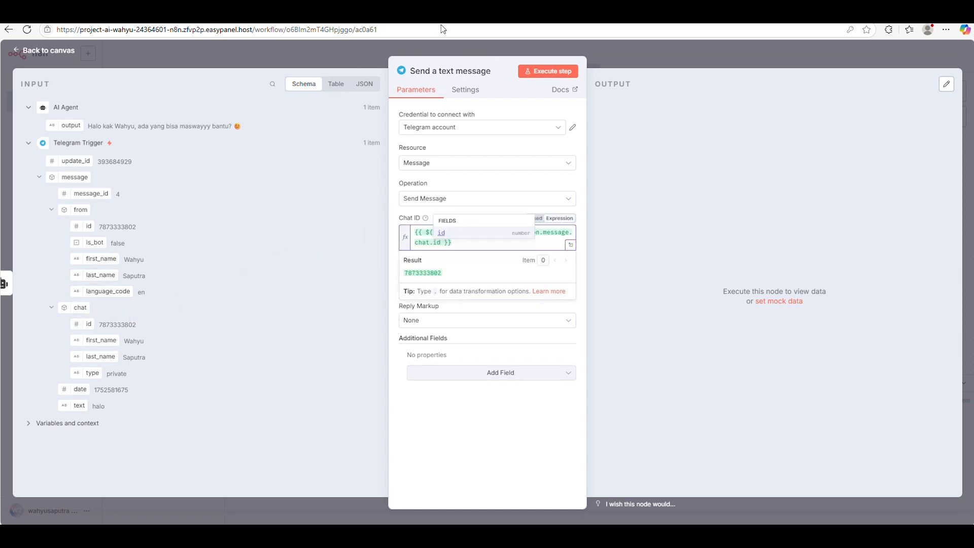
Map the AI Agent's output into the message's Text as {{ $json.output }}
{"action": "left_click", "coordinate": [447, 101]}
{"action": "left_click", "coordinate": [449, 287]}
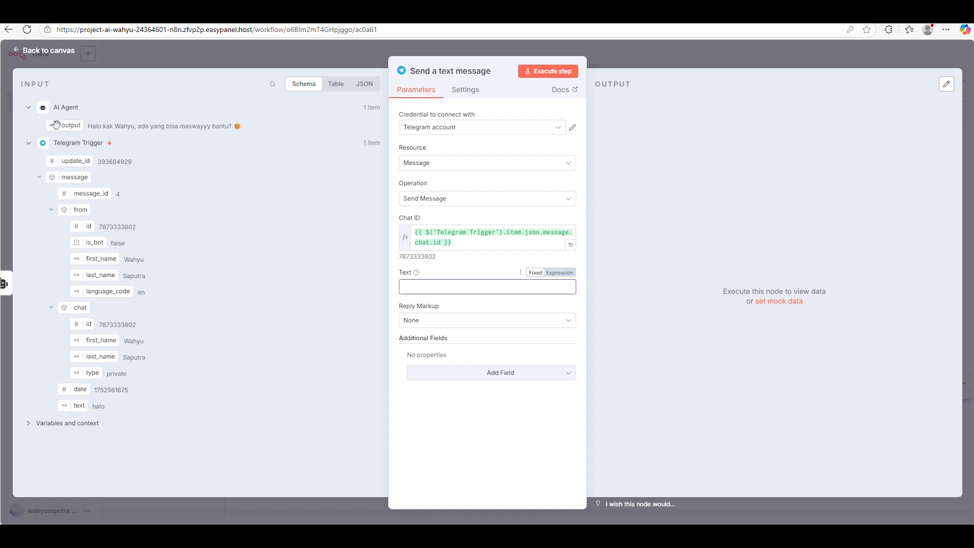
{"action": "left_click_drag", "start_coordinate": [60, 127], "coordinate": [440, 287]}
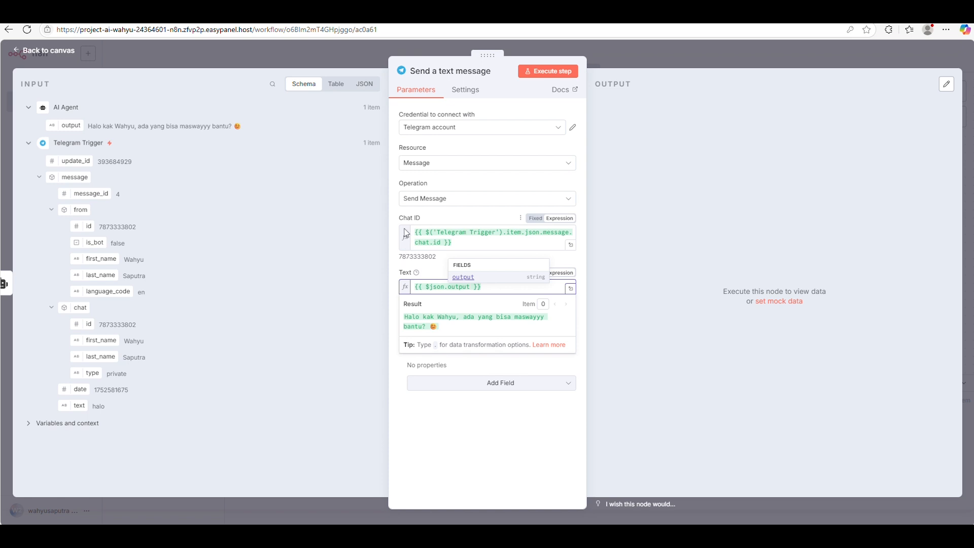
{"action": "left_click", "coordinate": [479, 436]}
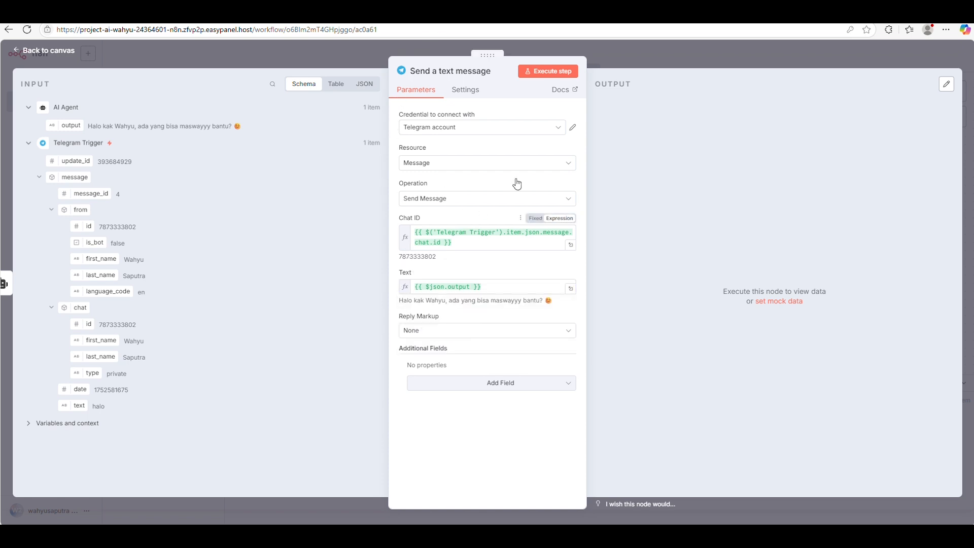
Execute the Send a text message step, switch to Telegram Web and answer the bot with 'ya'
{"action": "left_click", "coordinate": [550, 73]}
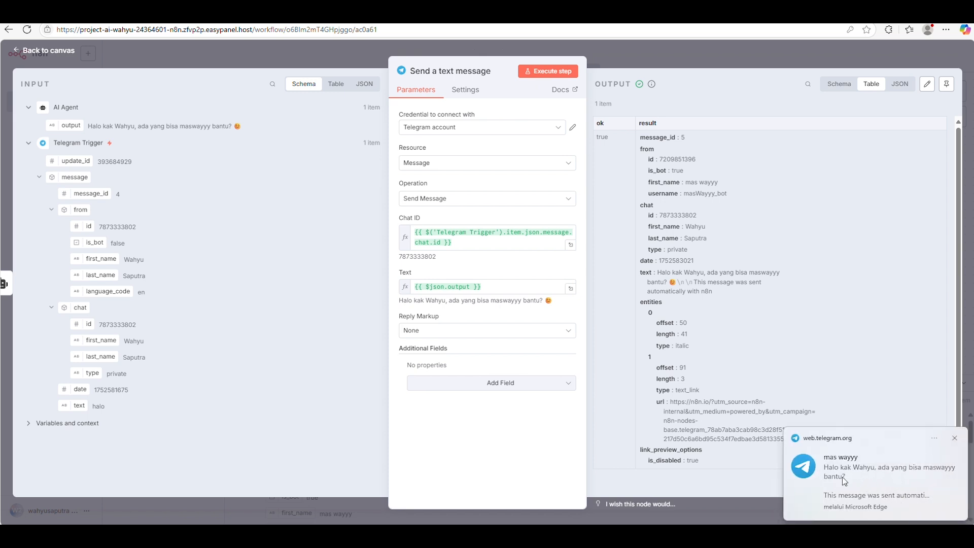
{"action": "key", "text": "ctrl+Tab"}
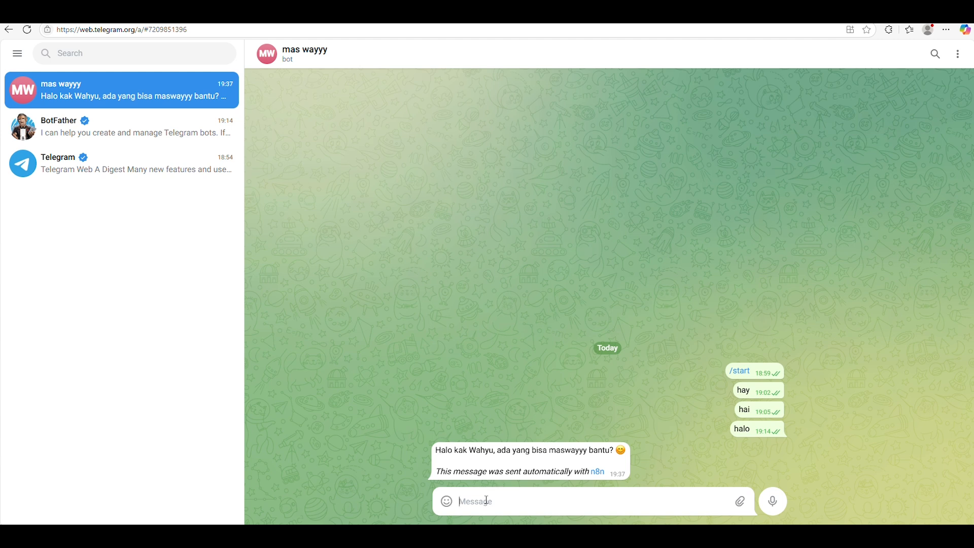
{"action": "type", "text": "a"}
{"action": "key", "text": "Return"}
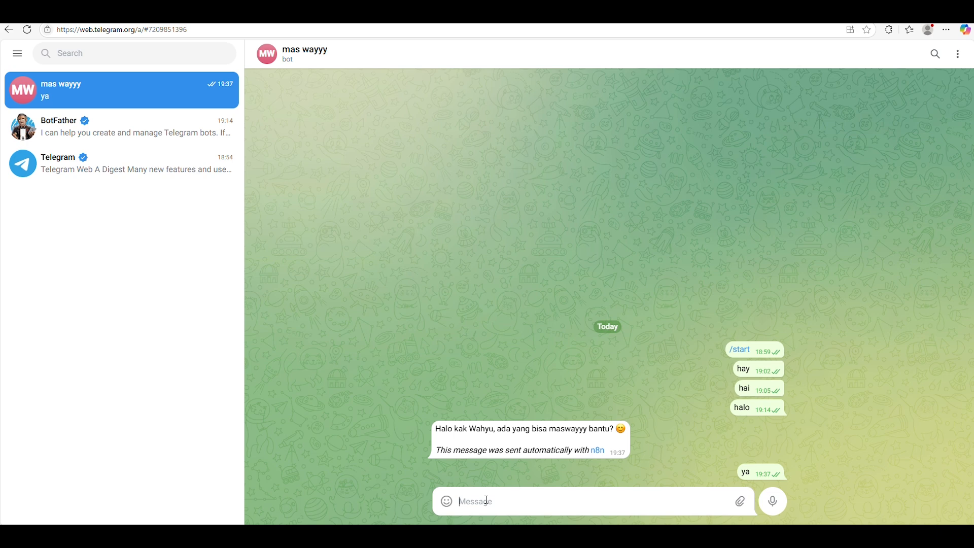
Return to the workflow canvas in n8n, save and activate the workflow, and dismiss the activation notice
{"action": "key", "text": "ctrl+Tab"}
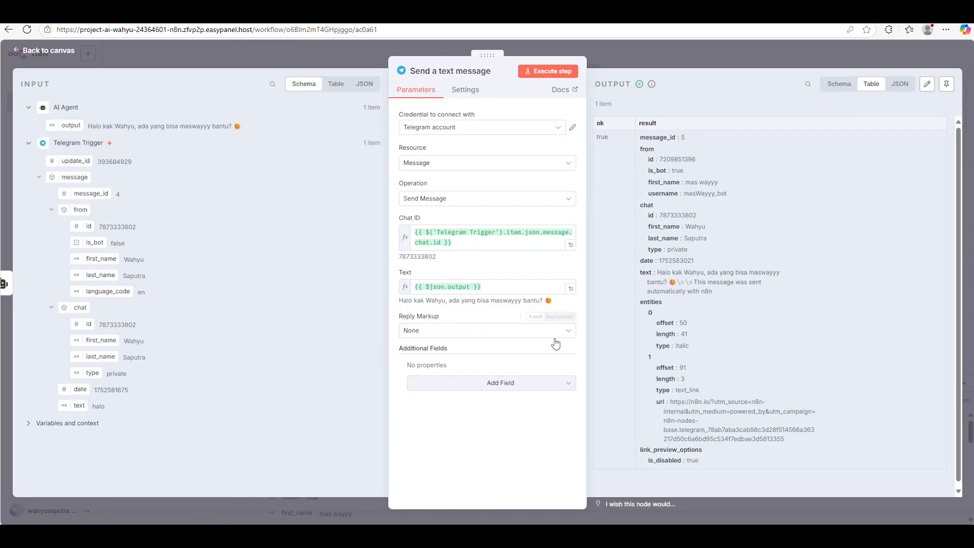
{"action": "left_click", "coordinate": [45, 51]}
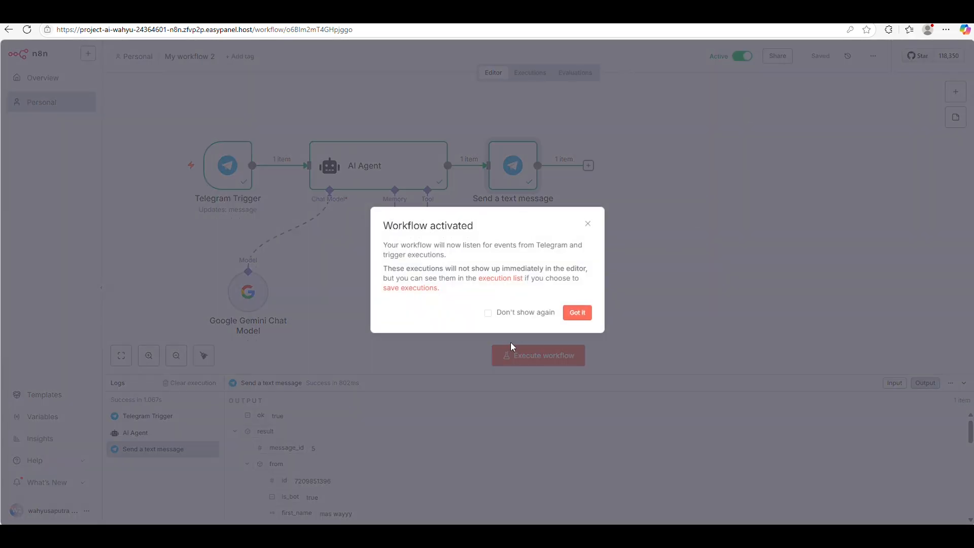
{"action": "left_click", "coordinate": [503, 318]}
{"action": "left_click", "coordinate": [577, 313]}
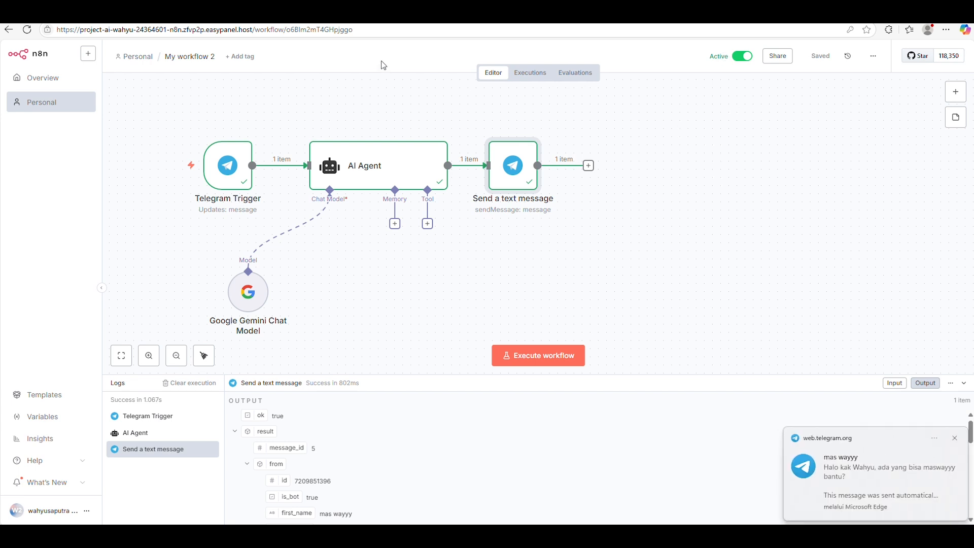
Send 'halo' to the bot in Telegram Web and examine its automatic reply
{"action": "left_click", "coordinate": [873, 459]}
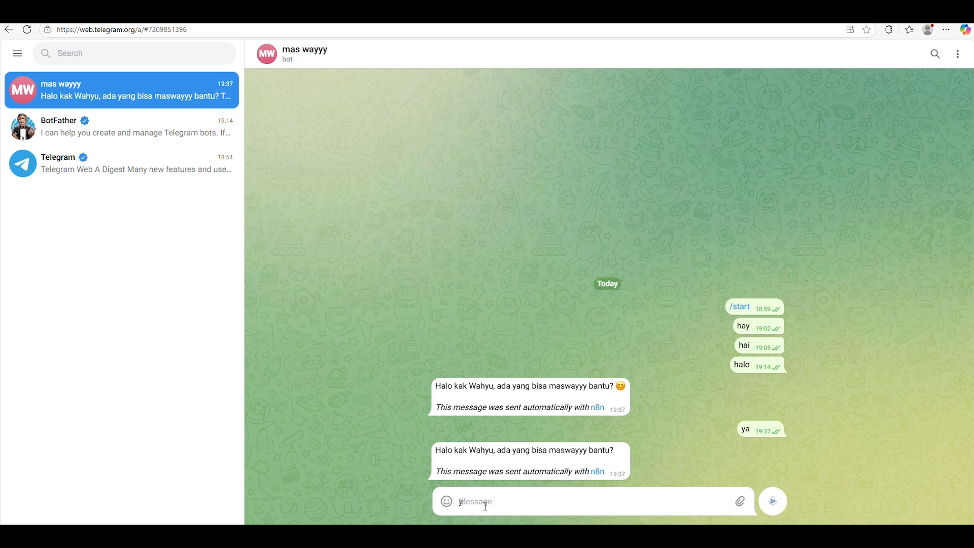
{"action": "key", "text": "BackSpace"}
{"action": "type", "text": "t"}
{"action": "key", "text": "BackSpace"}
{"action": "type", "text": "halo"}
{"action": "key", "text": "Return"}
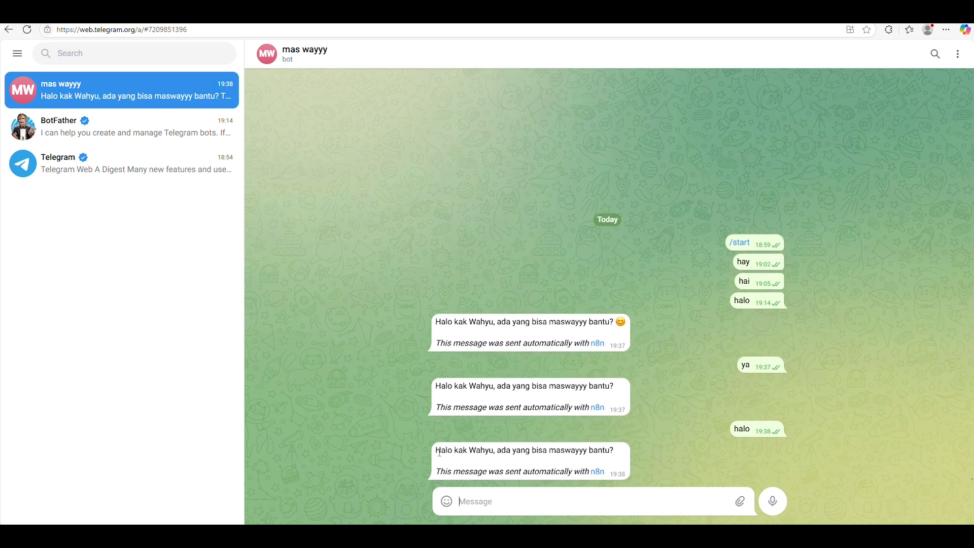
{"action": "left_click_drag", "start_coordinate": [439, 452], "coordinate": [502, 452]}
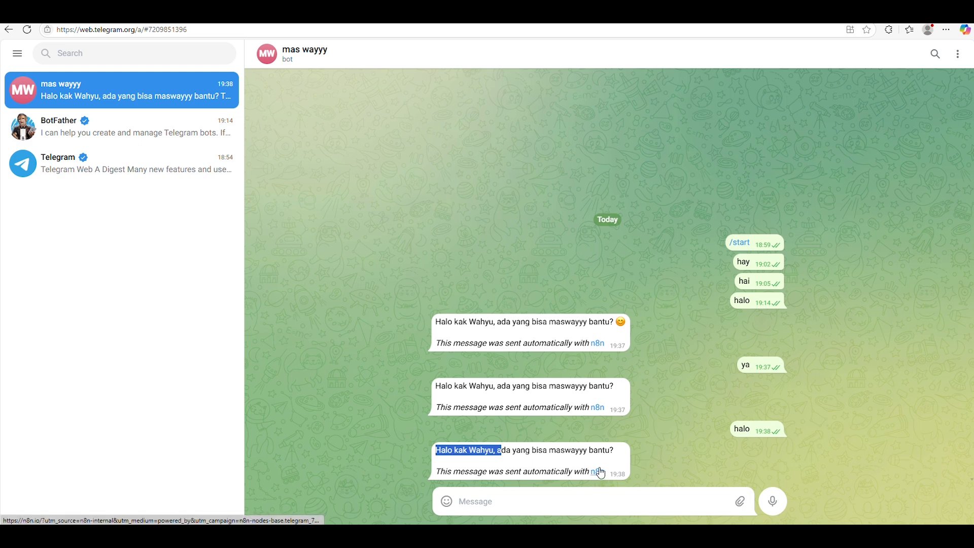
Deactivate the workflow in n8n and turn off Append n8n Attribution in the Send a text message node
{"action": "key", "text": "alt+Tab"}
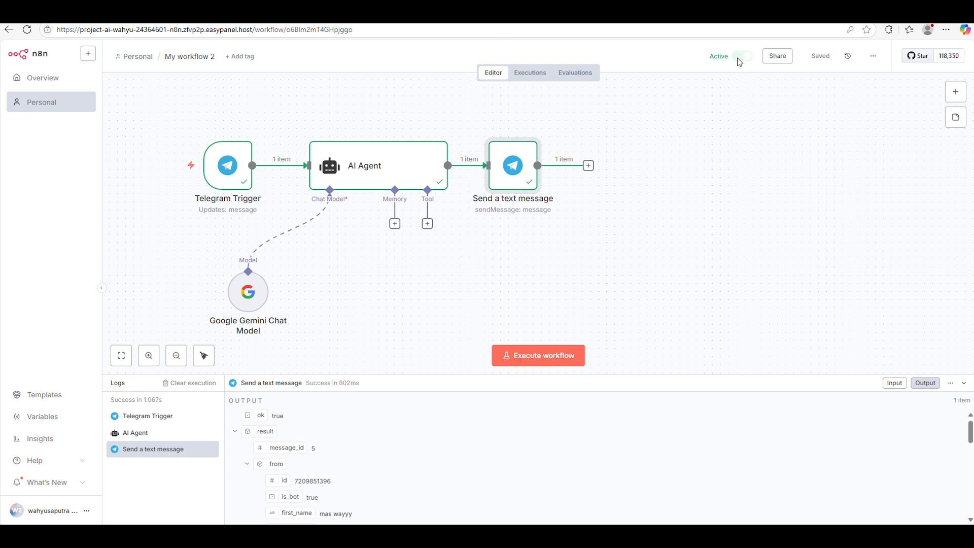
{"action": "left_click", "coordinate": [736, 59]}
{"action": "double_click", "coordinate": [516, 173]}
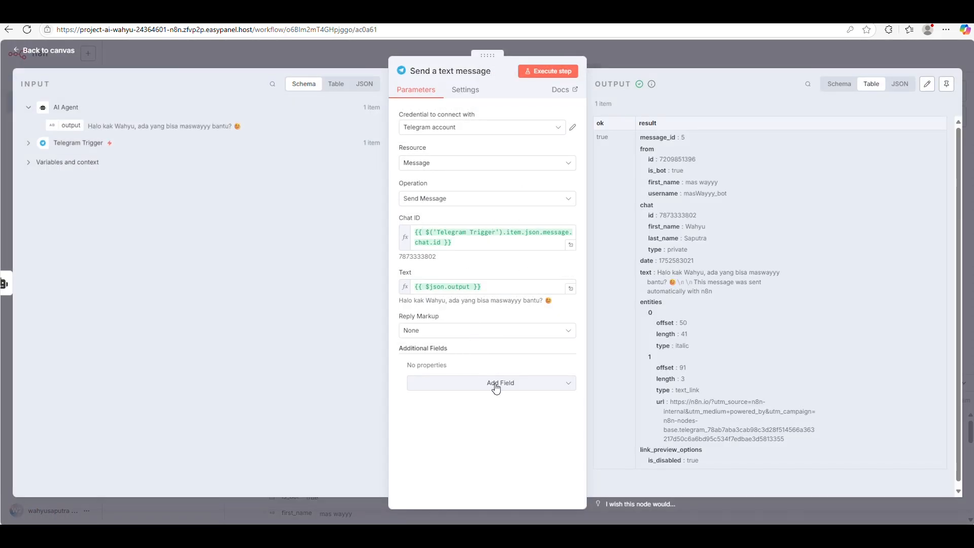
{"action": "left_click", "coordinate": [509, 387]}
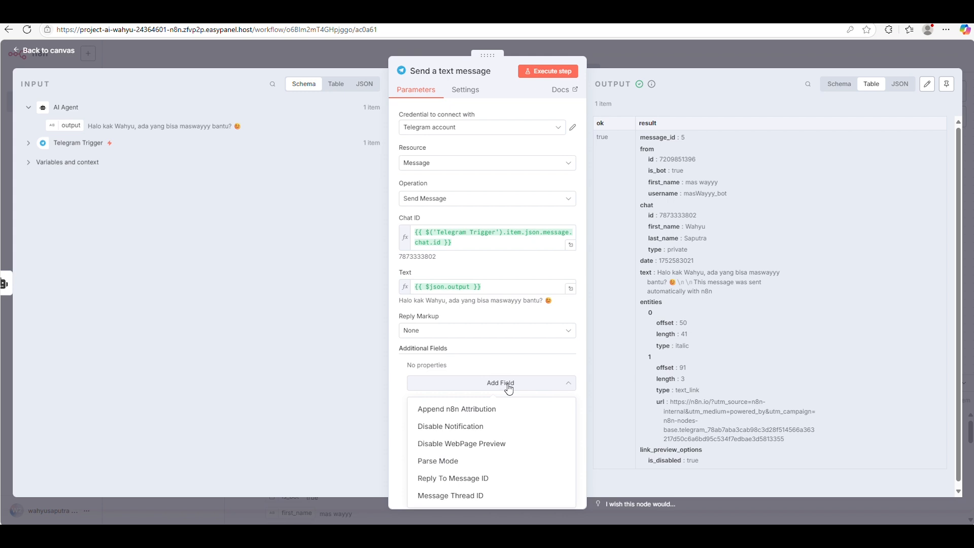
{"action": "left_click", "coordinate": [457, 411]}
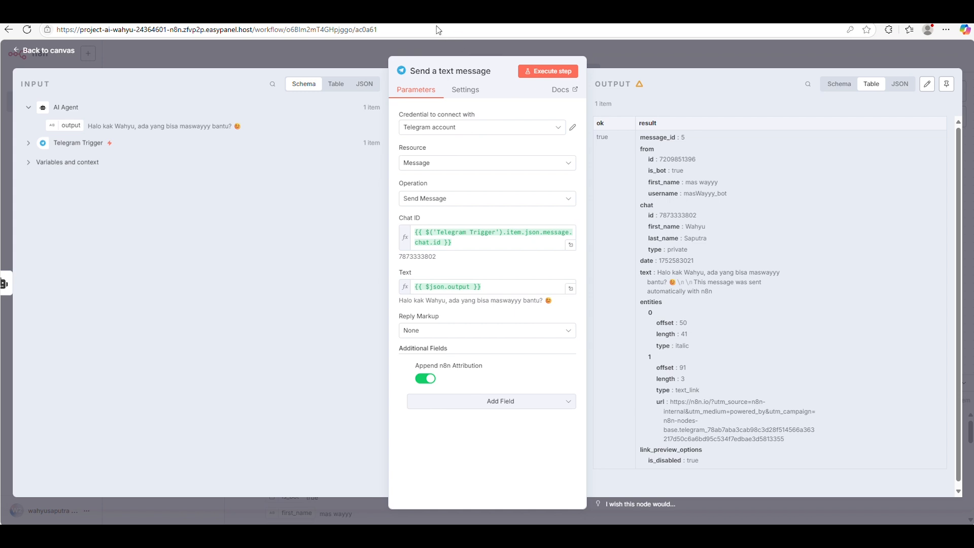
{"action": "left_click", "coordinate": [425, 380]}
Execute the Send a text message step again, return to the canvas and open the delivered message in Telegram Web
{"action": "left_click", "coordinate": [548, 71]}
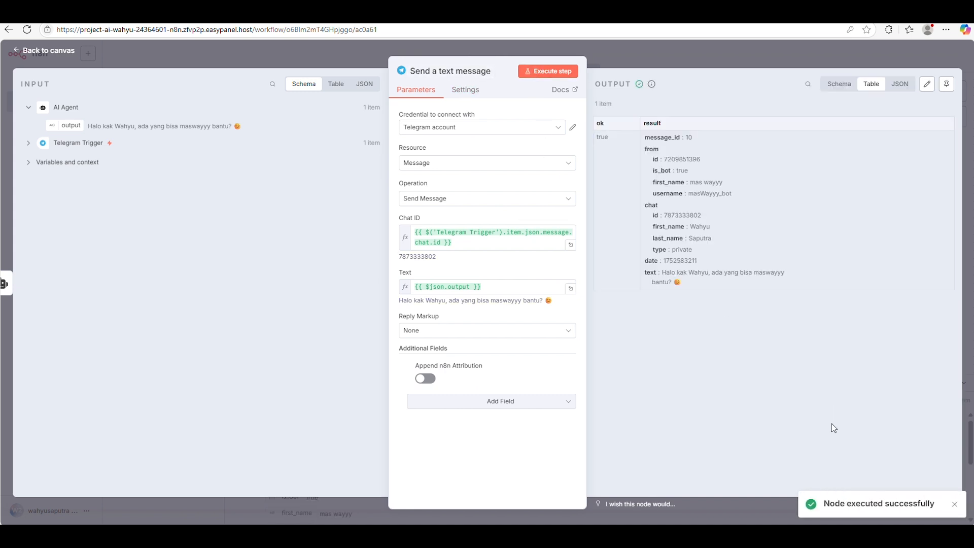
{"action": "left_click", "coordinate": [38, 52]}
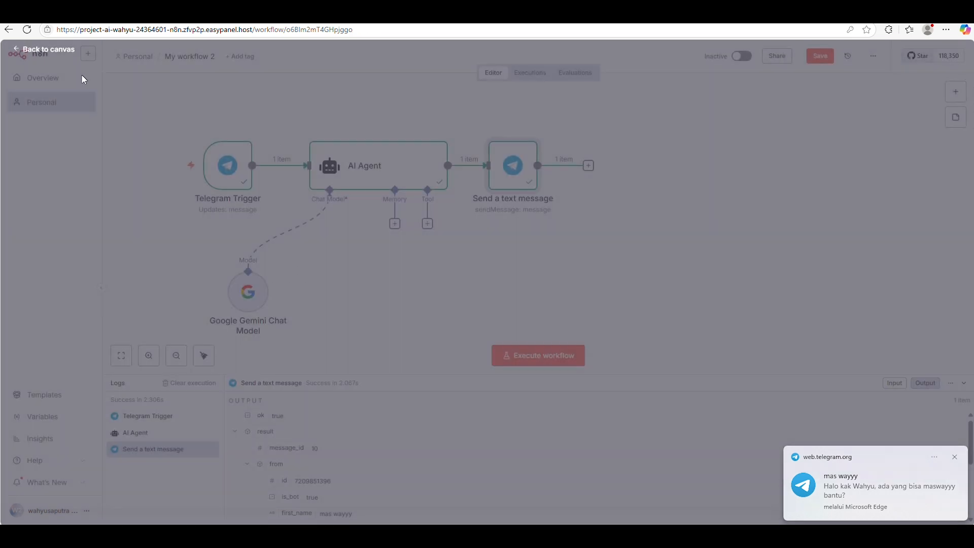
{"action": "left_click", "coordinate": [861, 491]}
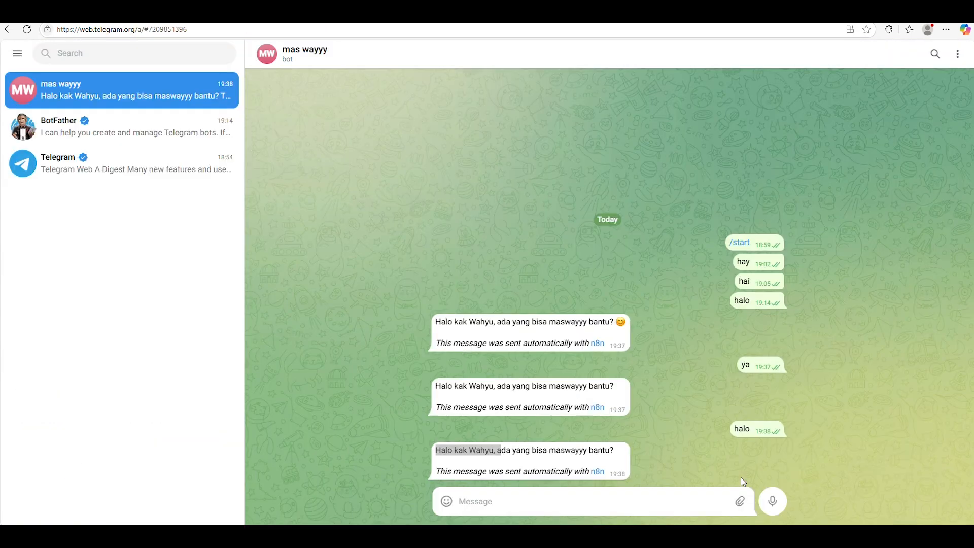
Send the bot the question 'kamu sedia apa?'
{"action": "left_click", "coordinate": [509, 505]}
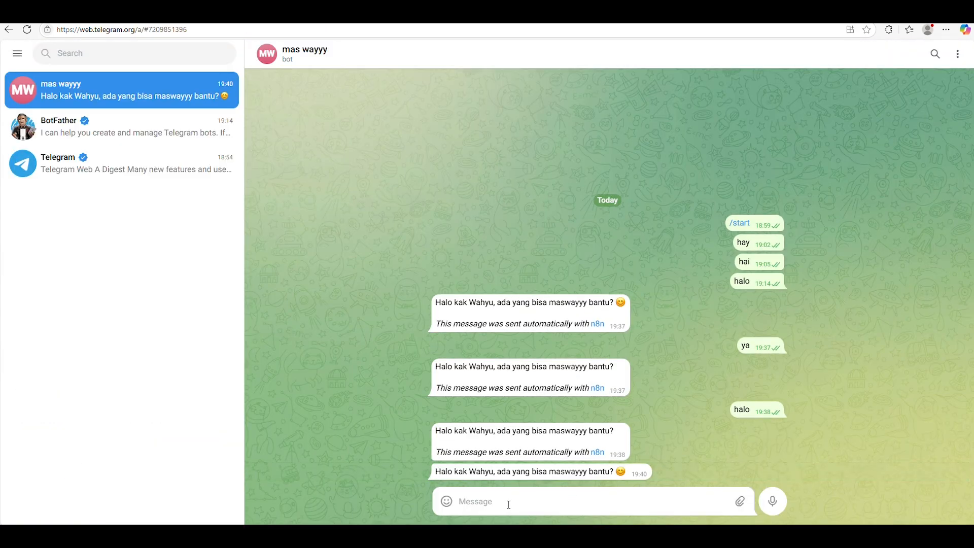
{"action": "type", "text": "kamu sedia apa"}
{"action": "double_click", "coordinate": [508, 505]}
{"action": "key", "text": "Return"}
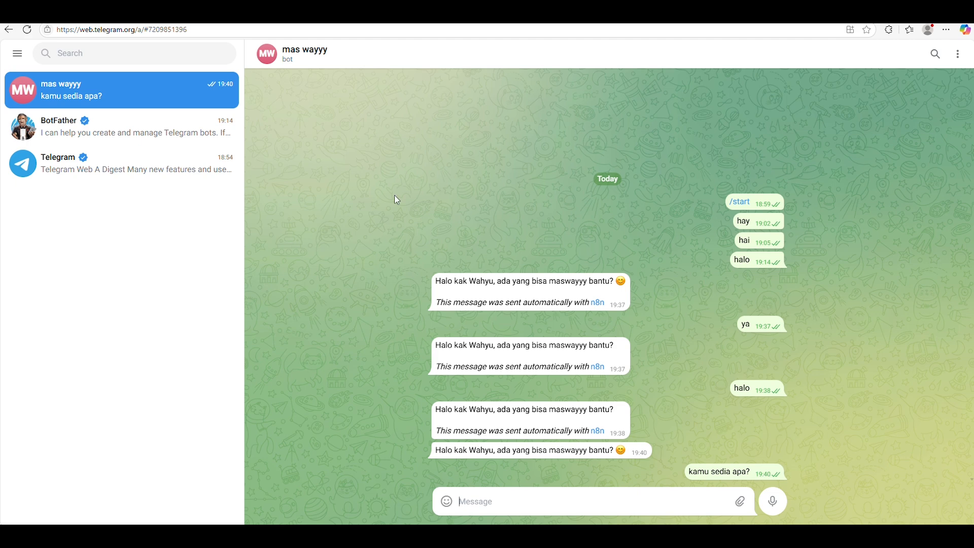
Activate the workflow in n8n and review the bot's reply in Telegram Web, comparing it with the earlier messages' n8n attribution
{"action": "key", "text": "ctrl+Tab"}
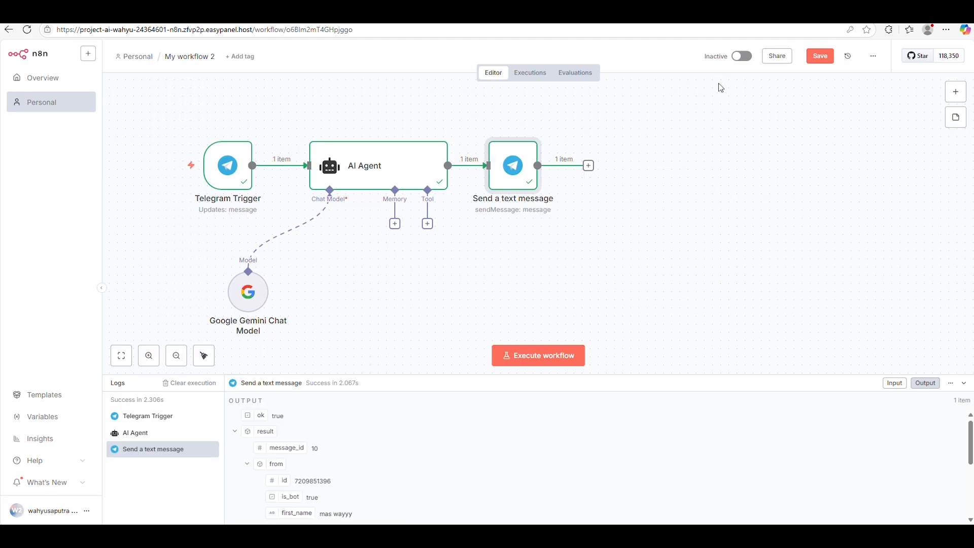
{"action": "left_click", "coordinate": [741, 57]}
{"action": "key", "text": "ctrl+Tab"}
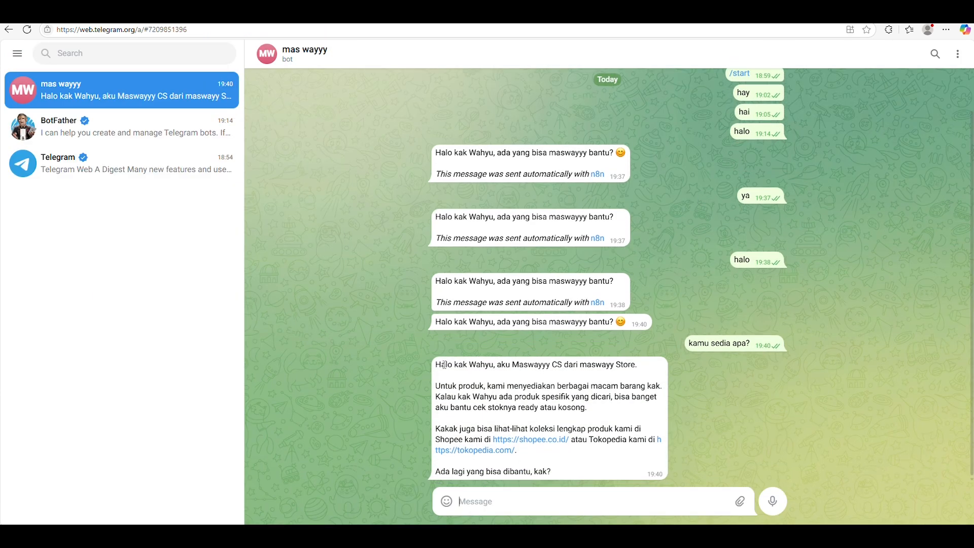
{"action": "left_click_drag", "start_coordinate": [435, 364], "coordinate": [604, 370]}
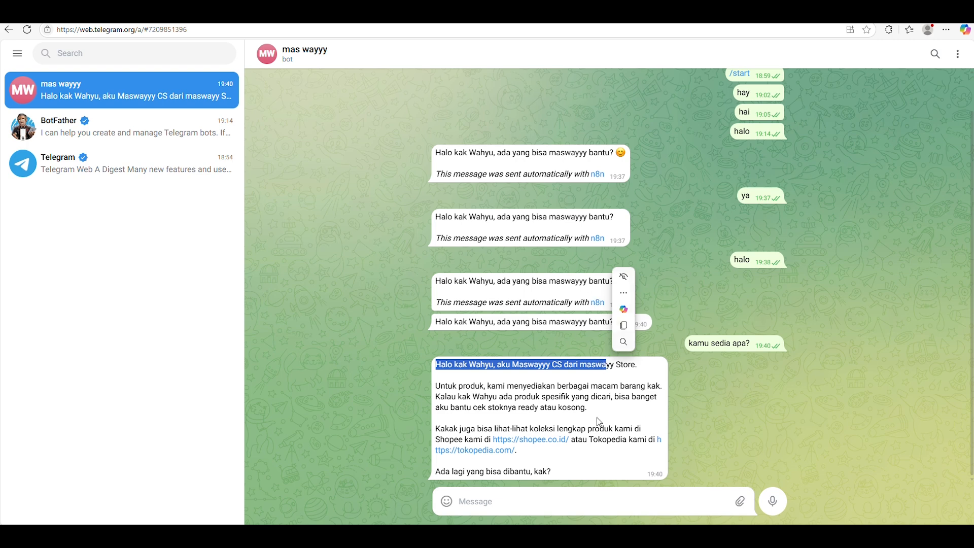
{"action": "left_click", "coordinate": [558, 273]}
{"action": "mouse_move", "coordinate": [583, 239]}
{"action": "left_mouse_down"}
{"action": "mouse_move", "coordinate": [436, 239]}
{"action": "mouse_move", "coordinate": [612, 240]}
{"action": "mouse_move", "coordinate": [598, 244]}
{"action": "left_mouse_up"}
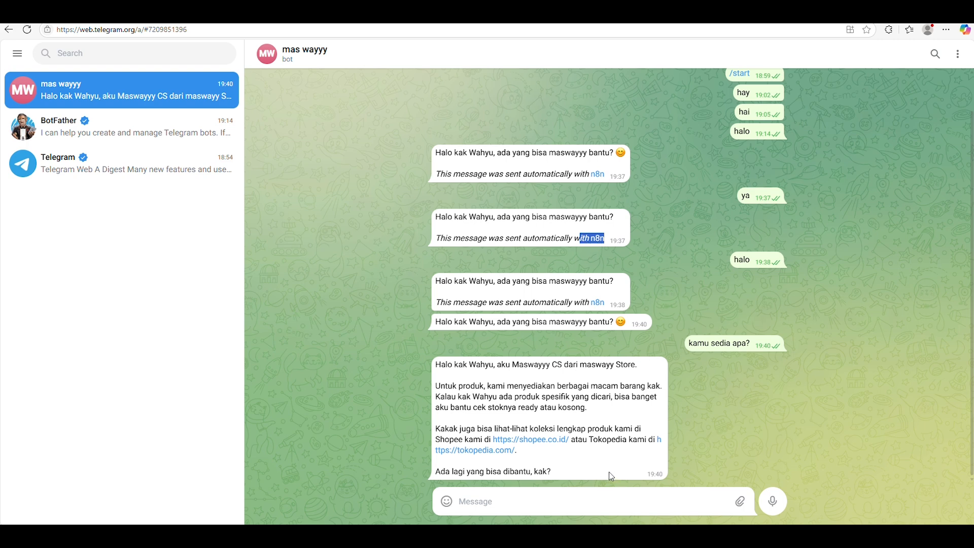
Switch from Telegram Web back to n8n and deactivate the workflow
{"action": "left_click", "coordinate": [436, 367]}
{"action": "key", "text": "alt+Tab"}
{"action": "key", "text": "alt+Tab"}
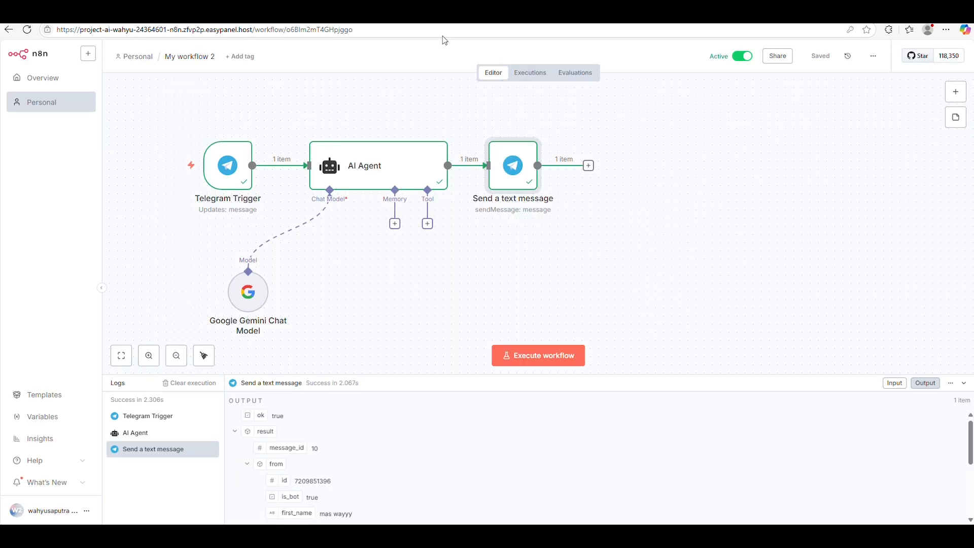
{"action": "left_click", "coordinate": [743, 57]}
Switch to Google Sheets, name the untitled spreadsheet "stok barang" and dismiss the pre-built table suggestions
{"action": "key", "text": "alt+Tab"}
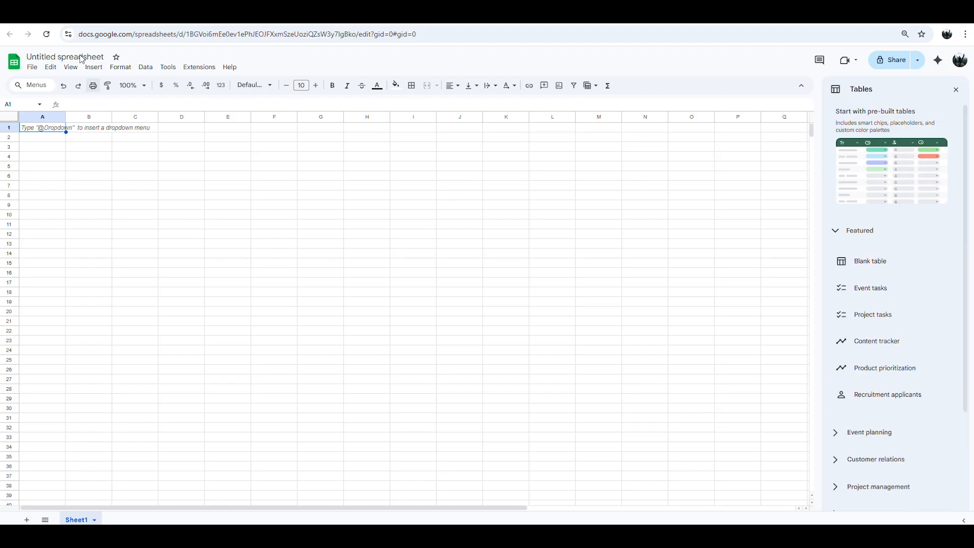
{"action": "left_click", "coordinate": [82, 58]}
{"action": "type", "text": "Stok bara"}
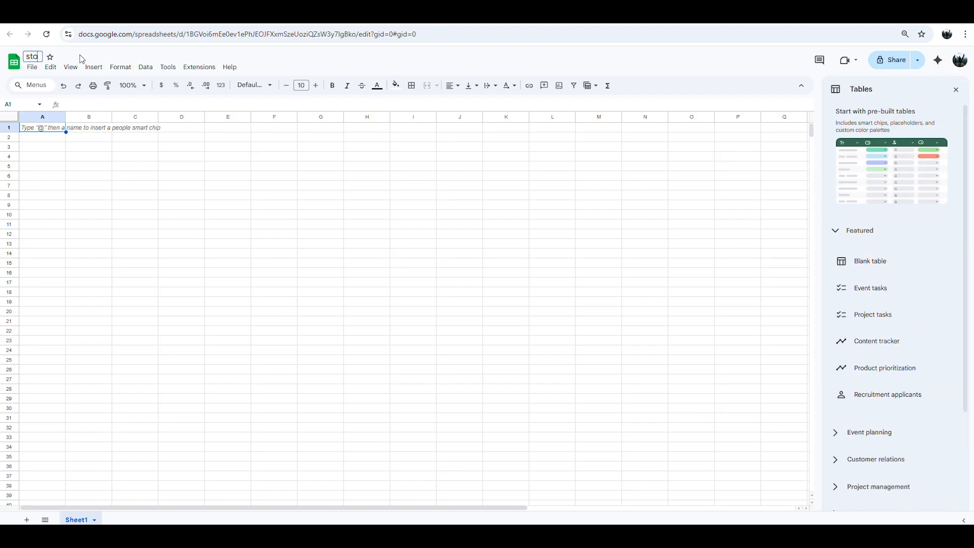
{"action": "type", "text": "ng"}
{"action": "key", "text": "Return"}
{"action": "left_click", "coordinate": [956, 89]}
{"action": "left_click", "coordinate": [553, 234]}
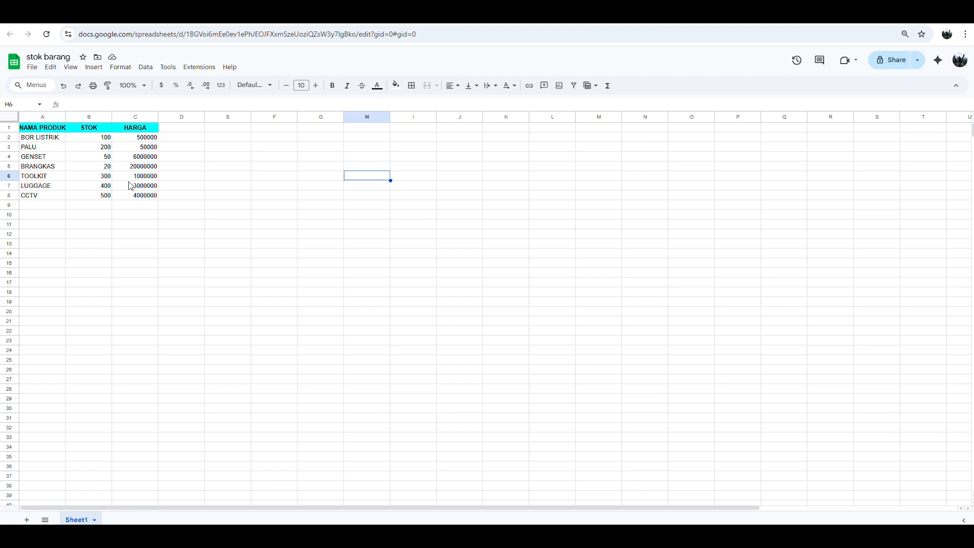
Review the product table with its NAMA PRODUK, STOK and HARGA columns in the stock spreadsheet
{"action": "left_click", "coordinate": [142, 207]}
{"action": "left_click", "coordinate": [172, 235]}
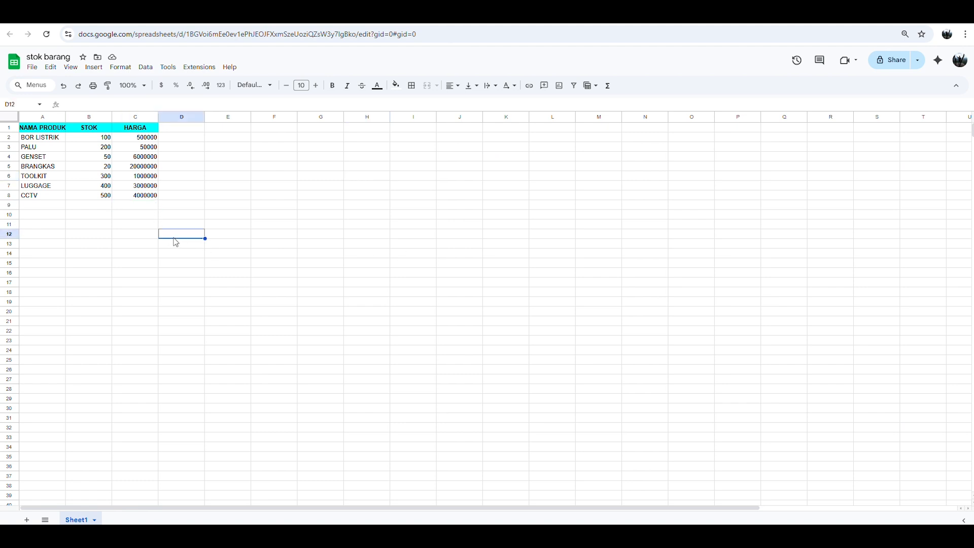
{"action": "left_click", "coordinate": [150, 199]}
{"action": "left_click", "coordinate": [32, 130], "text": "shift"}
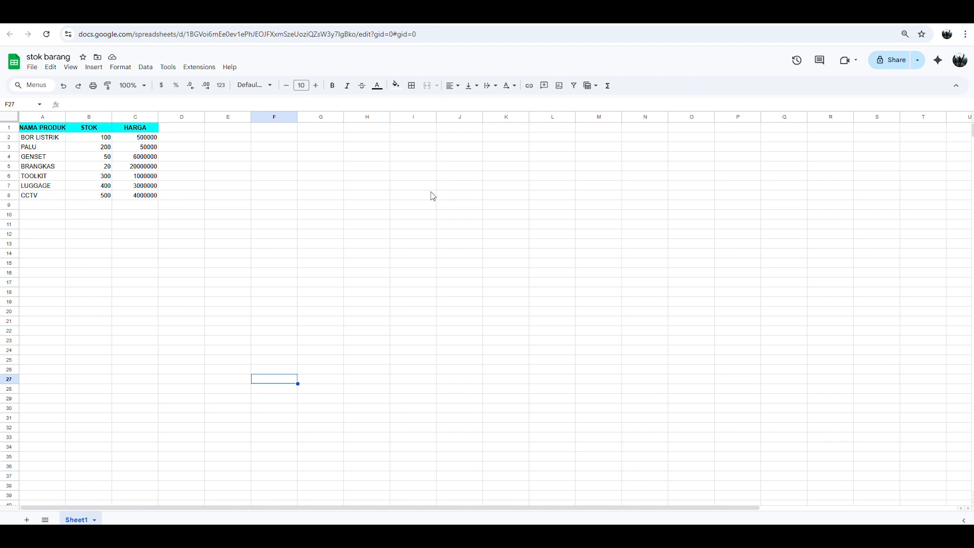
Return to n8n and attach a Google Sheets Tool to the AI Agent's Tool connection
{"action": "key", "text": "super+Tab"}
{"action": "key", "text": "Escape"}
{"action": "key", "text": "alt+Tab"}
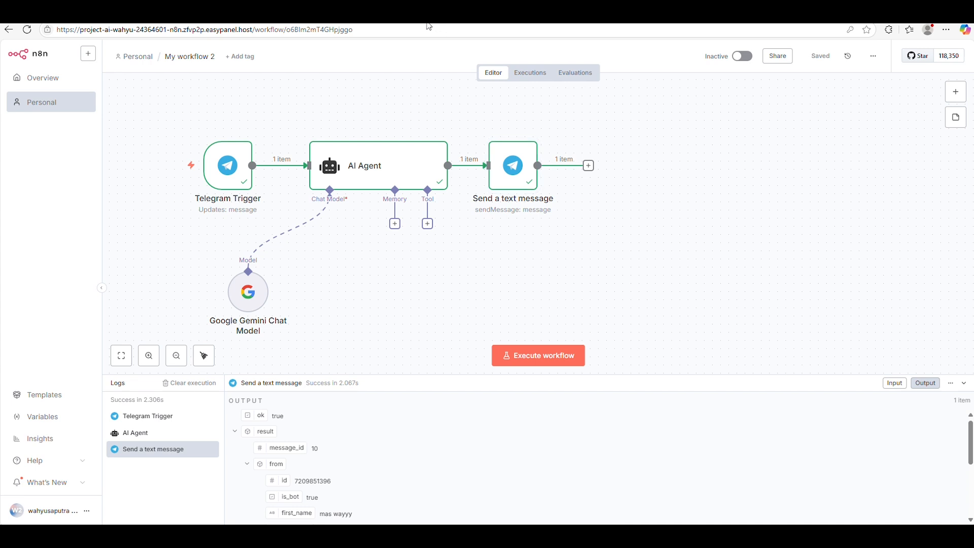
{"action": "left_click", "coordinate": [427, 223]}
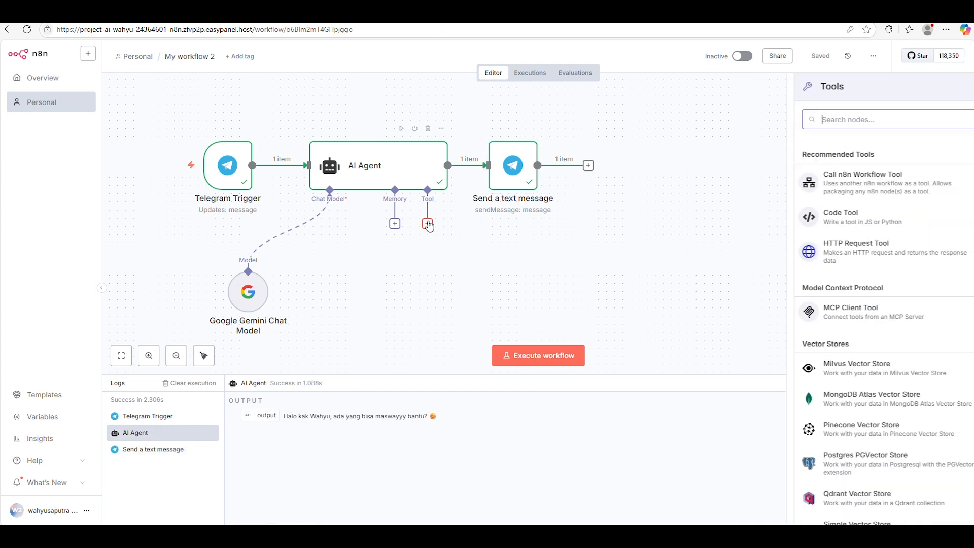
{"action": "type", "text": "SHEET"}
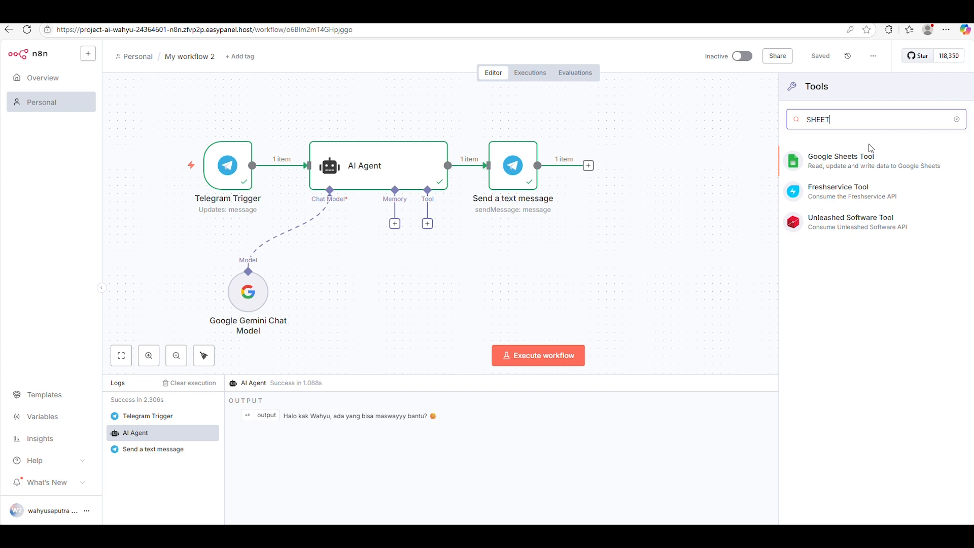
{"action": "left_click", "coordinate": [854, 169]}
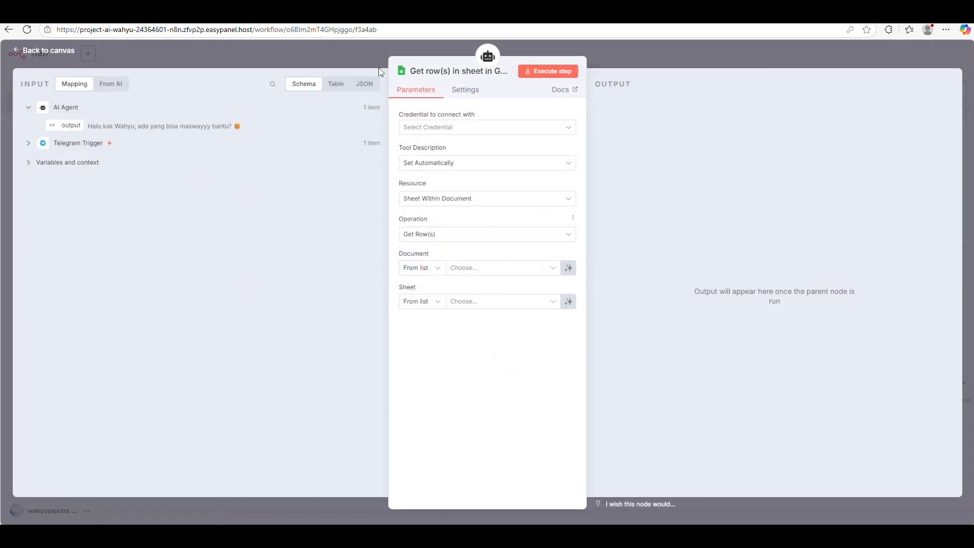
Start a new Google Sheets OAuth2 credential for the Get row(s) in sheet tool and examine its required fields
{"action": "left_click", "coordinate": [461, 129]}
{"action": "left_click", "coordinate": [455, 154]}
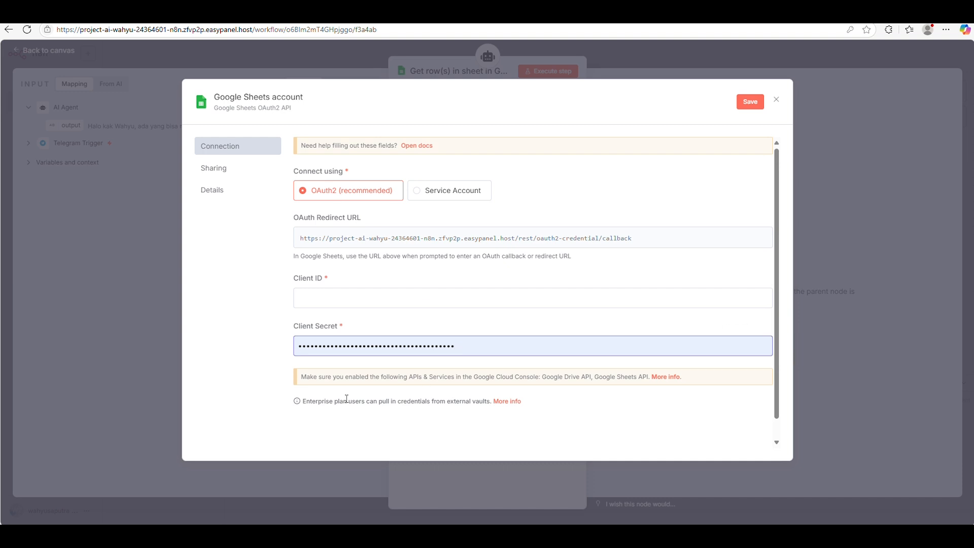
{"action": "scroll", "coordinate": [385, 143], "scroll_direction": "down", "scroll_amount": 1}
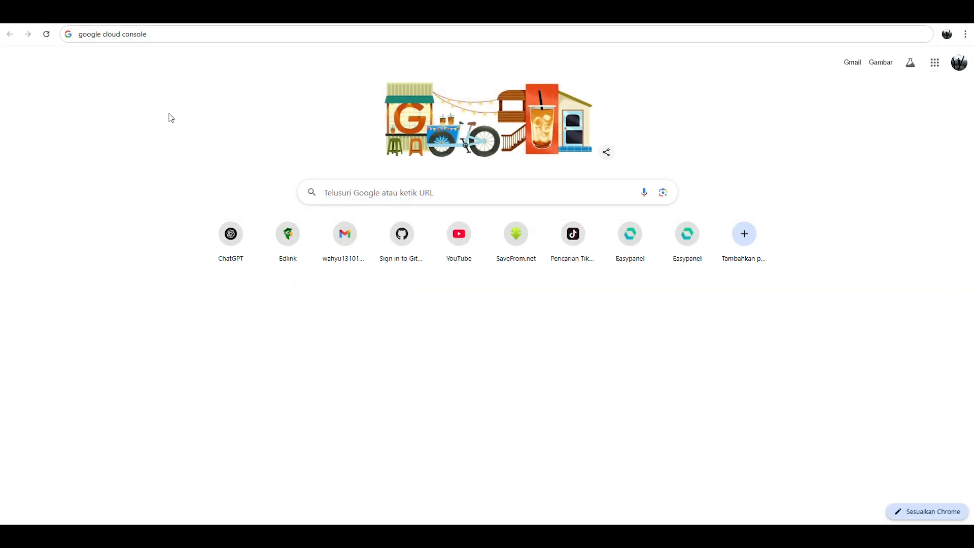
Search Google for "google cloud console" and open the Google Cloud console site
{"action": "left_click", "coordinate": [152, 35]}
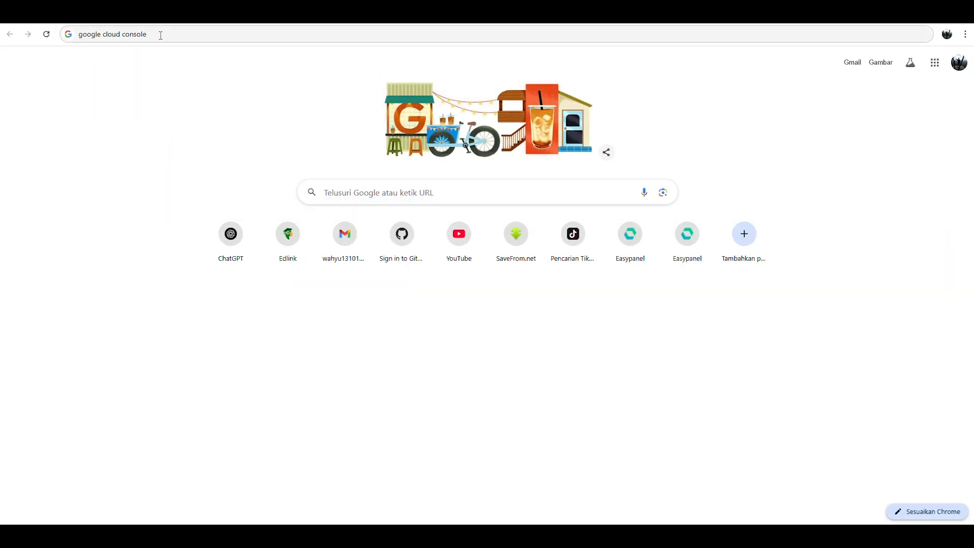
{"action": "key", "text": "Return"}
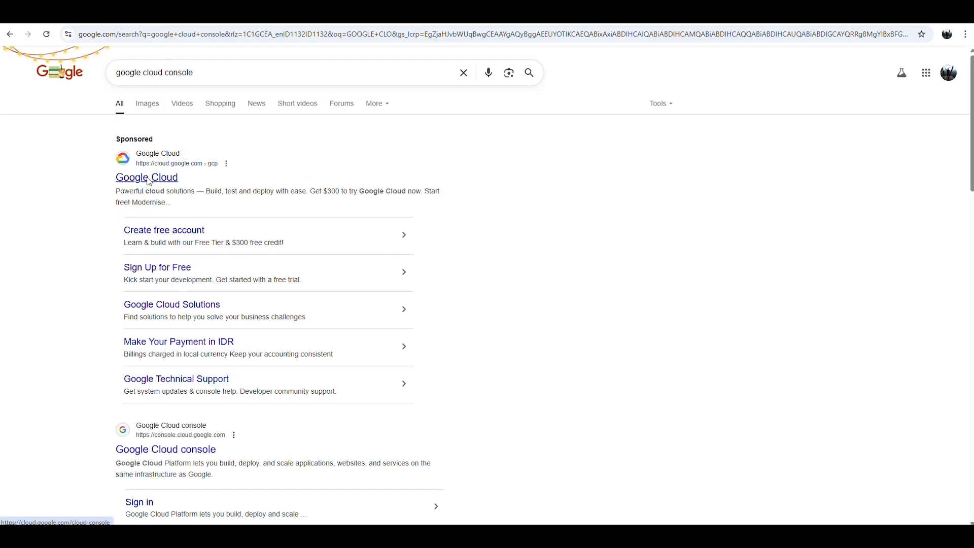
{"action": "left_click", "coordinate": [149, 178]}
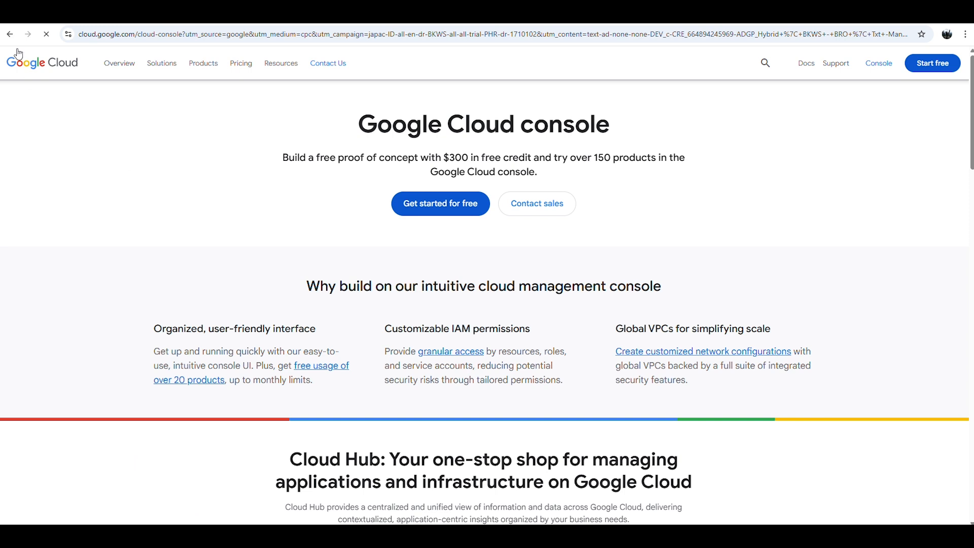
{"action": "left_click", "coordinate": [10, 34]}
{"action": "scroll", "coordinate": [181, 469], "scroll_direction": "down", "scroll_amount": 1}
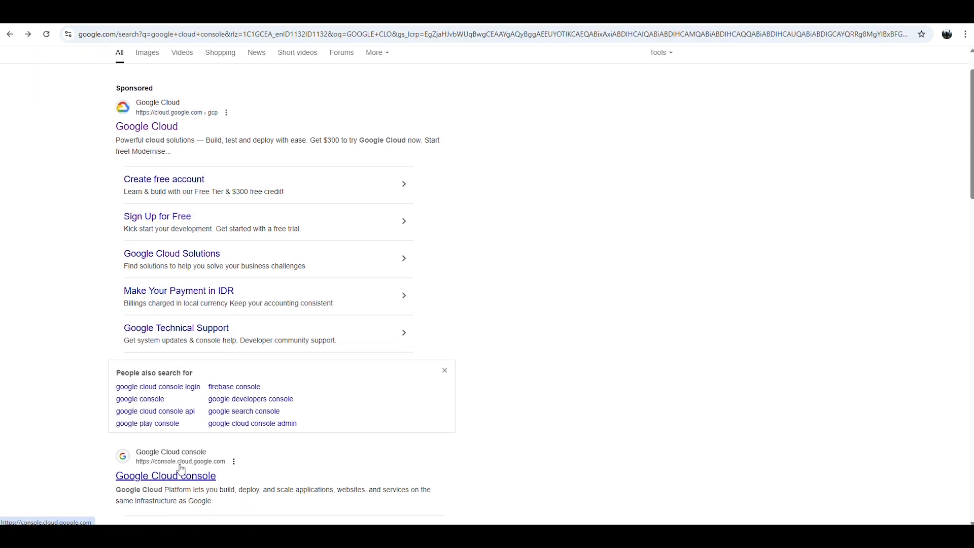
{"action": "left_click", "coordinate": [188, 476]}
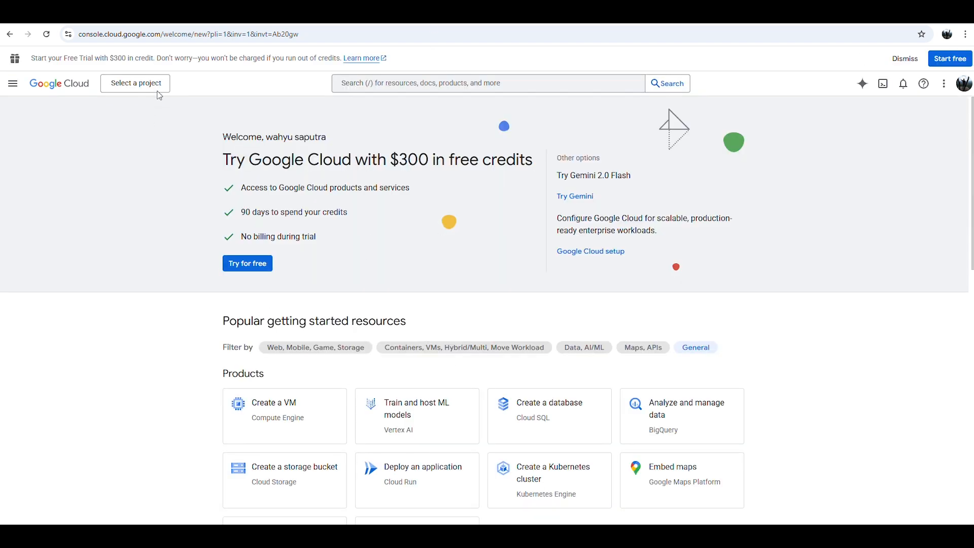
Create a Google Cloud project named BOT ADMIN CS without an organization and select it as the current project
{"action": "left_click", "coordinate": [156, 86]}
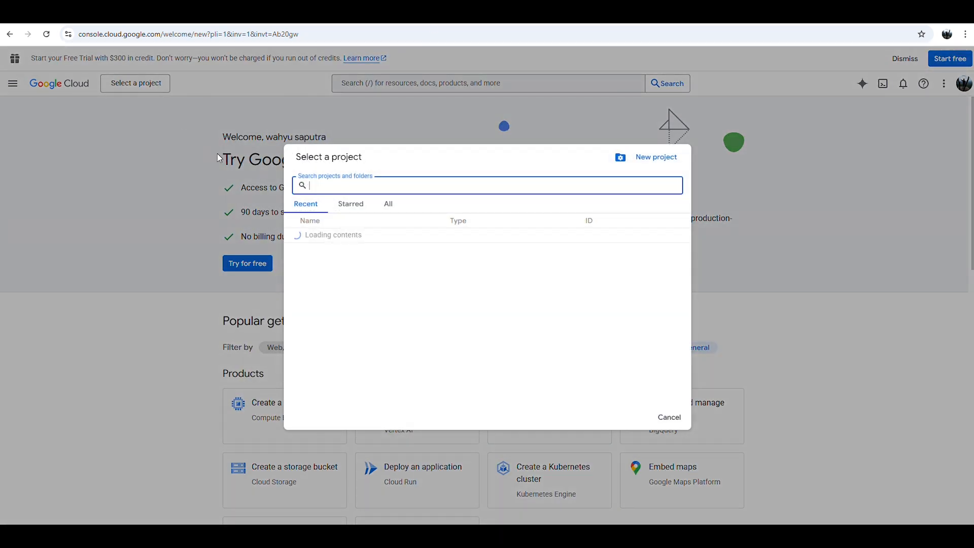
{"action": "left_click", "coordinate": [654, 159]}
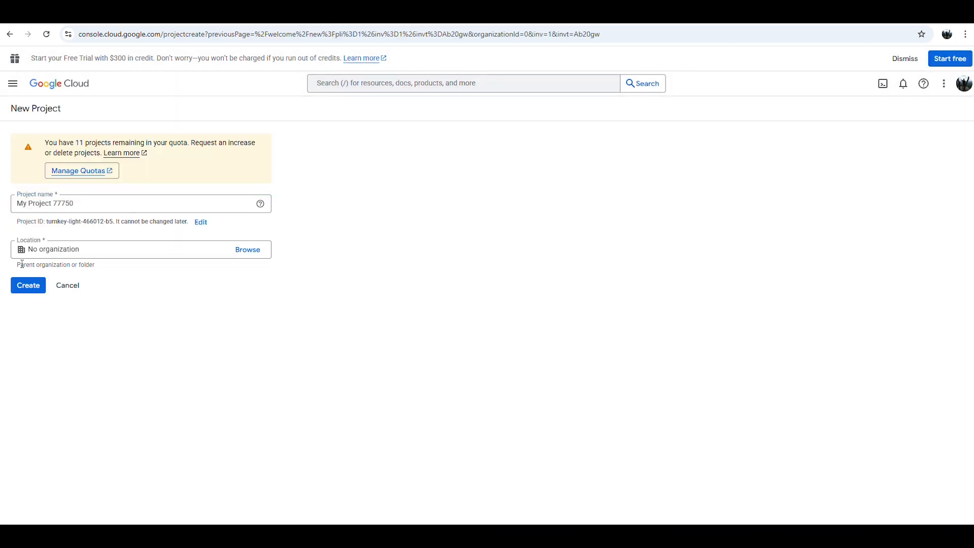
{"action": "left_click", "coordinate": [70, 207]}
{"action": "type", "text": "B"}
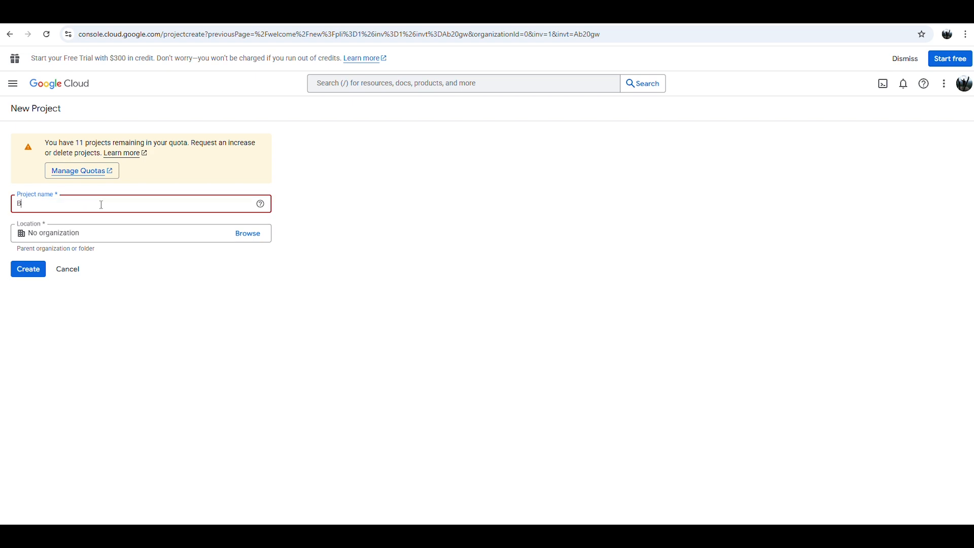
{"action": "type", "text": "OT "}
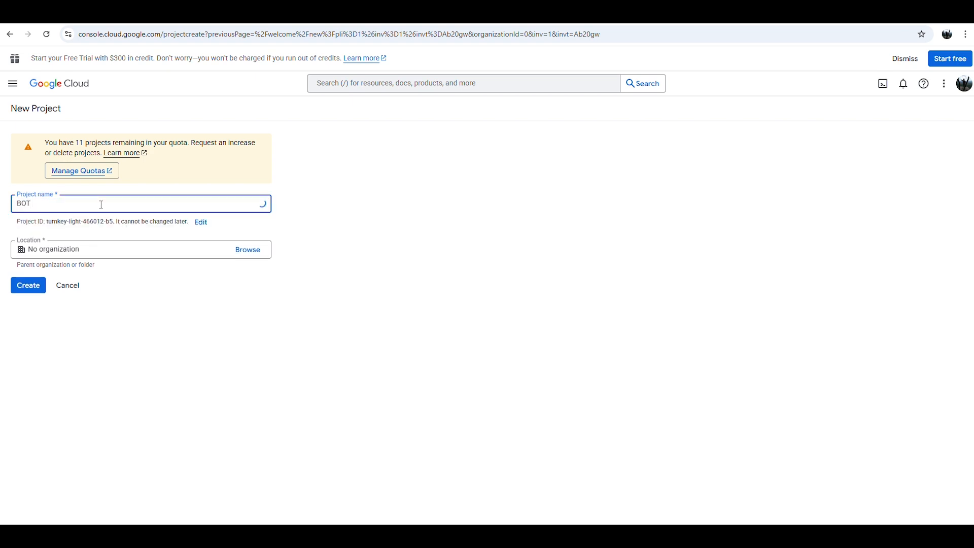
{"action": "type", "text": "ADMIN CS"}
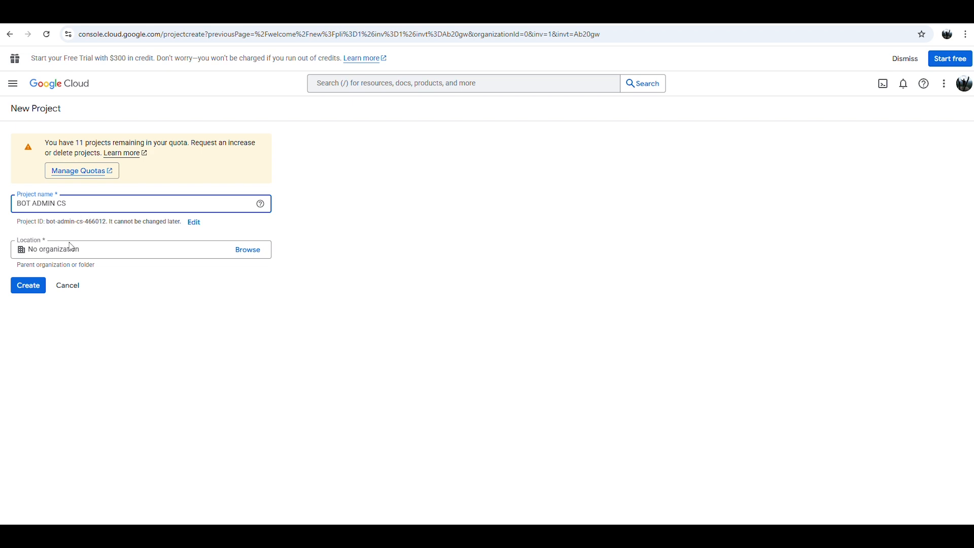
{"action": "left_click", "coordinate": [29, 291]}
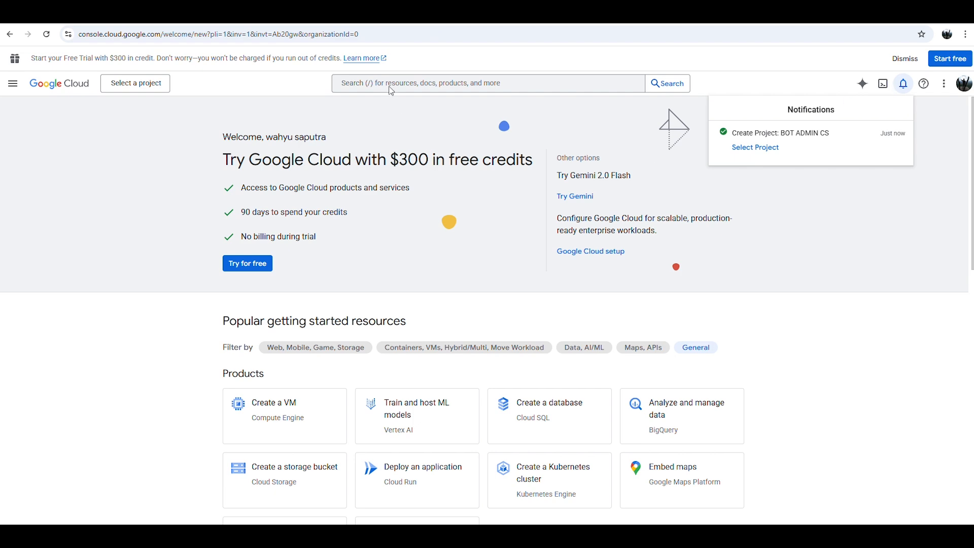
{"action": "left_click", "coordinate": [139, 86]}
{"action": "left_click", "coordinate": [338, 236]}
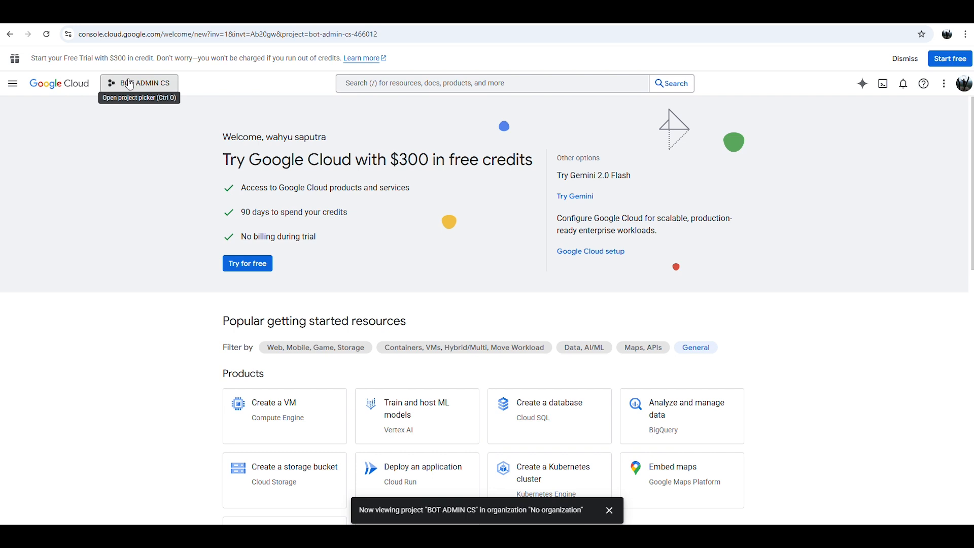
Find the Google Sheets API and enable it for the BOT ADMIN CS project
{"action": "left_click", "coordinate": [397, 85]}
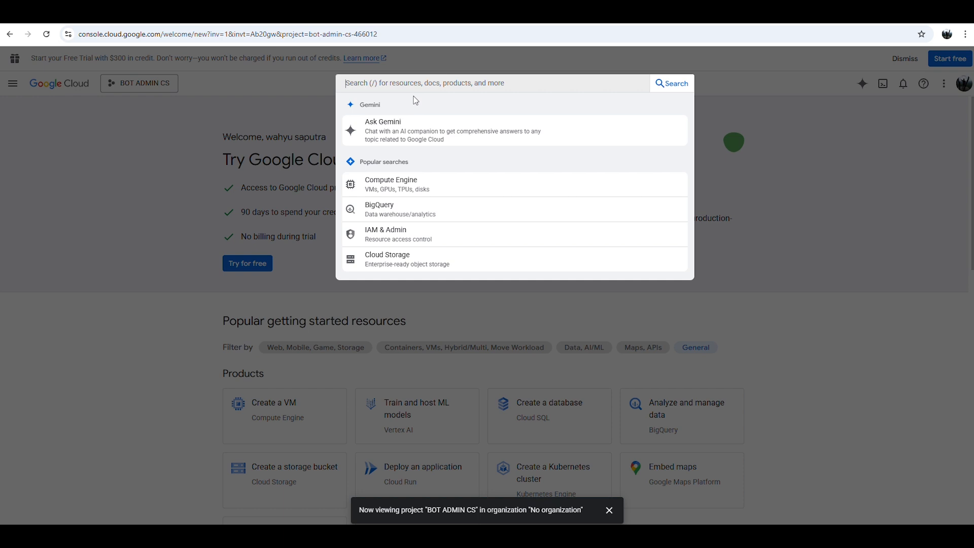
{"action": "type", "text": "SHEE"}
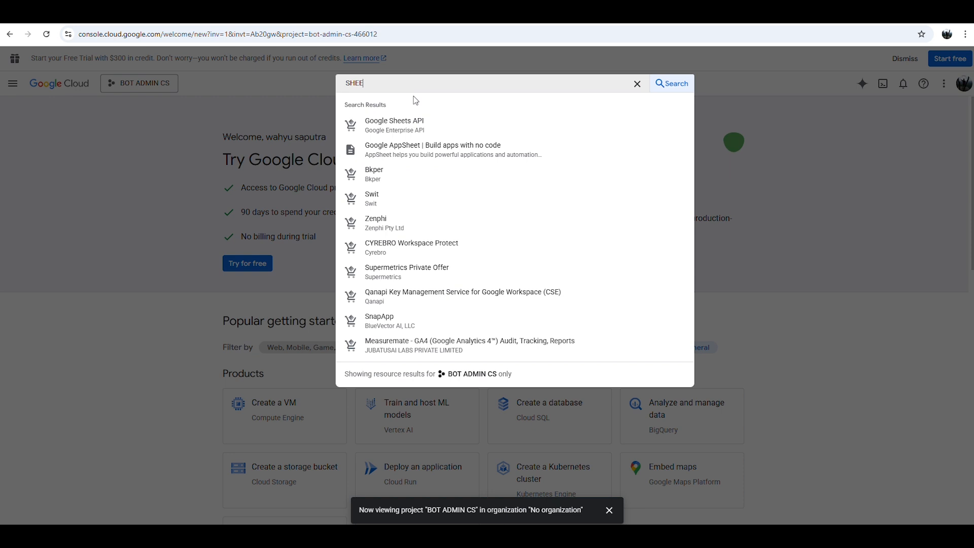
{"action": "left_click", "coordinate": [412, 126]}
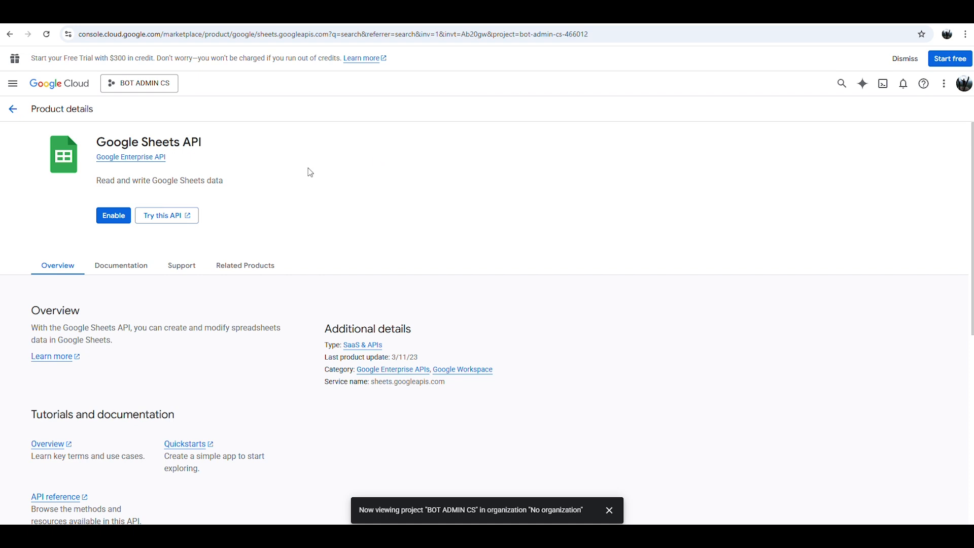
{"action": "left_click", "coordinate": [117, 223]}
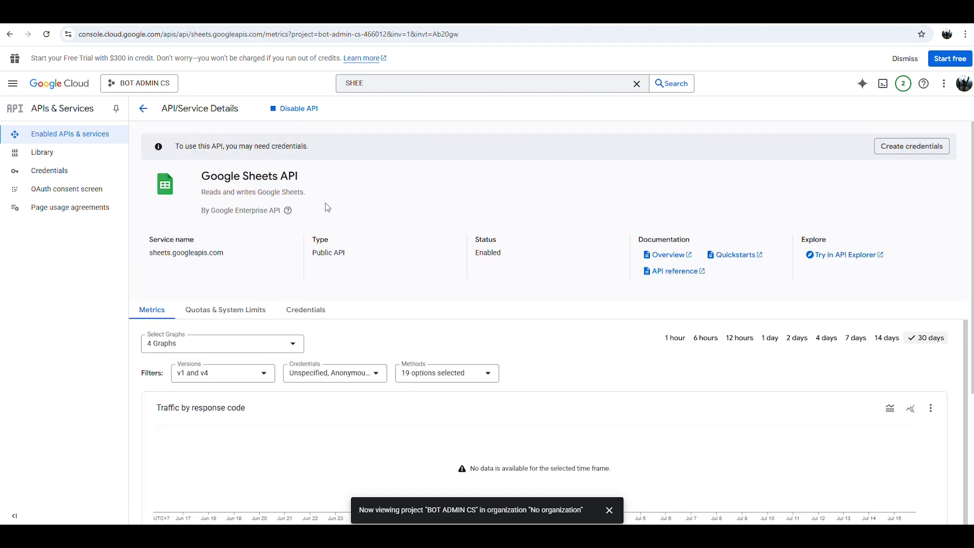
Find the Google Drive API and enable it for the BOT ADMIN CS project
{"action": "left_click", "coordinate": [144, 110]}
{"action": "left_click", "coordinate": [368, 84]}
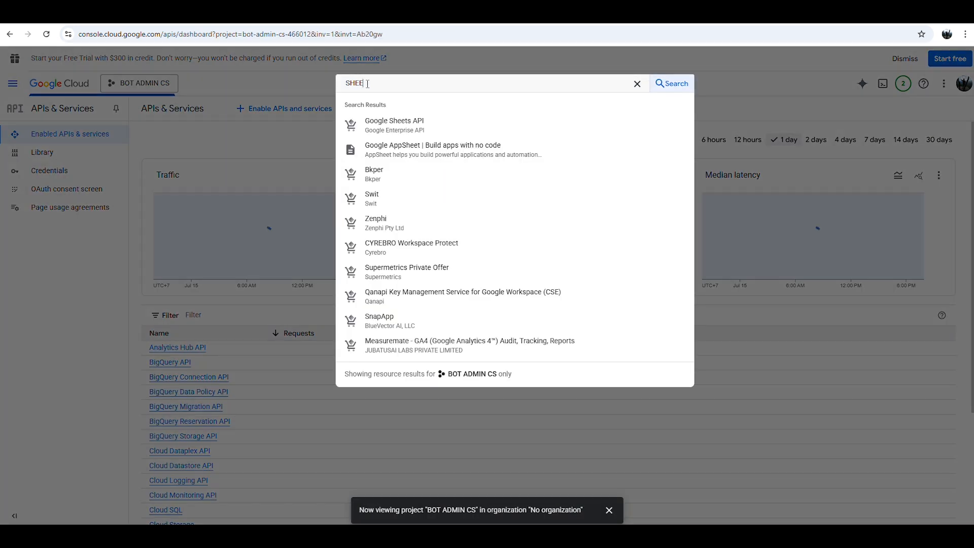
{"action": "left_click_drag", "start_coordinate": [367, 84], "coordinate": [324, 86]}
{"action": "type", "text": "DR"}
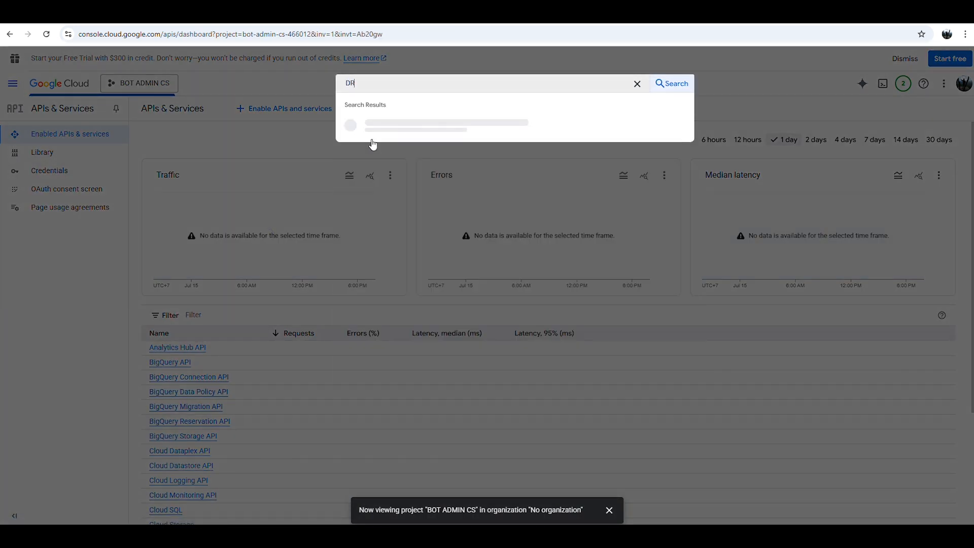
{"action": "type", "text": "IVE"}
{"action": "left_click", "coordinate": [401, 123]}
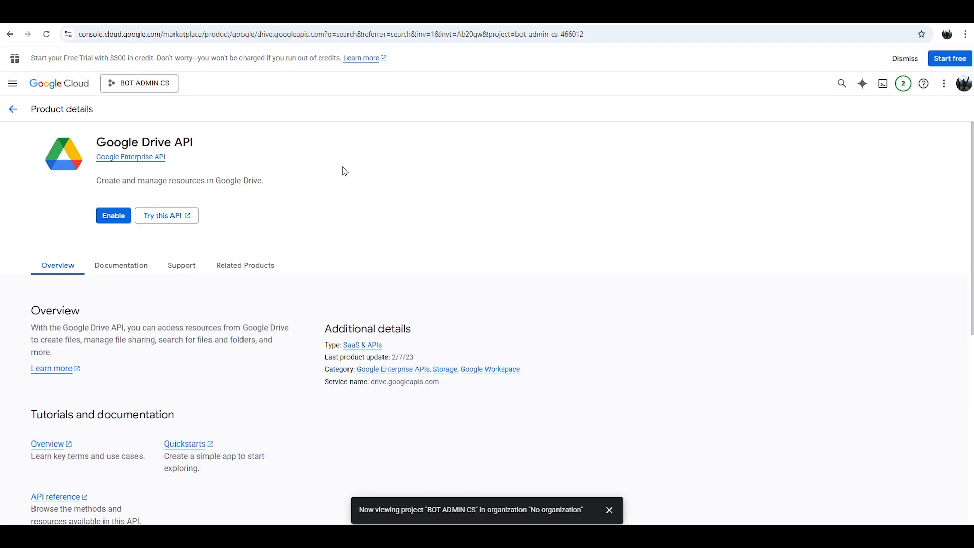
{"action": "left_click", "coordinate": [115, 217]}
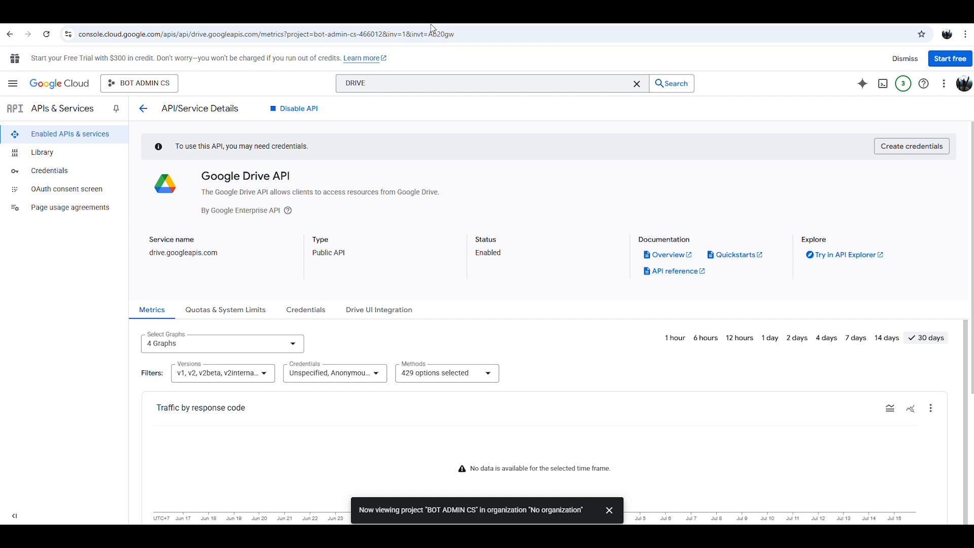
Start creating an OAuth client ID among the BOT ADMIN CS project's credentials
{"action": "left_click", "coordinate": [47, 172]}
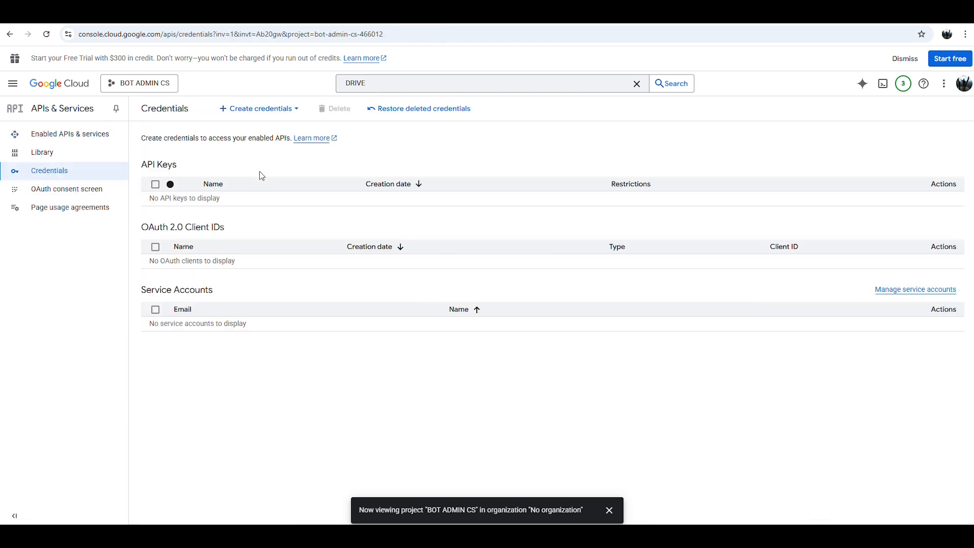
{"action": "left_click", "coordinate": [265, 110]}
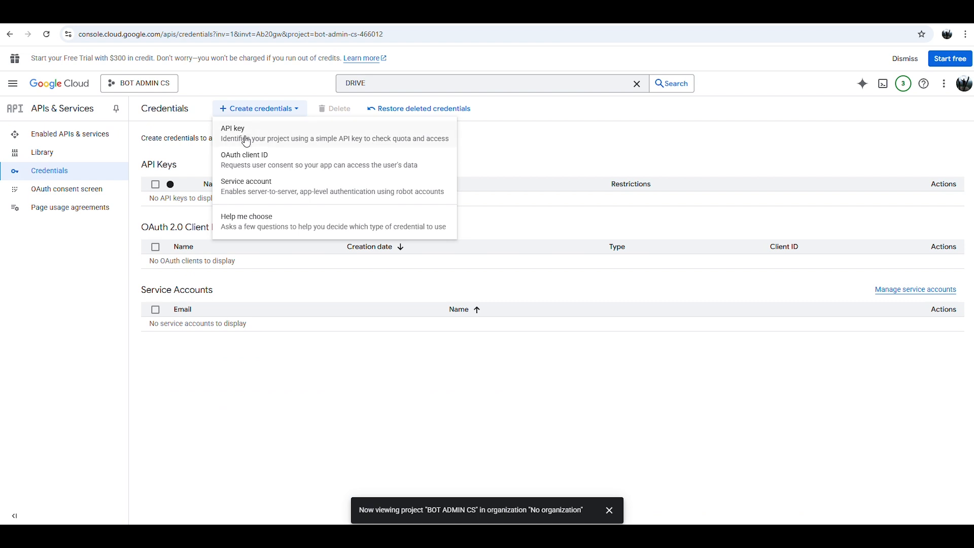
{"action": "left_click", "coordinate": [256, 163]}
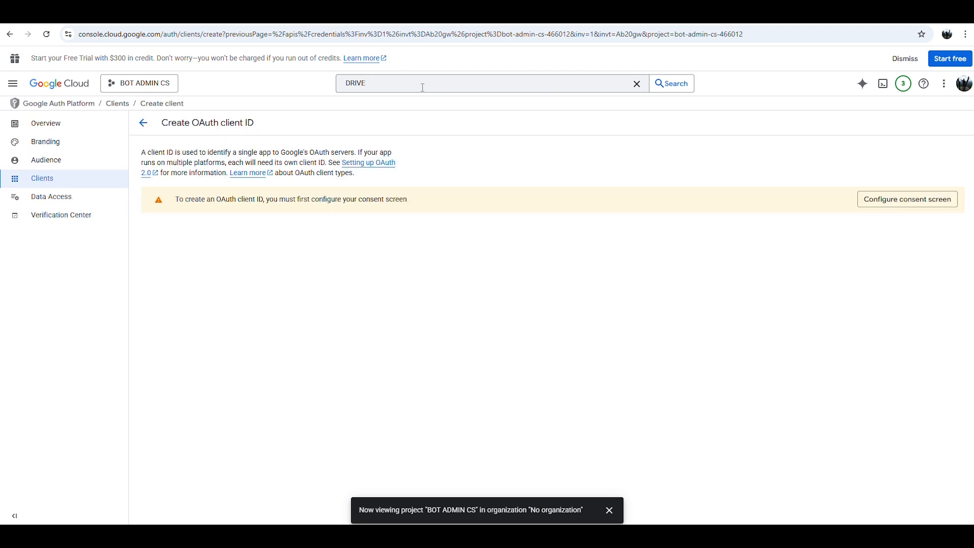
Start configuring the OAuth consent screen with the app name "maswayyy chat bot AI" and the account's own address as user support email
{"action": "left_click", "coordinate": [887, 202]}
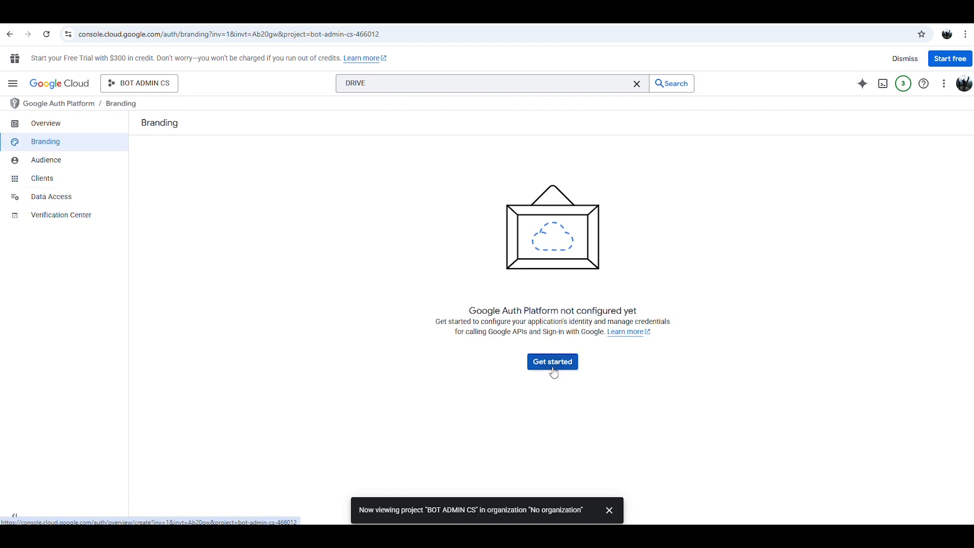
{"action": "left_click", "coordinate": [553, 365]}
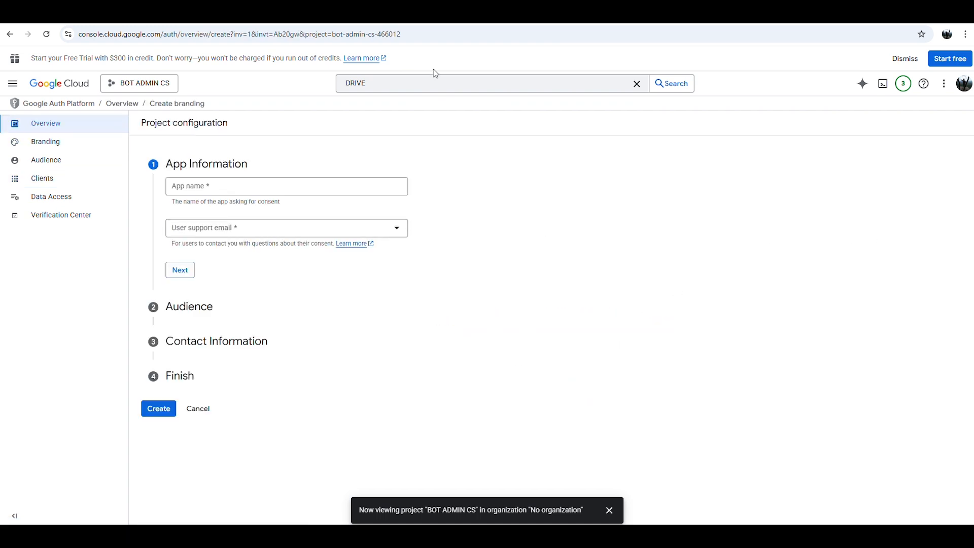
{"action": "left_click", "coordinate": [219, 183]}
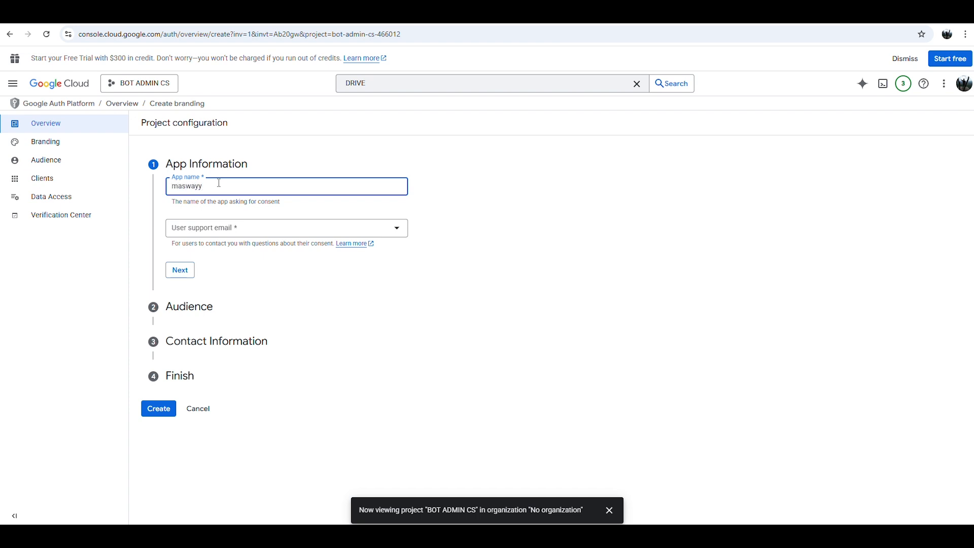
{"action": "type", "text": "y chat bot AI"}
{"action": "left_click", "coordinate": [248, 233]}
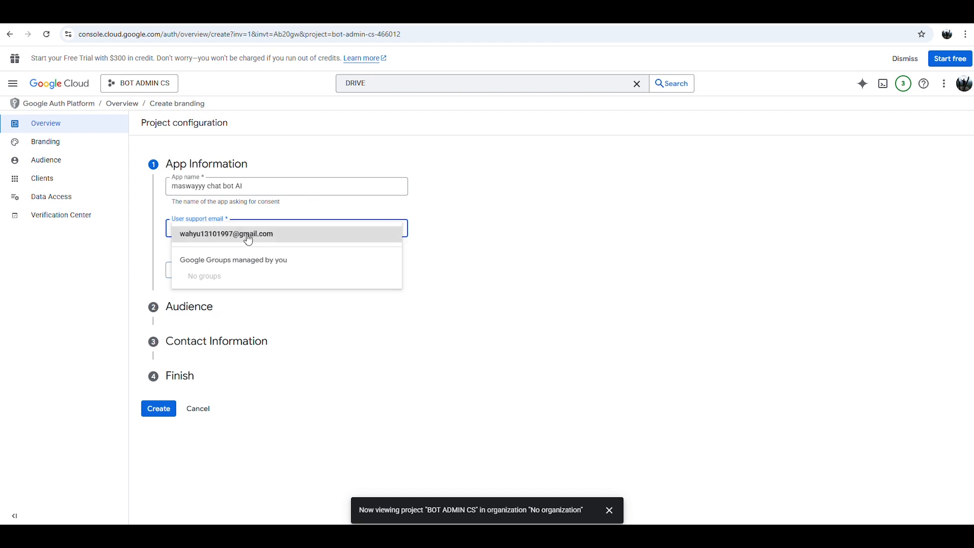
{"action": "left_click", "coordinate": [248, 236]}
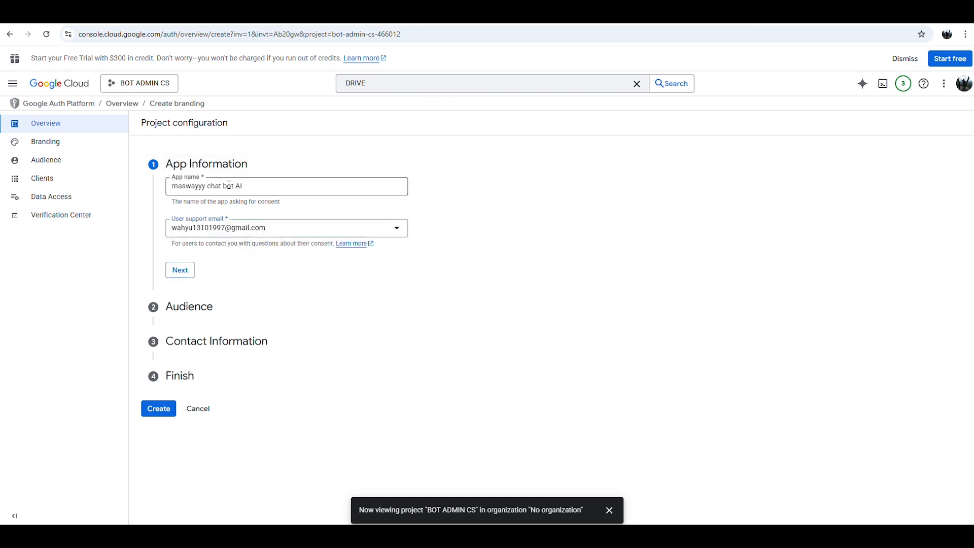
{"action": "left_click_drag", "start_coordinate": [224, 186], "coordinate": [234, 186]}
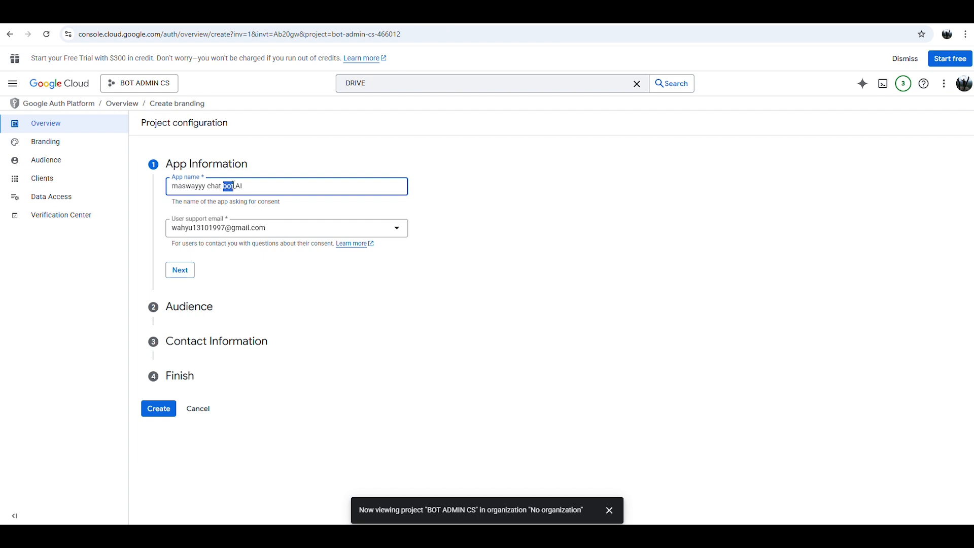
{"action": "left_click", "coordinate": [180, 278]}
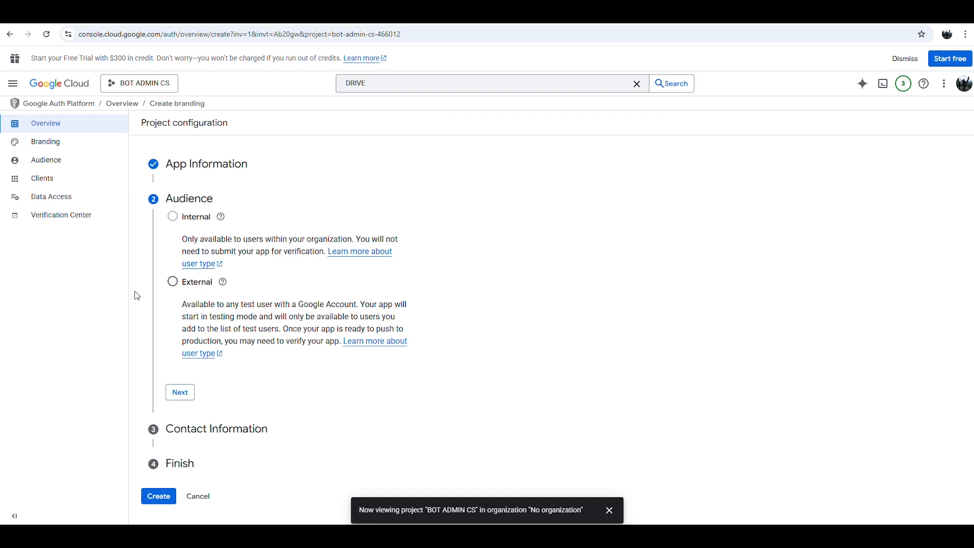
Set the audience to External, fill in the contact email, agree to the user data policy and create the OAuth configuration
{"action": "left_click", "coordinate": [172, 282]}
{"action": "left_click", "coordinate": [185, 398]}
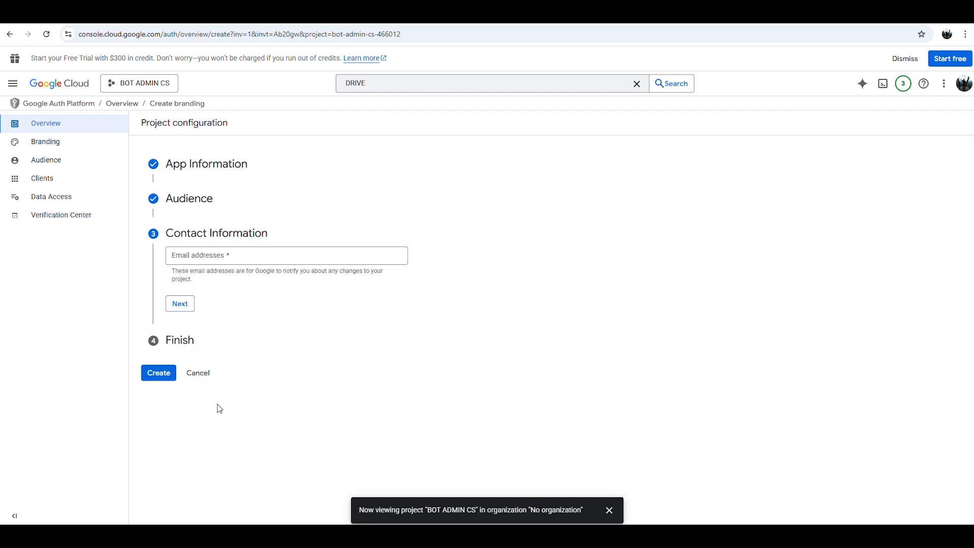
{"action": "left_click", "coordinate": [256, 258]}
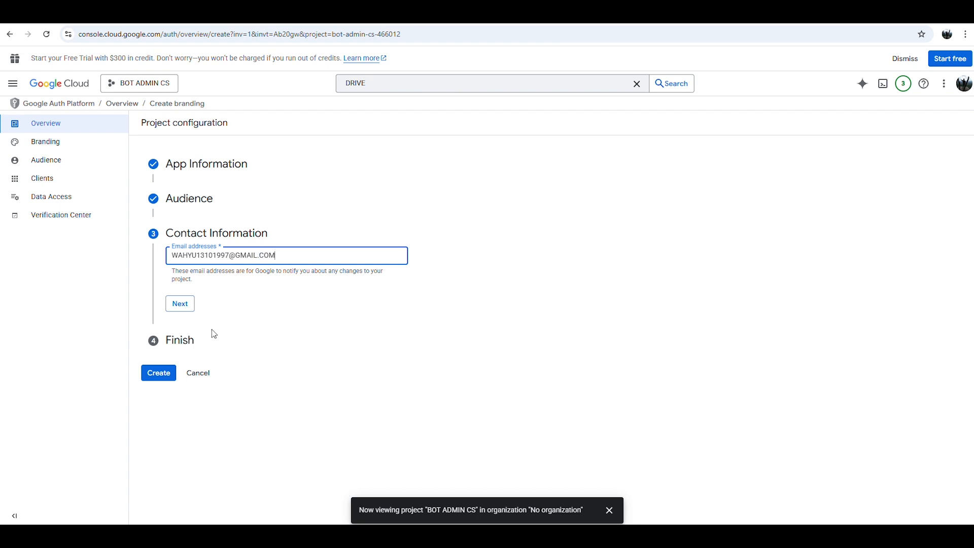
{"action": "left_click", "coordinate": [186, 304]}
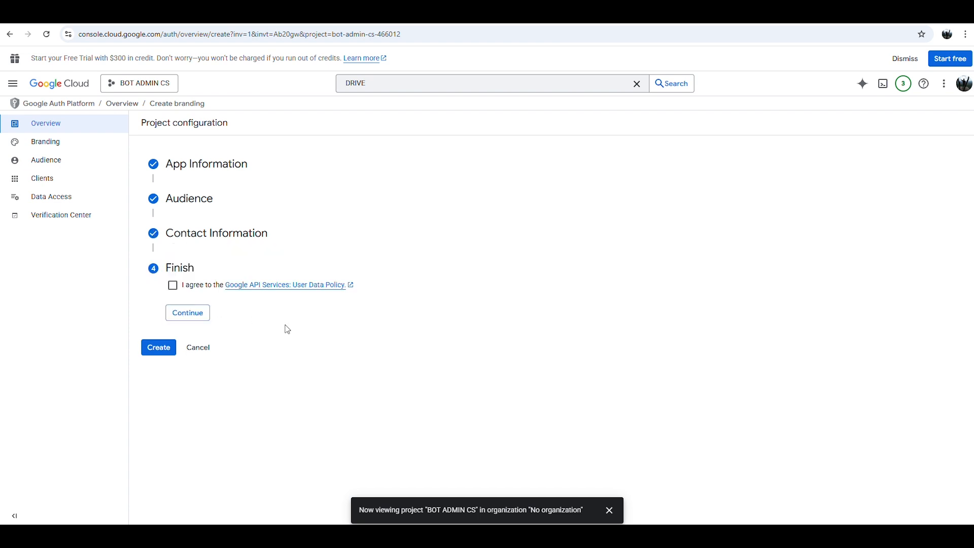
{"action": "left_click", "coordinate": [173, 285]}
{"action": "left_click", "coordinate": [187, 313]}
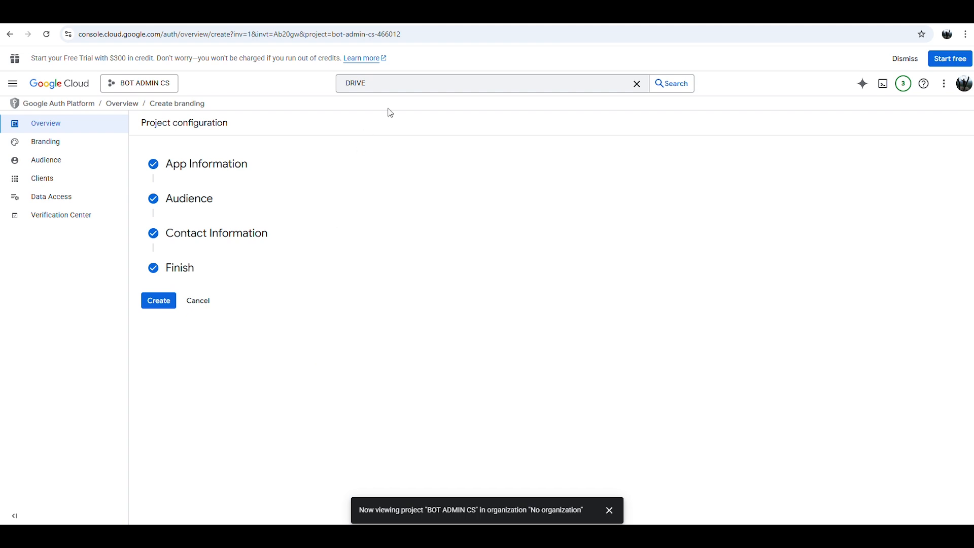
{"action": "left_click", "coordinate": [158, 303]}
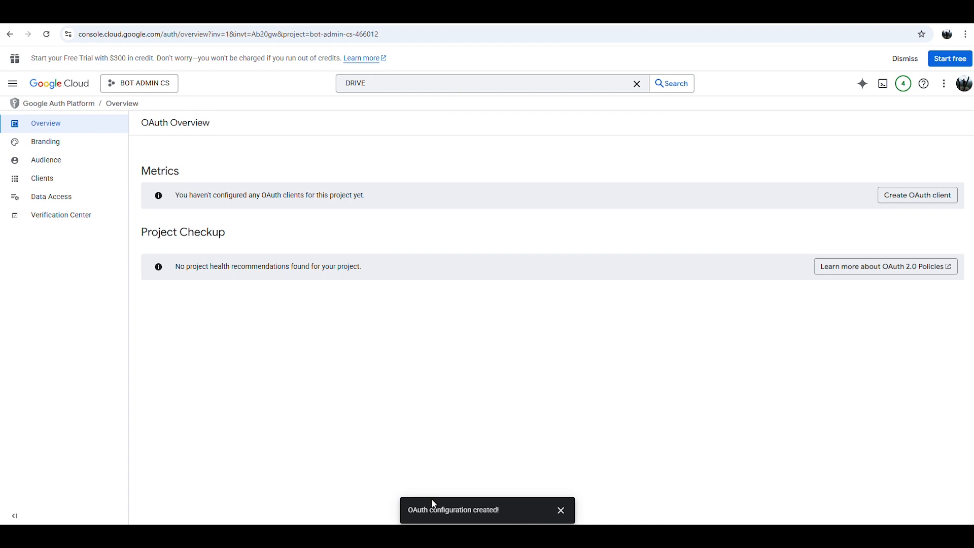
{"action": "left_click_drag", "start_coordinate": [498, 507], "coordinate": [414, 509]}
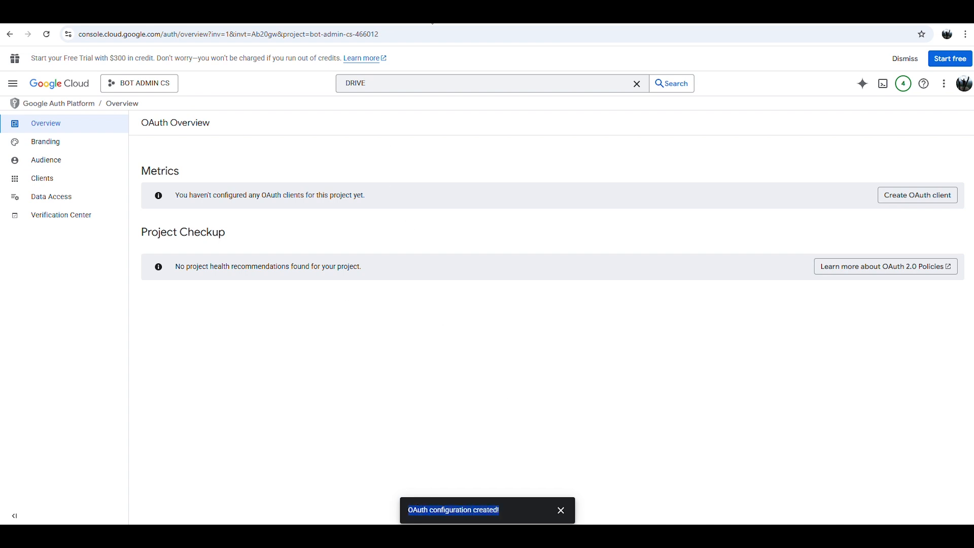
Start a new OAuth client of type Web application and name it "BOT Amin cs"
{"action": "left_click", "coordinate": [44, 178]}
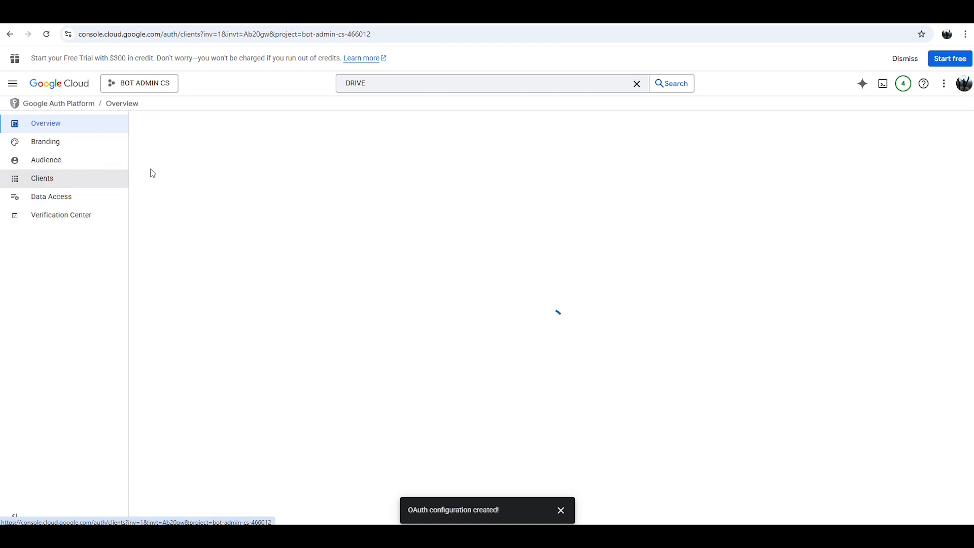
{"action": "left_click", "coordinate": [223, 122]}
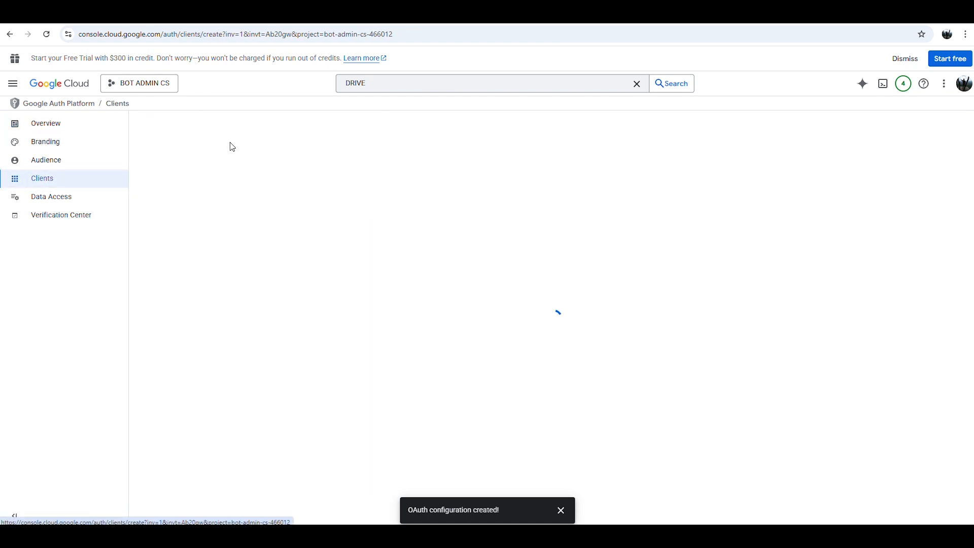
{"action": "left_click", "coordinate": [205, 199]}
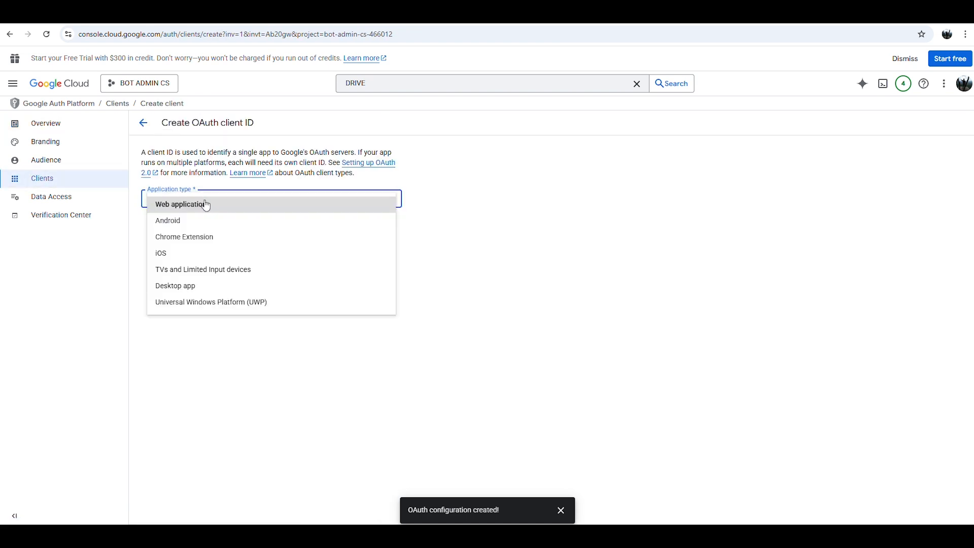
{"action": "left_click", "coordinate": [184, 205]}
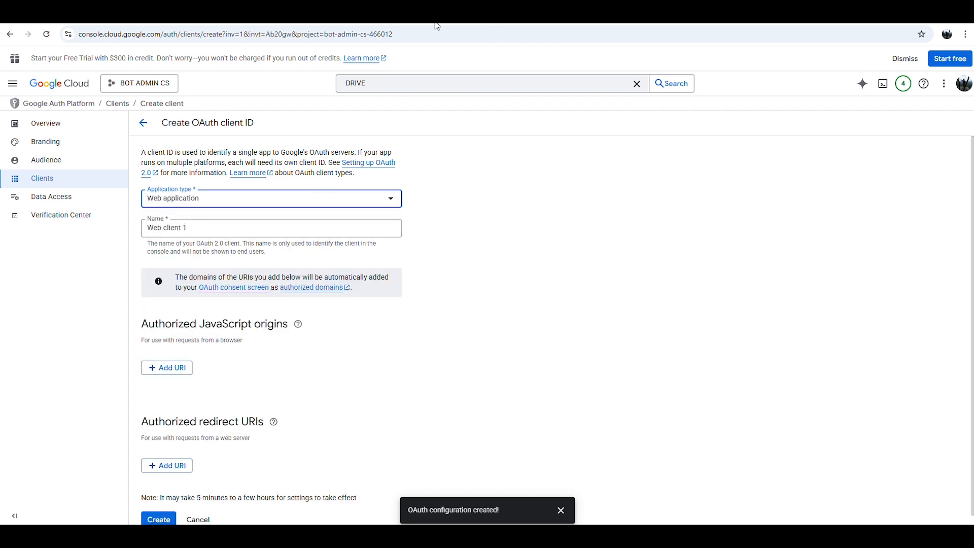
{"action": "triple_click", "coordinate": [202, 228]}
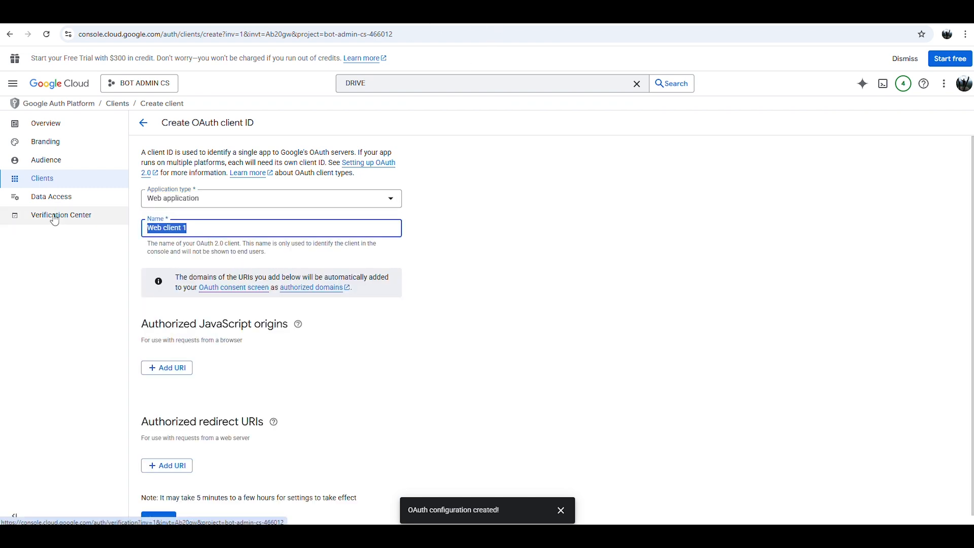
{"action": "type", "text": "BOT Amin cs"}
{"action": "scroll", "coordinate": [350, 334], "scroll_direction": "down", "scroll_amount": 1}
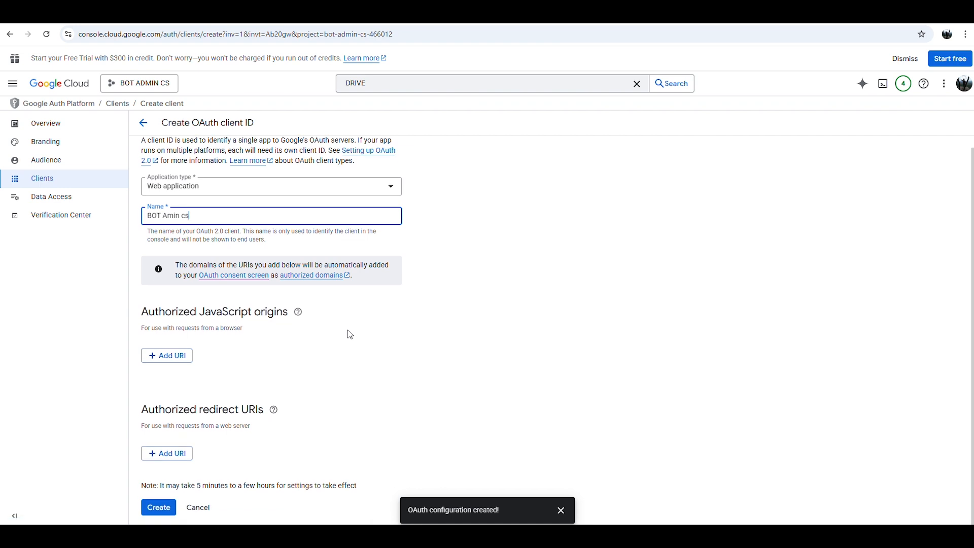
{"action": "left_click", "coordinate": [428, 23]}
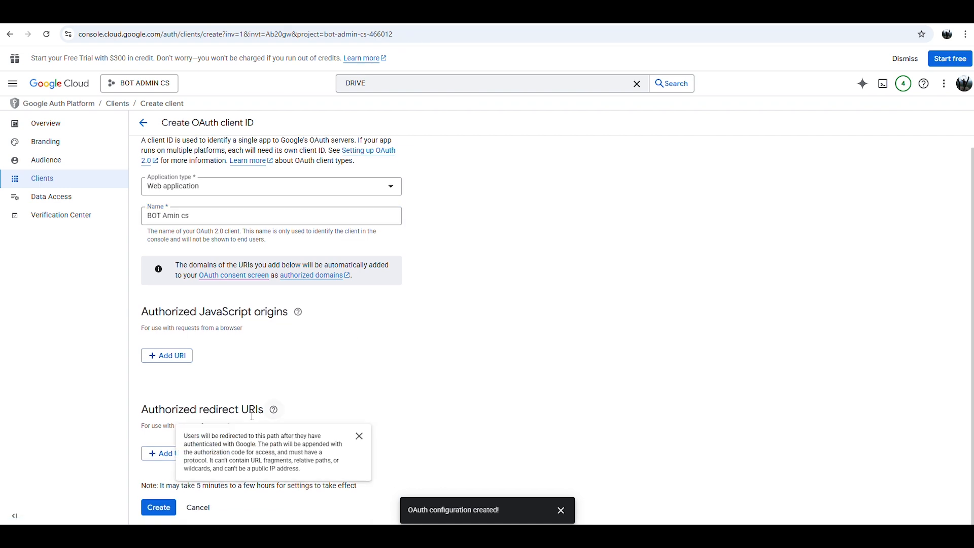
Add the OAuth redirect URL from n8n's Google Sheets credential as an authorized redirect URI and create the client
{"action": "left_click", "coordinate": [169, 456]}
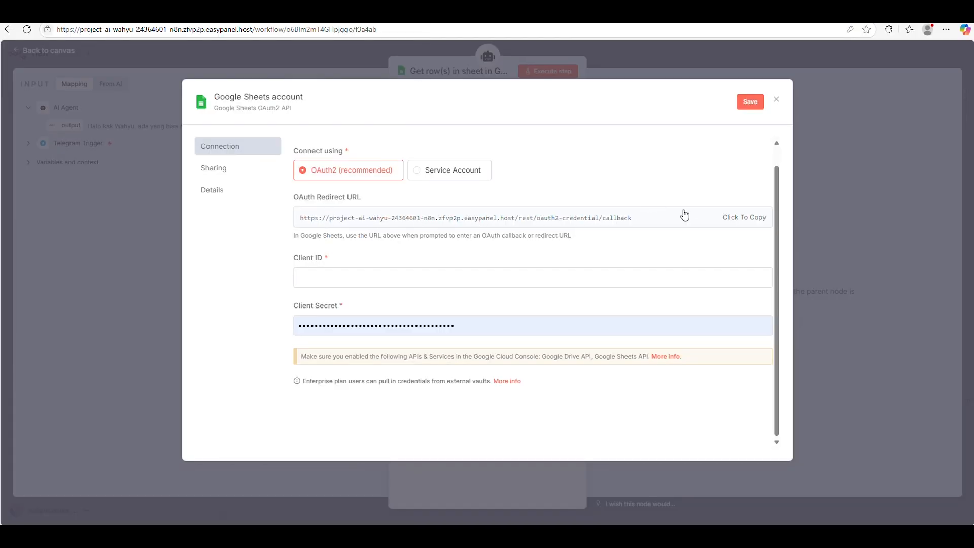
{"action": "left_click", "coordinate": [734, 221]}
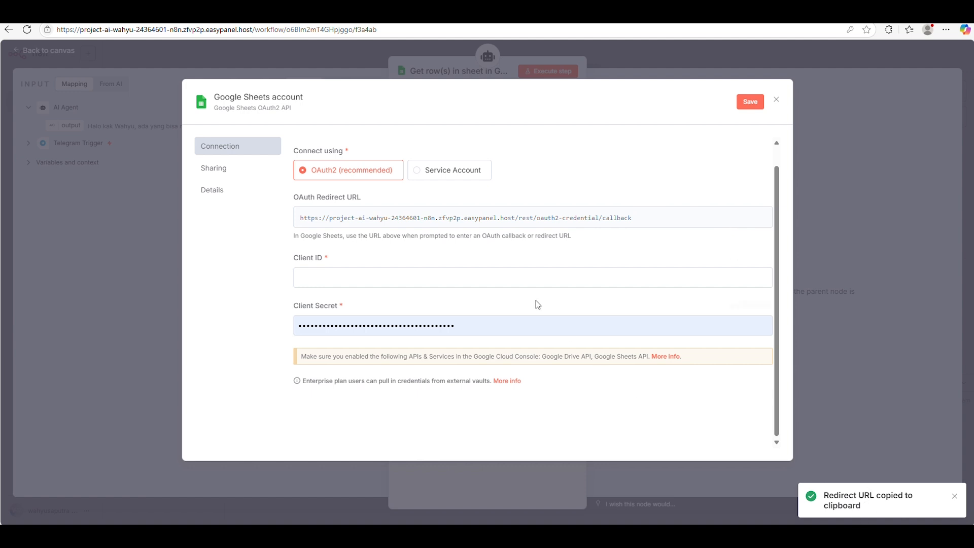
{"action": "key", "text": "alt+Tab"}
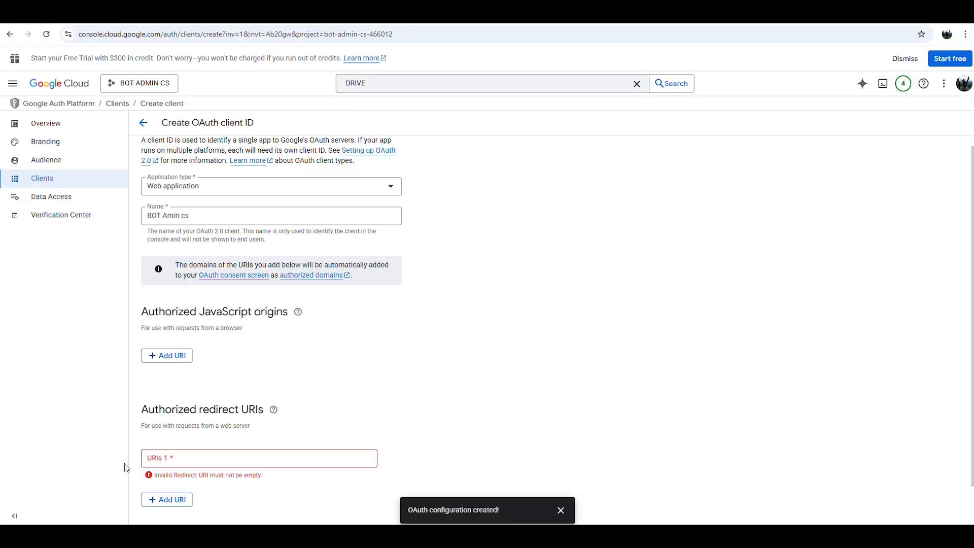
{"action": "left_click", "coordinate": [193, 458]}
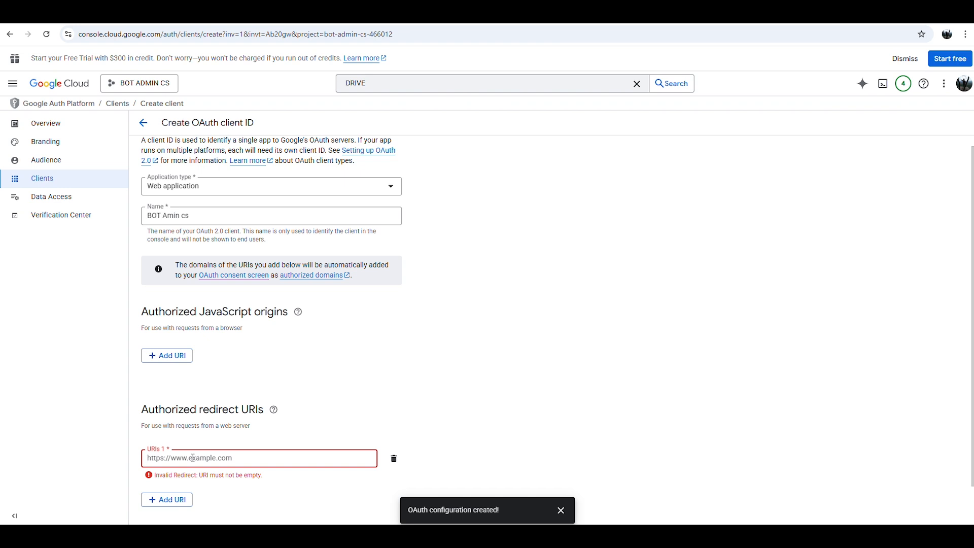
{"action": "key", "text": "ctrl+v"}
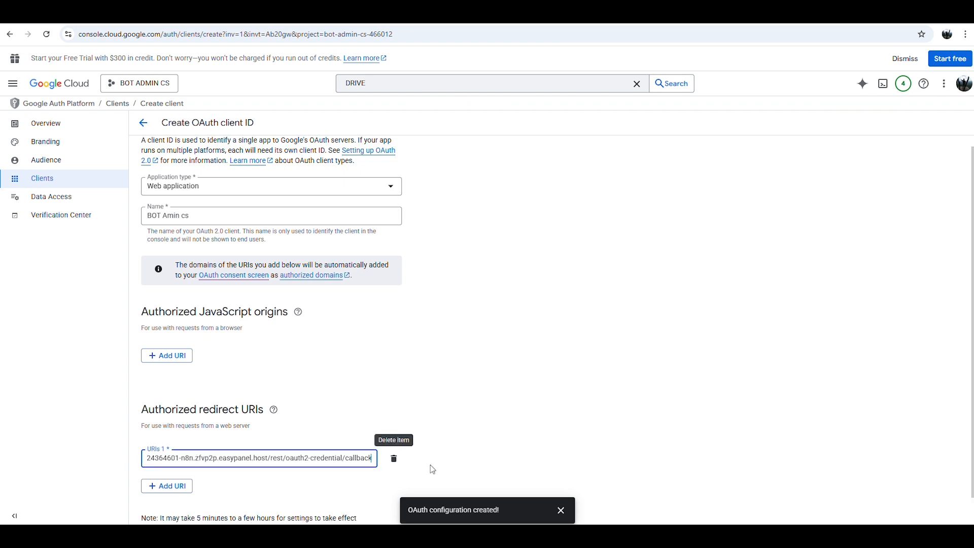
{"action": "scroll", "coordinate": [319, 395], "scroll_direction": "down", "scroll_amount": 1}
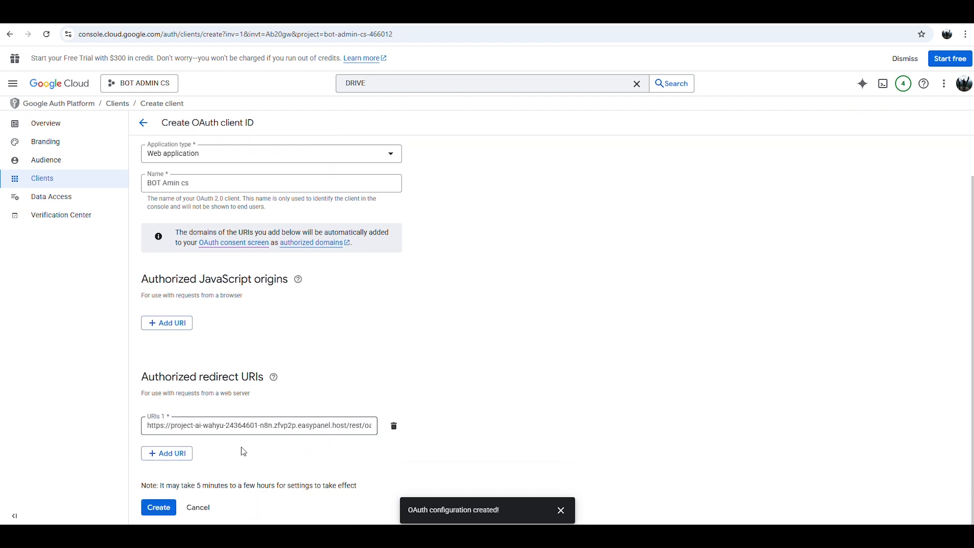
{"action": "left_click", "coordinate": [161, 509]}
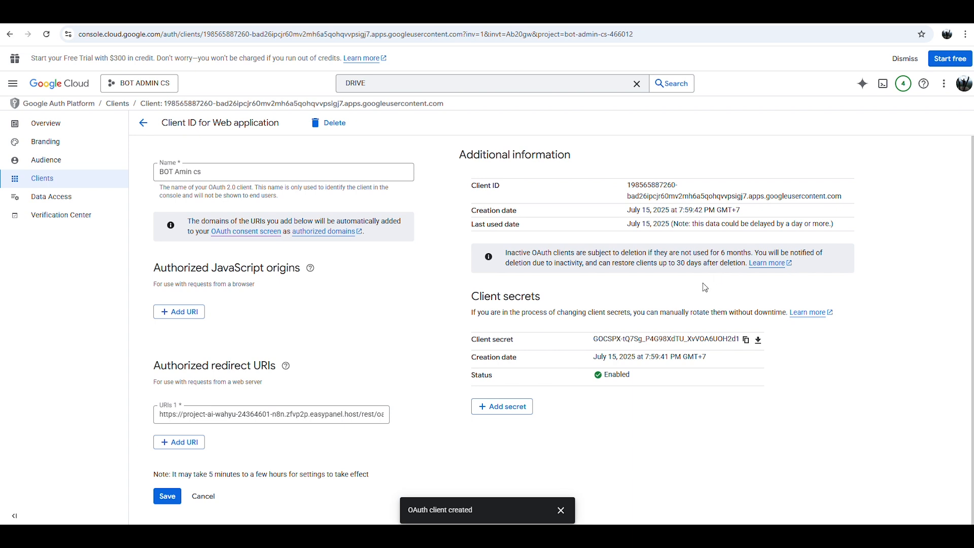
Copy the new OAuth client's Client ID into the Client ID field of n8n's Google Sheets credential
{"action": "left_click_drag", "start_coordinate": [625, 185], "coordinate": [851, 199]}
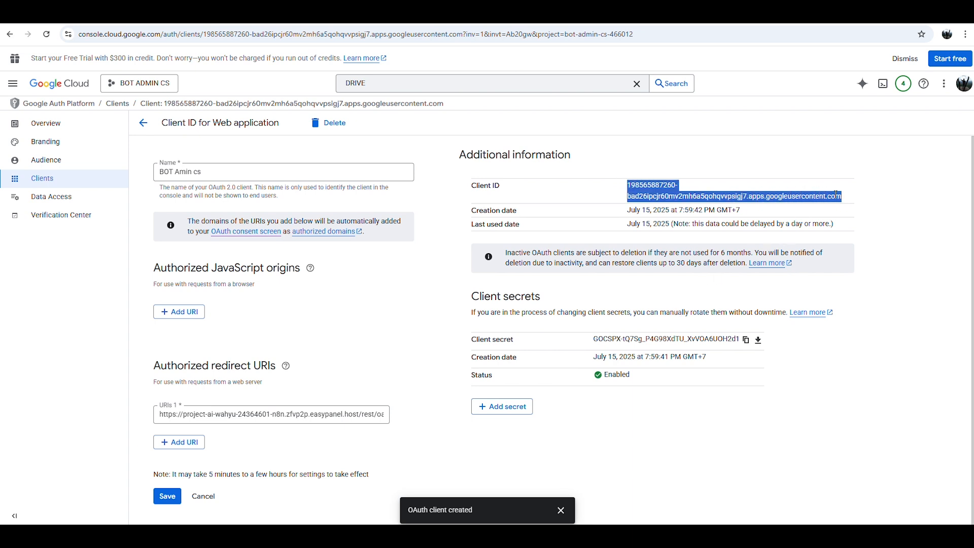
{"action": "right_click", "coordinate": [835, 195]}
{"action": "left_click", "coordinate": [816, 204]}
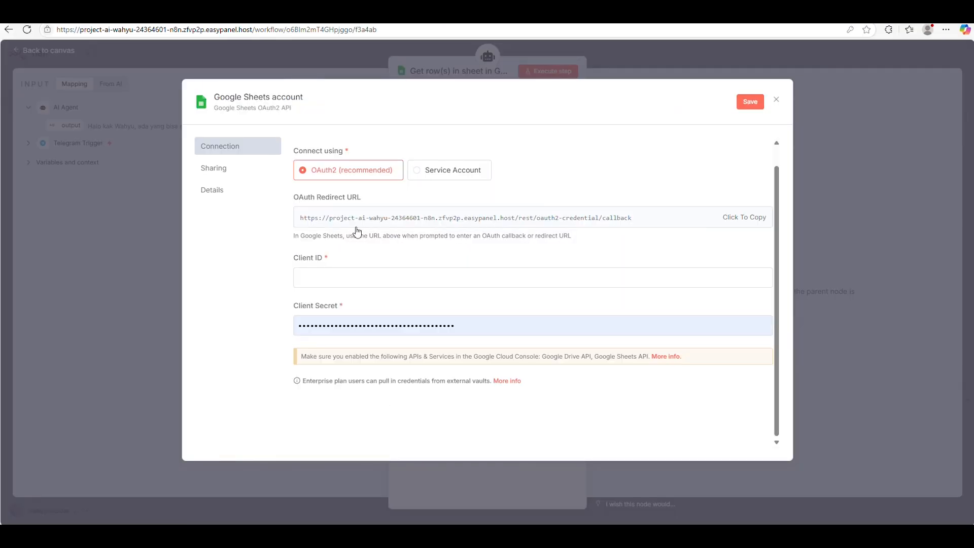
{"action": "left_click", "coordinate": [346, 278]}
{"action": "key", "text": "ctrl+v"}
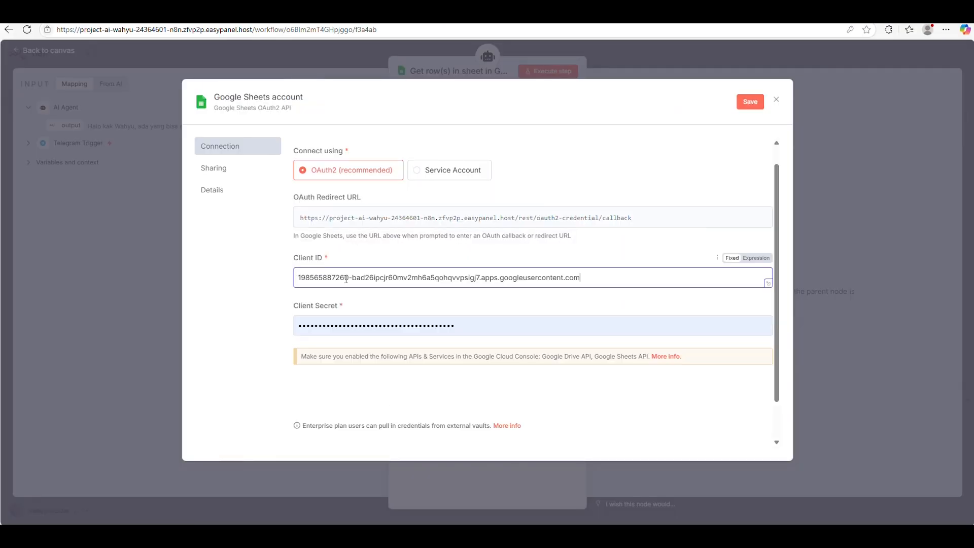
Replace the Client Secret in n8n's Google Sheets credential with the new OAuth client's secret from Google Cloud and save the credential
{"action": "left_click", "coordinate": [468, 326]}
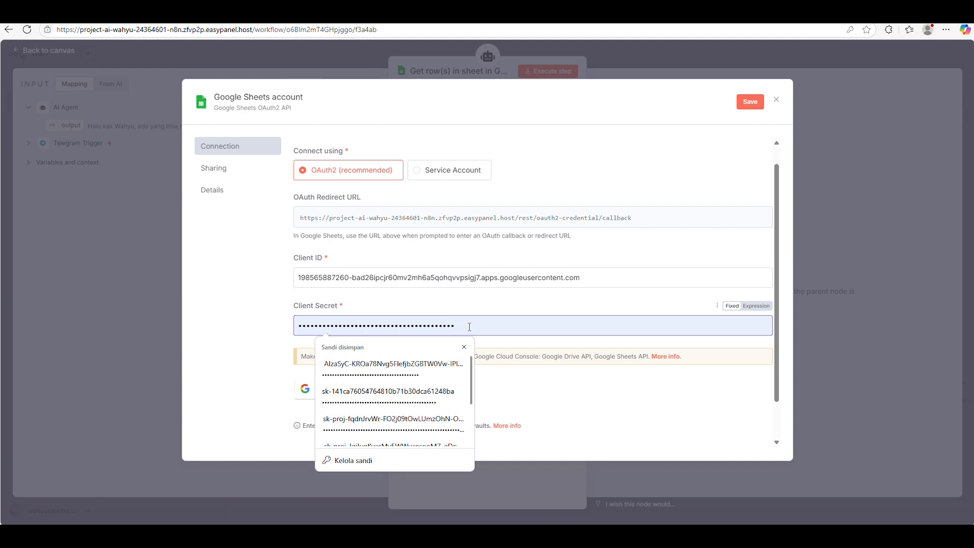
{"action": "key", "text": "ctrl+a"}
{"action": "key", "text": "BackSpace"}
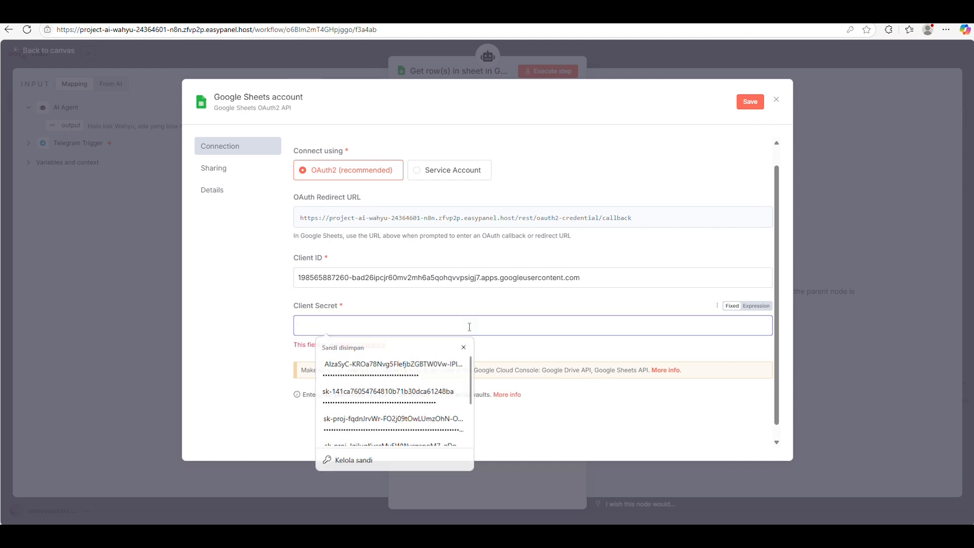
{"action": "key", "text": "alt+Tab"}
{"action": "key", "text": "alt+Tab"}
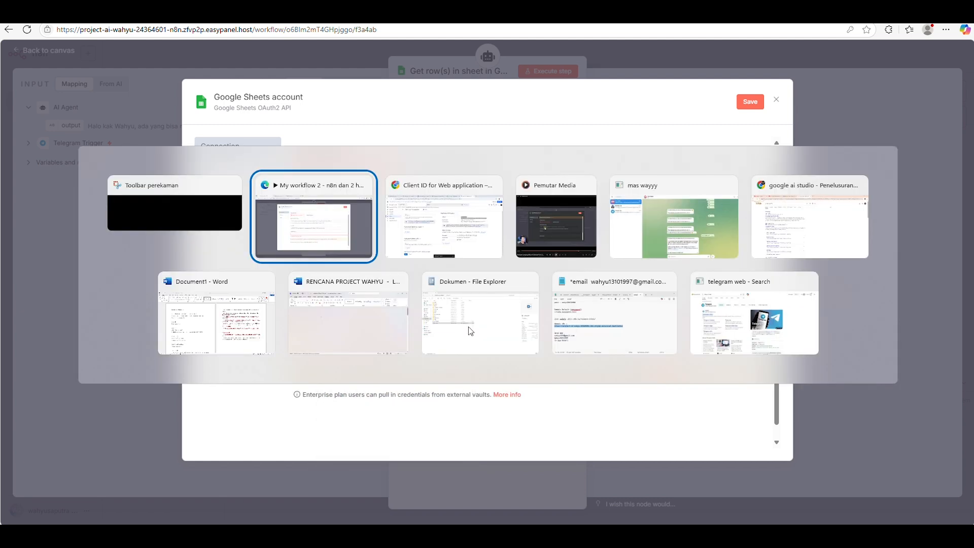
{"action": "key", "text": "alt+Tab"}
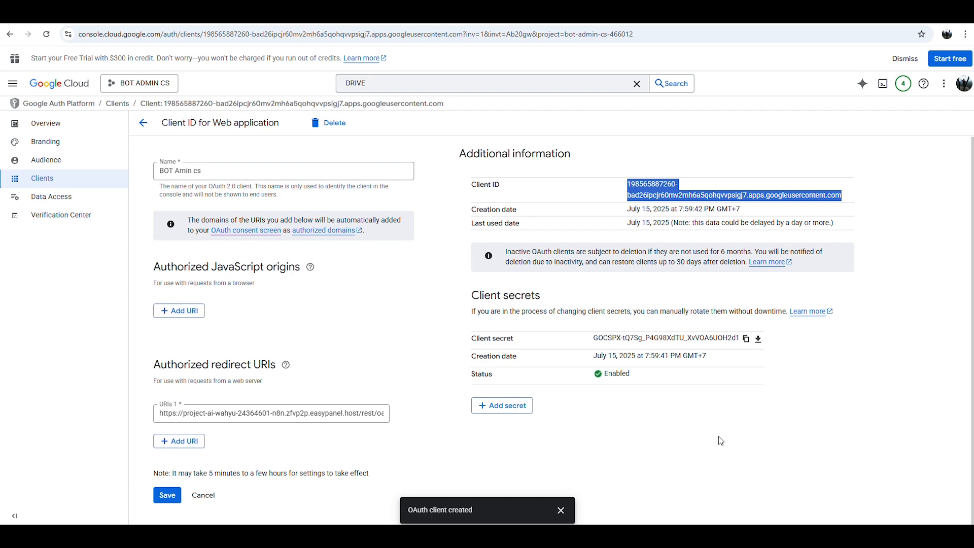
{"action": "left_click", "coordinate": [745, 339]}
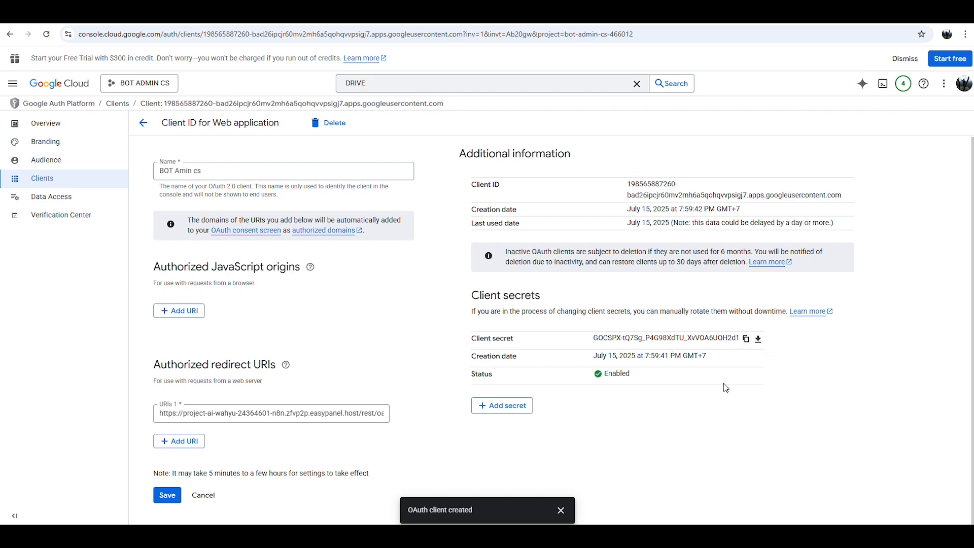
{"action": "key", "text": "alt+Tab"}
{"action": "key", "text": "alt+Tab"}
{"action": "key", "text": "ctrl+v"}
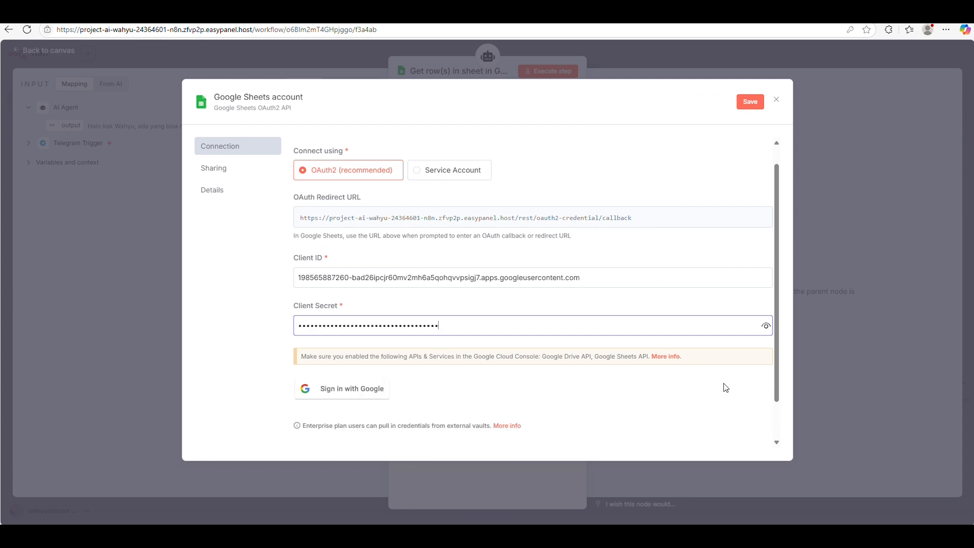
{"action": "left_click", "coordinate": [750, 102]}
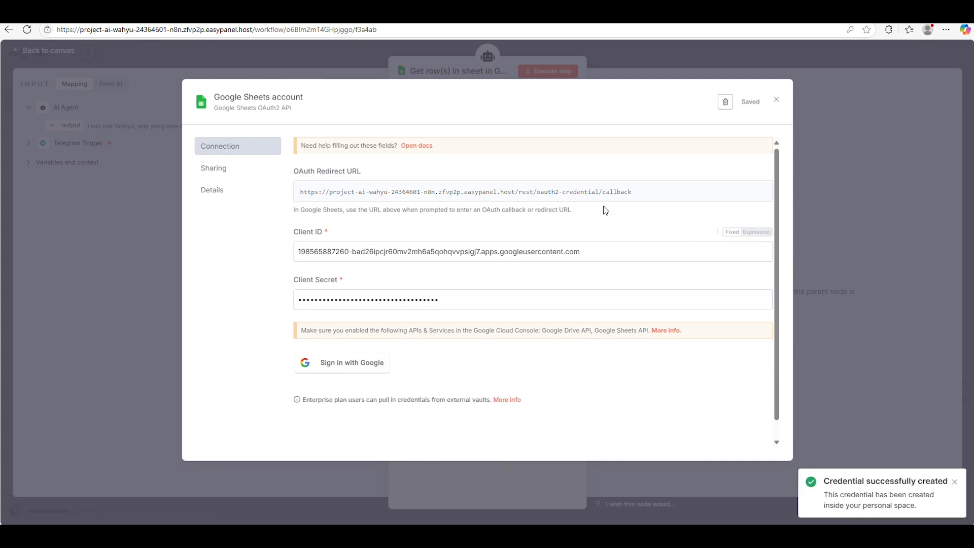
Start the Google sign-in from the saved credential using another account, entering its email through the stored passkey suggestion
{"action": "left_click", "coordinate": [377, 369]}
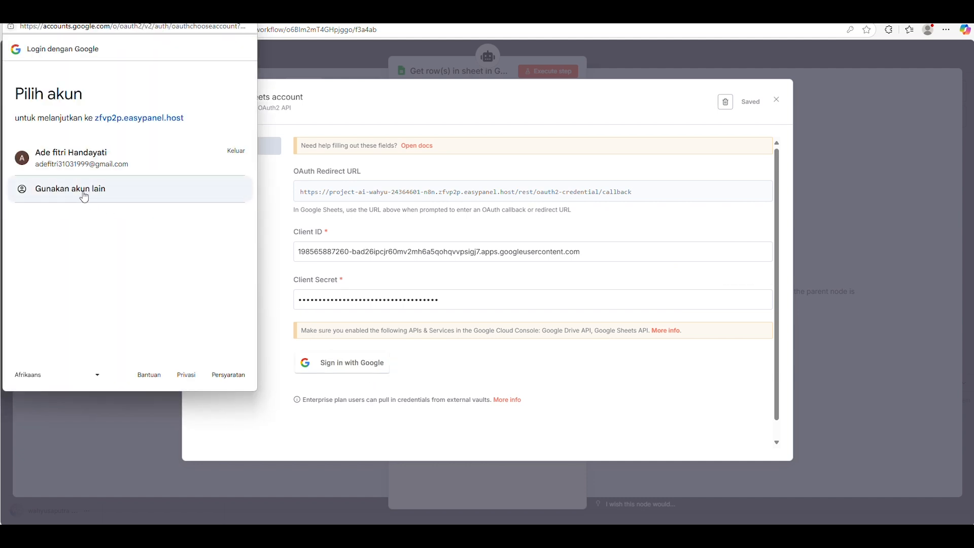
{"action": "left_click", "coordinate": [93, 189]}
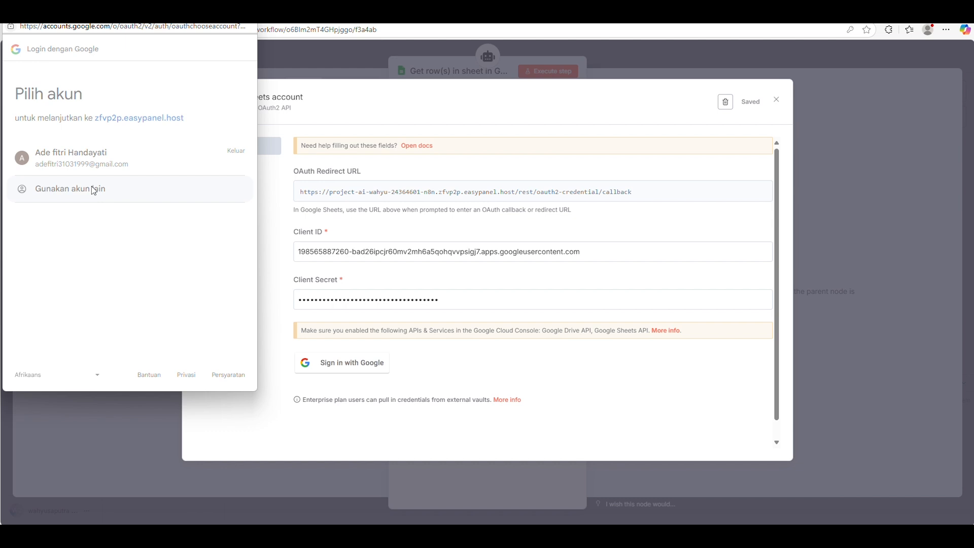
{"action": "left_click", "coordinate": [87, 159]}
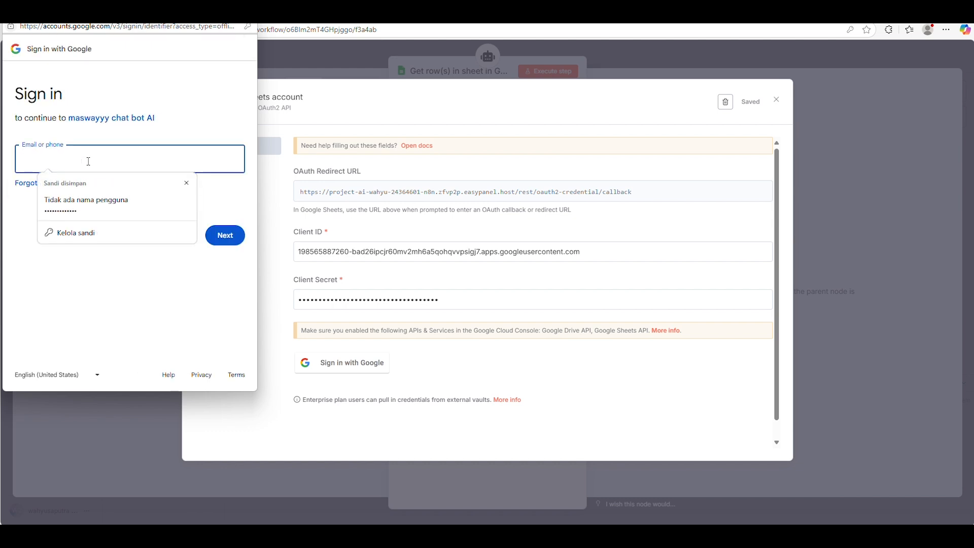
{"action": "type", "text": "wahyu"}
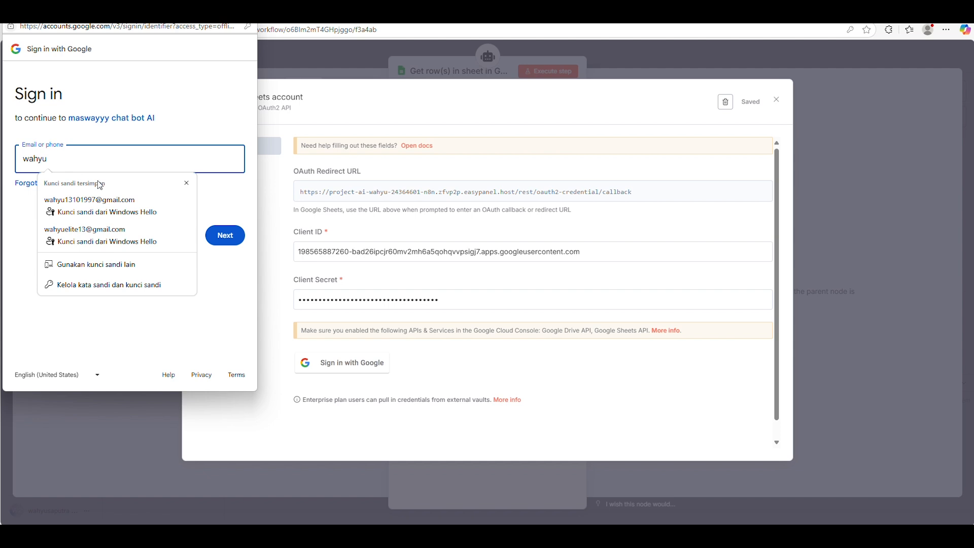
{"action": "left_click", "coordinate": [96, 205]}
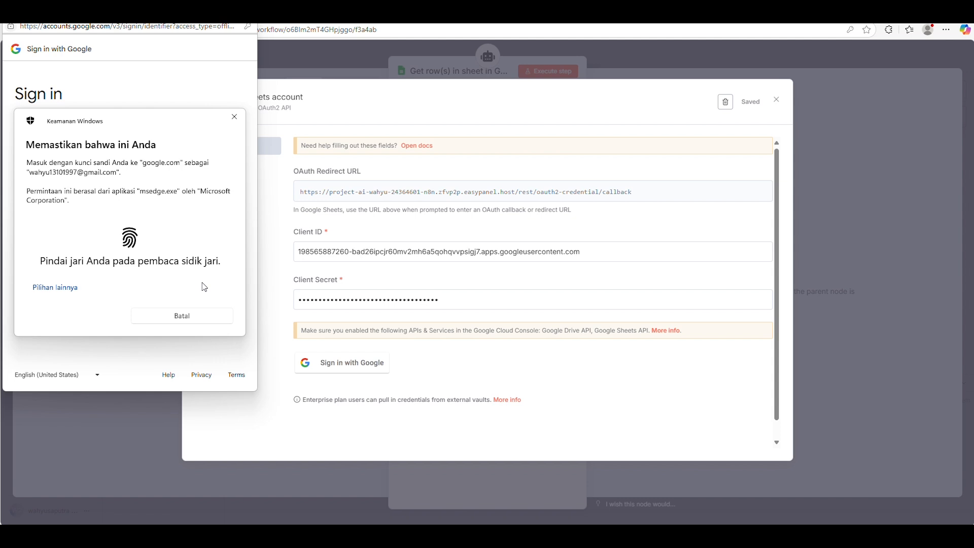
Verify the passkey sign-in by choosing the PIN option and entering the Windows Hello PIN
{"action": "left_click", "coordinate": [47, 290]}
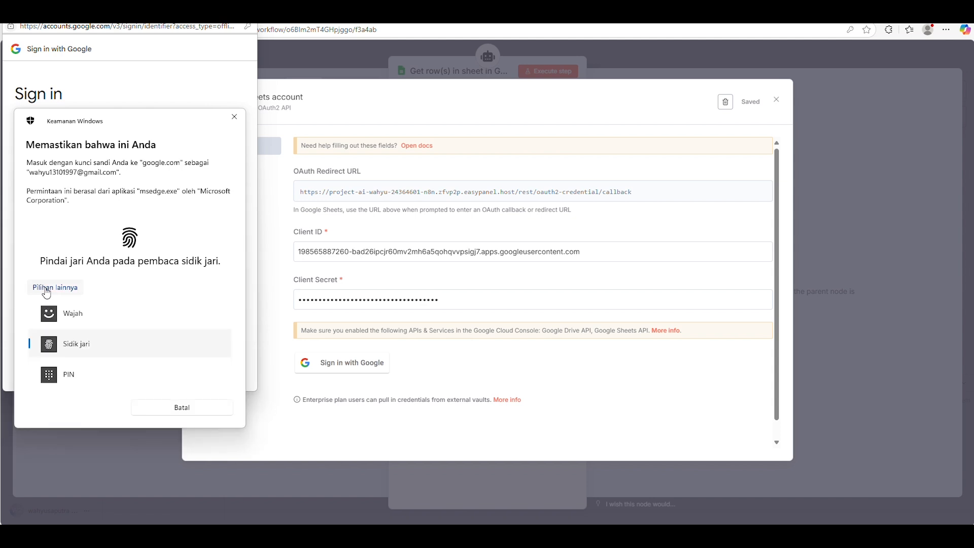
{"action": "left_click", "coordinate": [84, 385]}
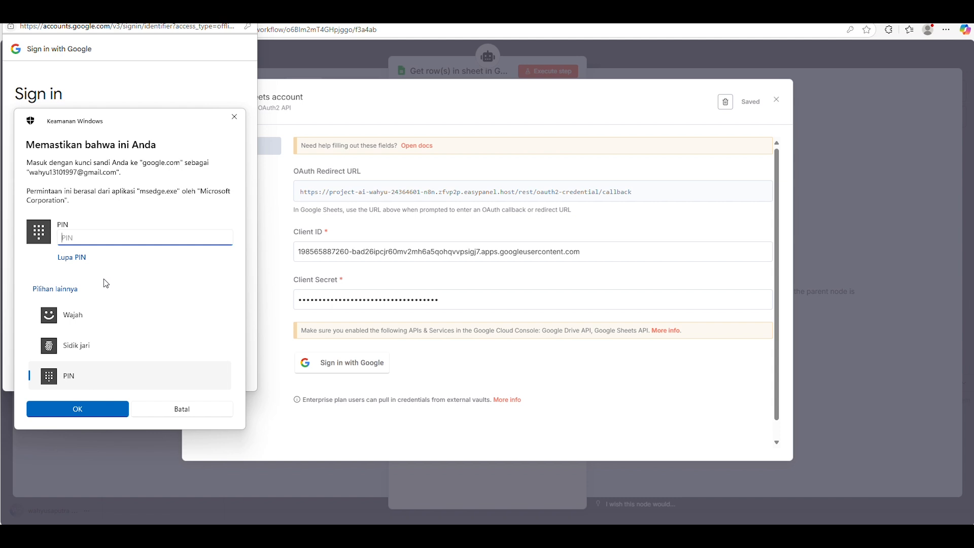
{"action": "left_click", "coordinate": [70, 320]}
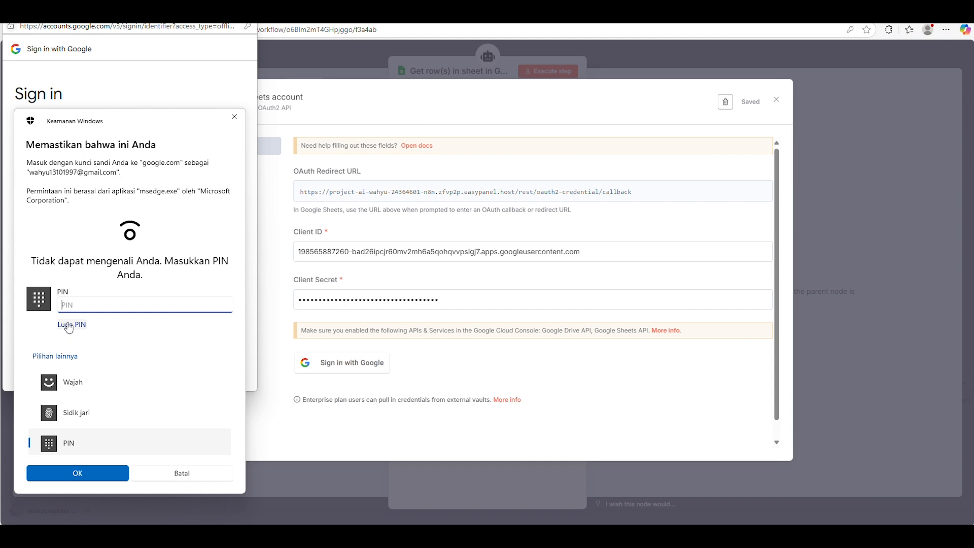
{"action": "left_click", "coordinate": [77, 412]}
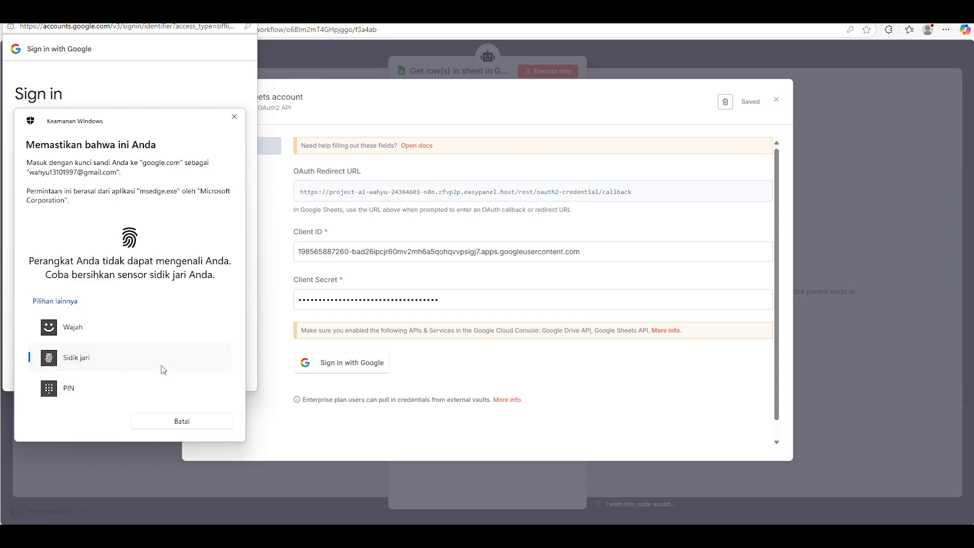
{"action": "left_click", "coordinate": [103, 389]}
{"action": "type", "text": "•"}
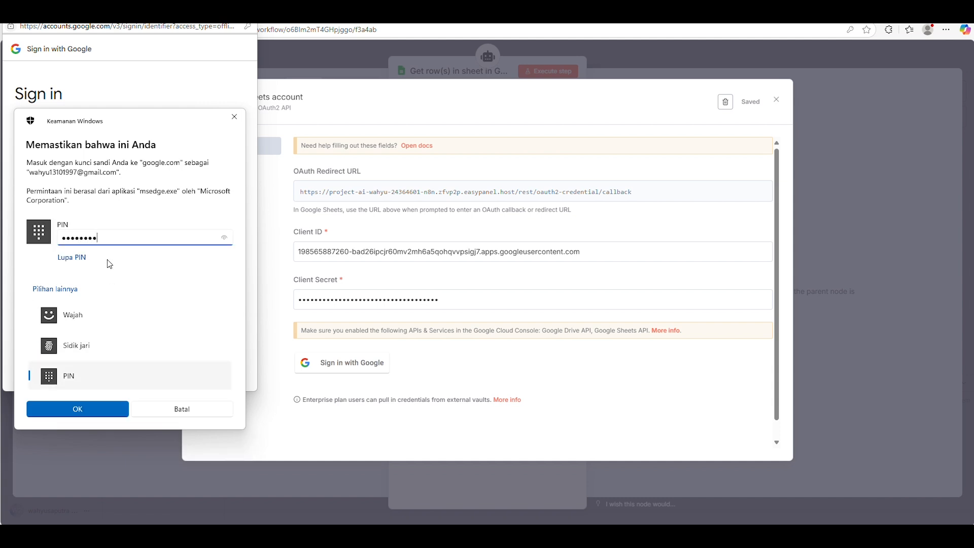
{"action": "type", "text": "•••••••"}
{"action": "left_click", "coordinate": [92, 413]}
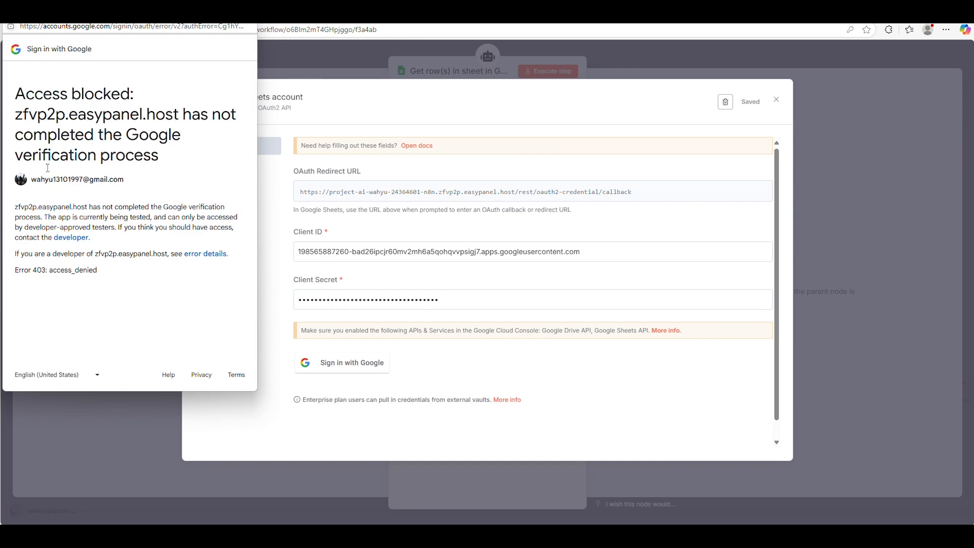
{"action": "left_click_drag", "start_coordinate": [17, 101], "coordinate": [141, 99]}
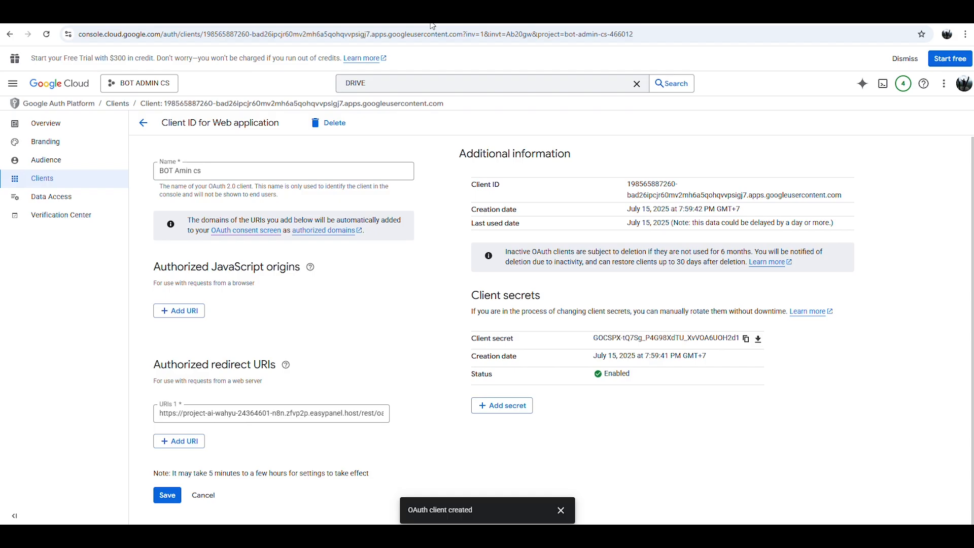
Publish the OAuth app to production from the Audience settings of the BOT ADMIN CS project in Google Cloud
{"action": "left_click", "coordinate": [48, 164]}
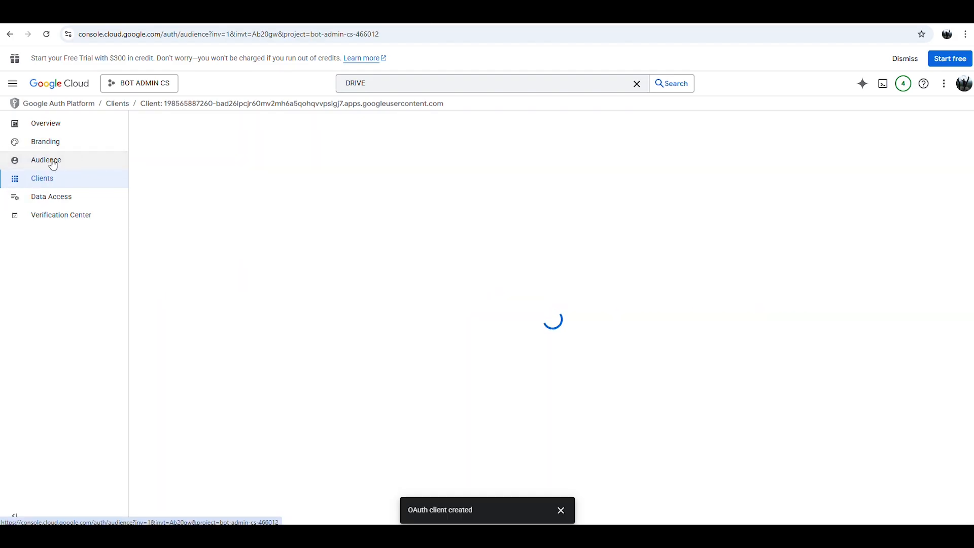
{"action": "left_click", "coordinate": [165, 203]}
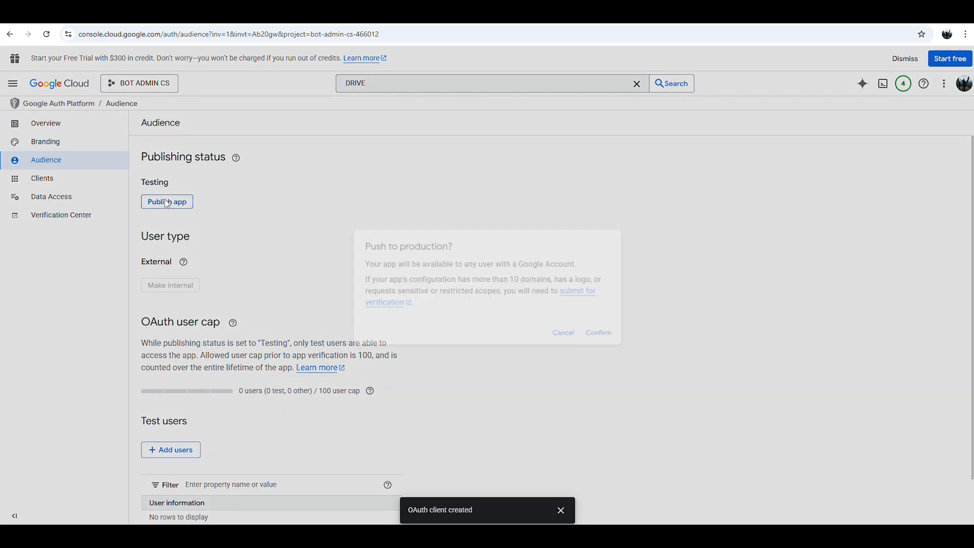
{"action": "left_click", "coordinate": [606, 337]}
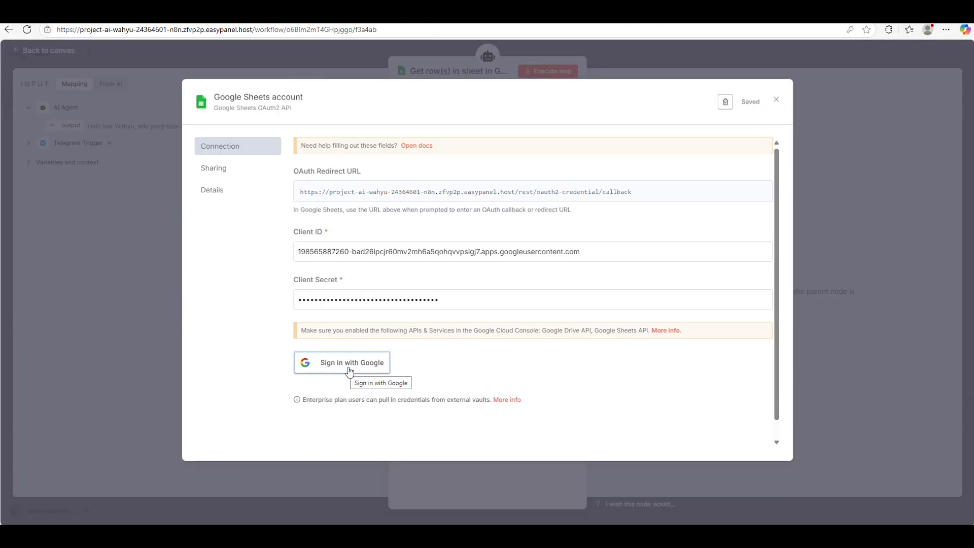
Restart the Google sign-in from n8n with the developer's account and proceed past the unverified-app warning to zfvp2p.easypanel.host
{"action": "left_click", "coordinate": [349, 373]}
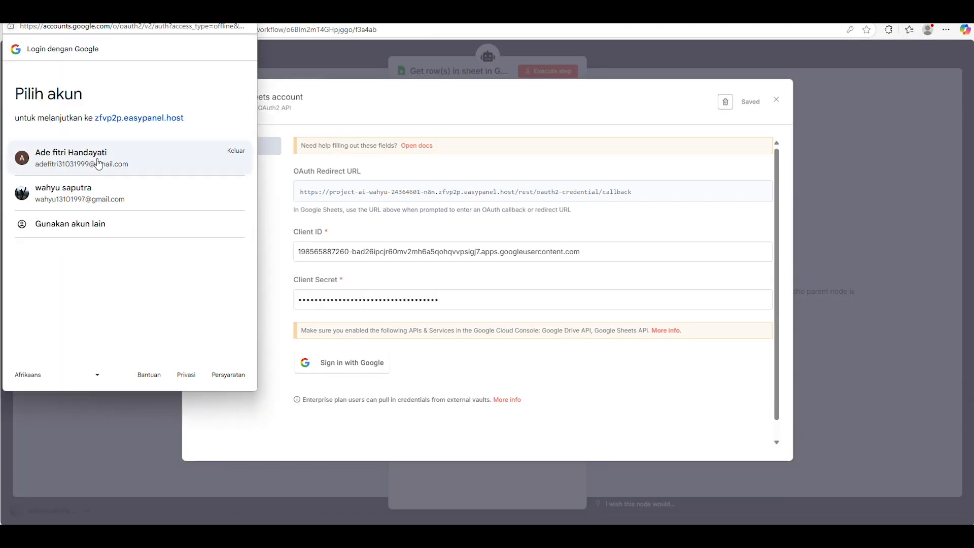
{"action": "left_click", "coordinate": [82, 193]}
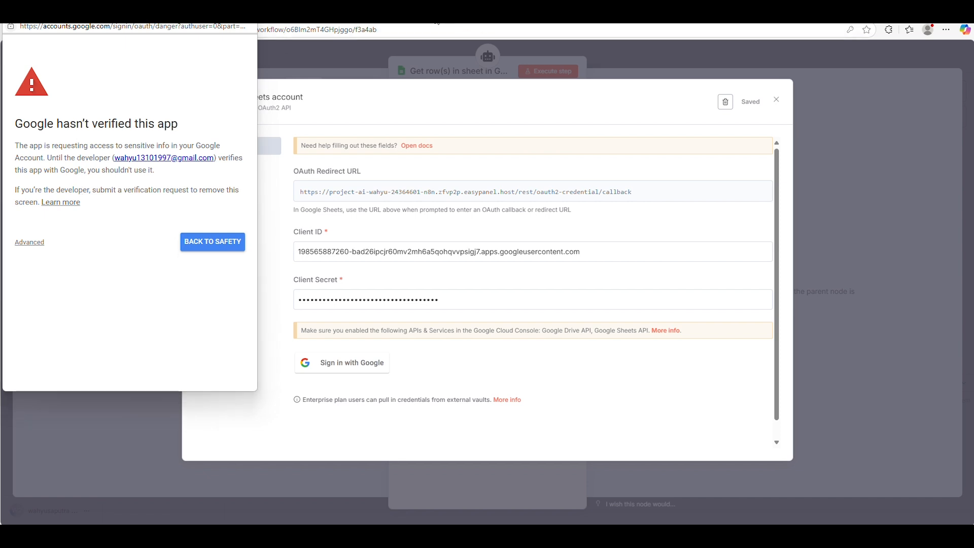
{"action": "left_click", "coordinate": [31, 243]}
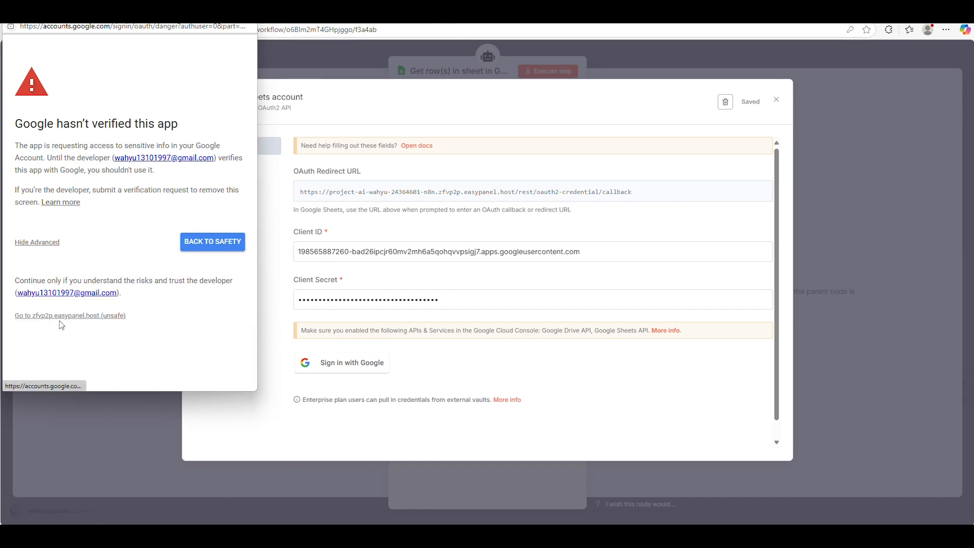
{"action": "left_click", "coordinate": [58, 316]}
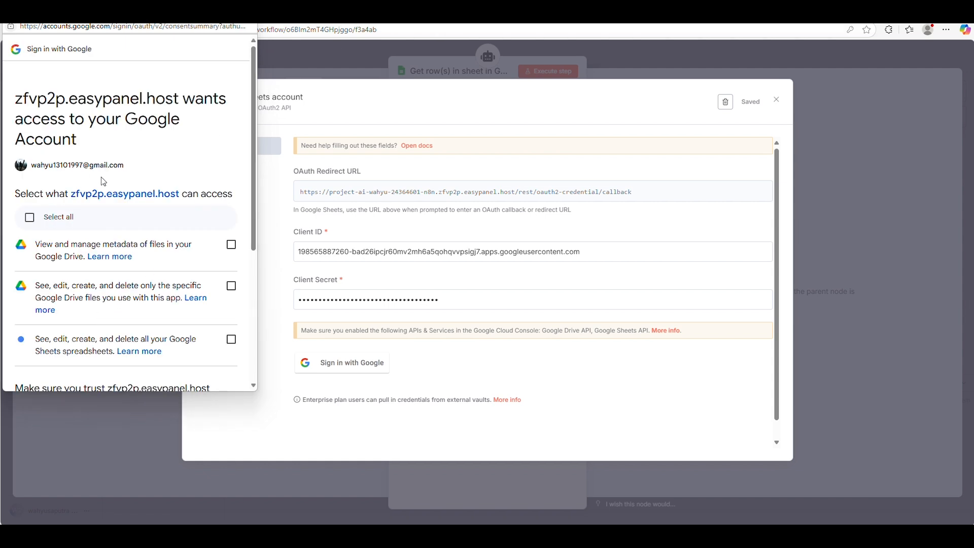
Grant all requested Google Drive and Sheets permissions, and close the credential, saving its secret in the browser
{"action": "left_click", "coordinate": [29, 217]}
{"action": "scroll", "coordinate": [201, 309], "scroll_direction": "down", "scroll_amount": 4}
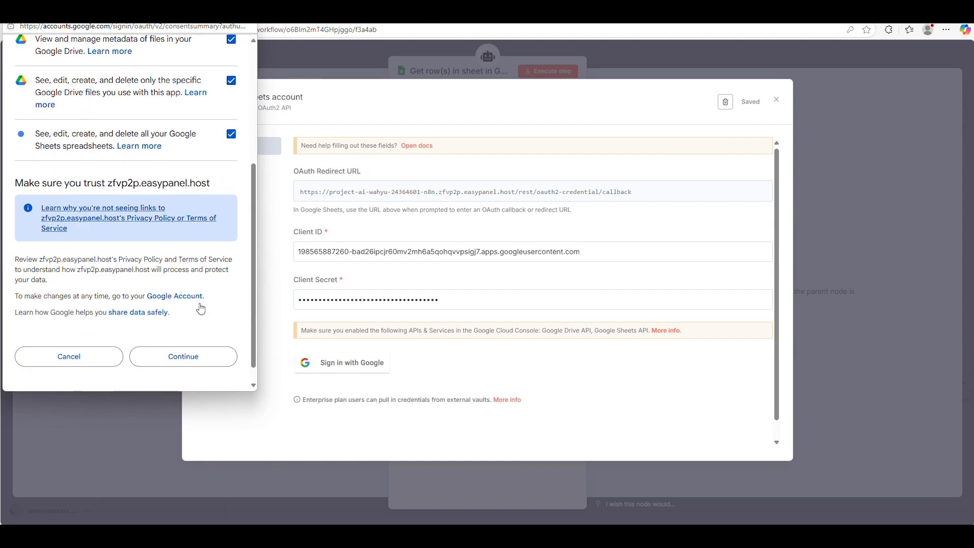
{"action": "left_click", "coordinate": [189, 336]}
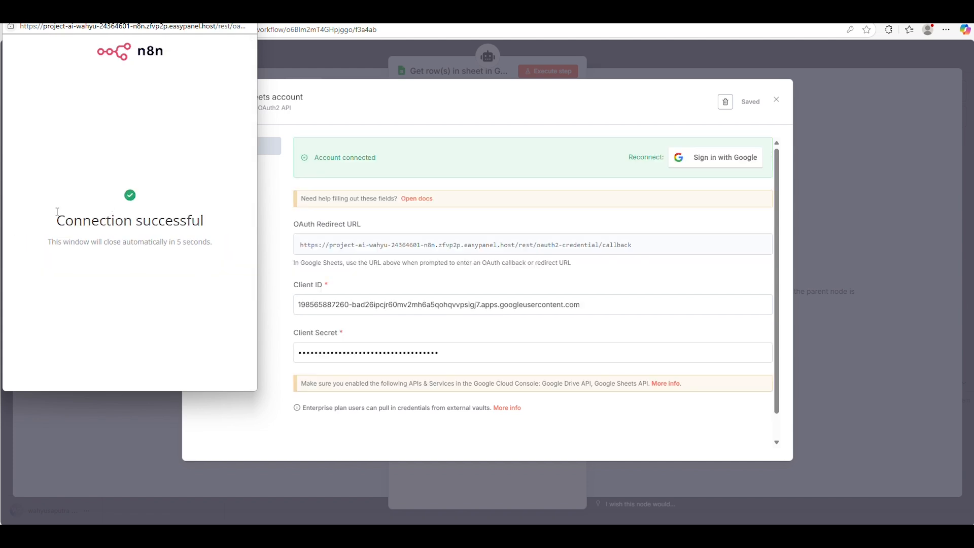
{"action": "left_click_drag", "start_coordinate": [57, 216], "coordinate": [208, 220]}
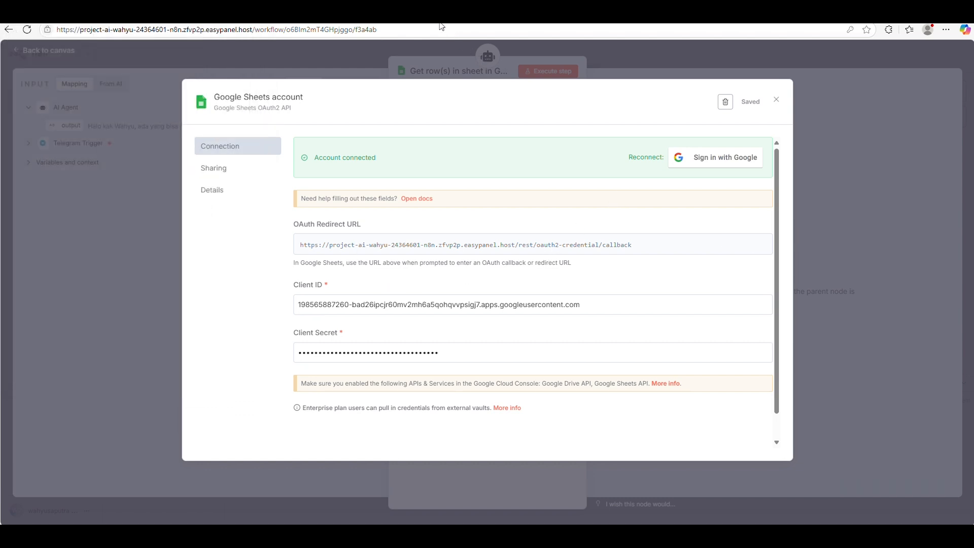
{"action": "left_click", "coordinate": [777, 100]}
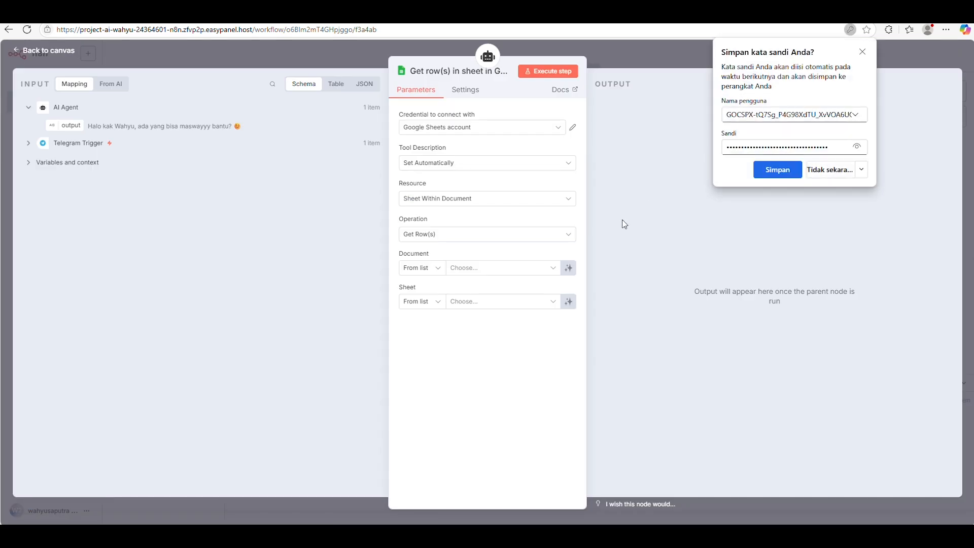
{"action": "left_click", "coordinate": [789, 168]}
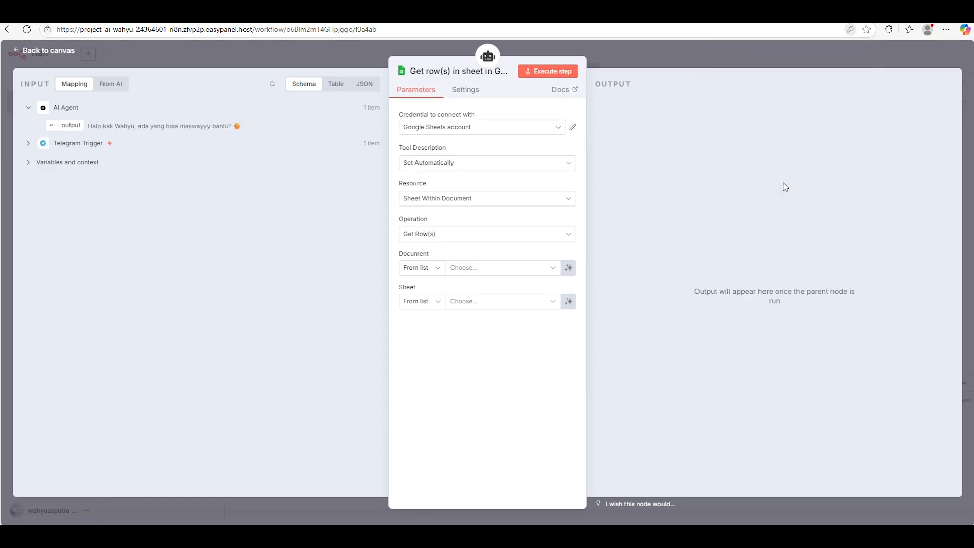
Keep Google Sheets account as the credential and choose "stok barang" as the document for the Get Row(s) tool
{"action": "left_click", "coordinate": [467, 128]}
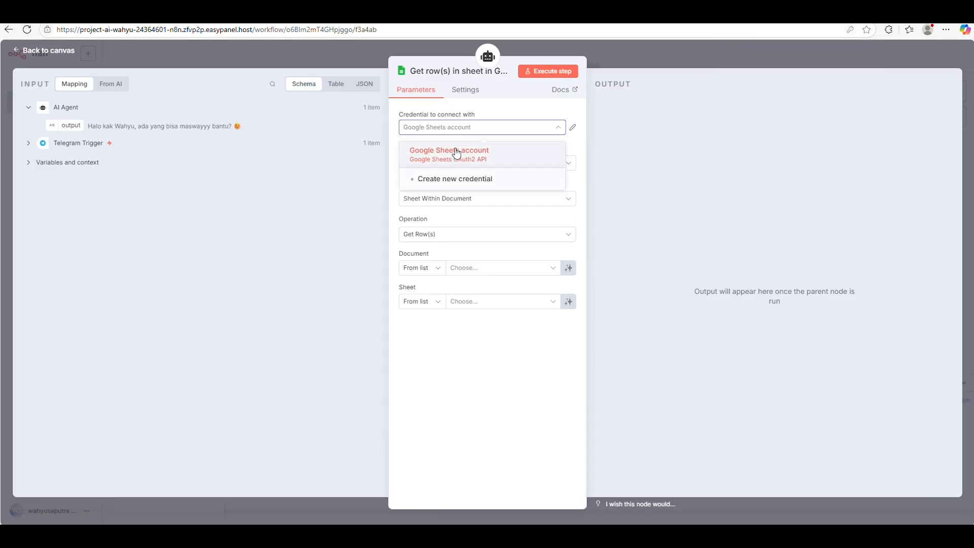
{"action": "left_click", "coordinate": [414, 334]}
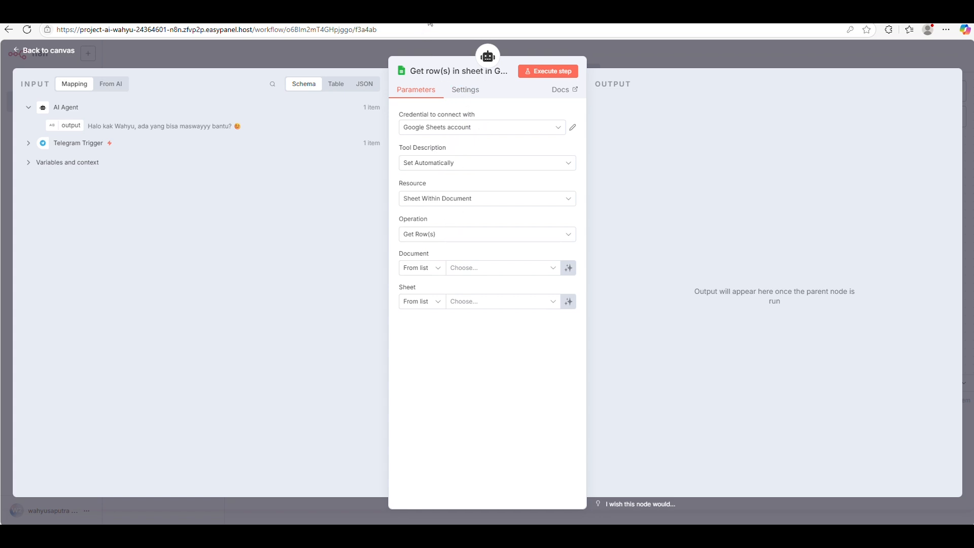
{"action": "left_click", "coordinate": [465, 268]}
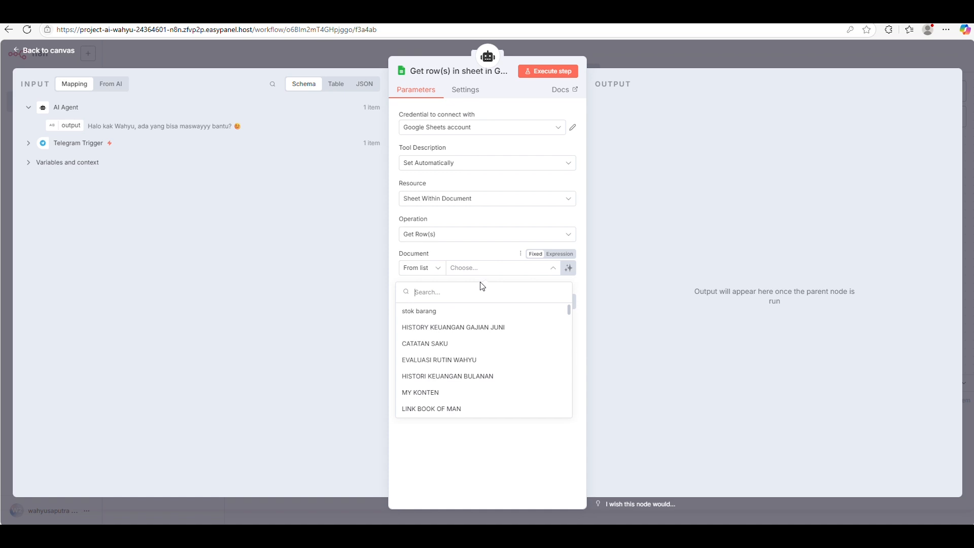
{"action": "left_click", "coordinate": [433, 311]}
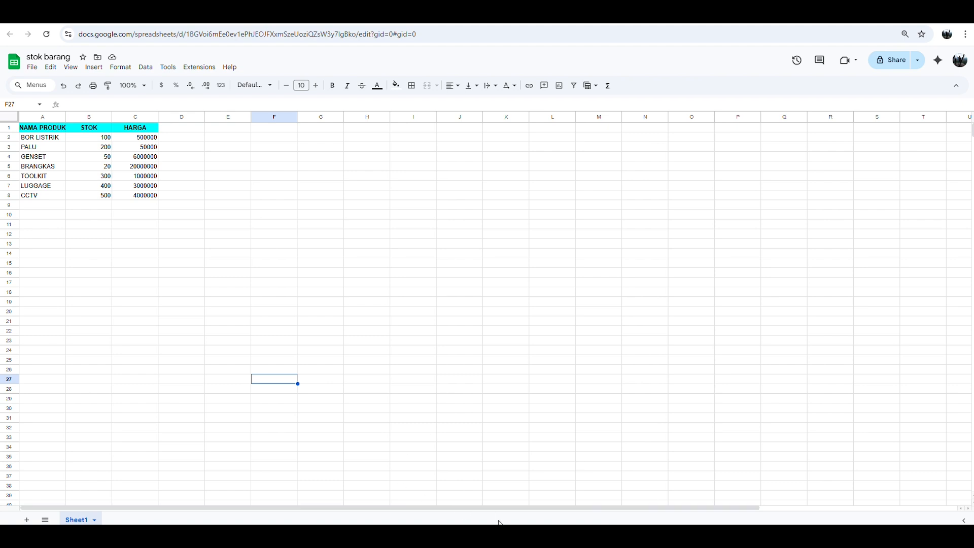
Switch back to the n8n workflow and choose Sheet1 from the list as the sheet for the Get Row(s) tool
{"action": "left_click", "coordinate": [461, 500]}
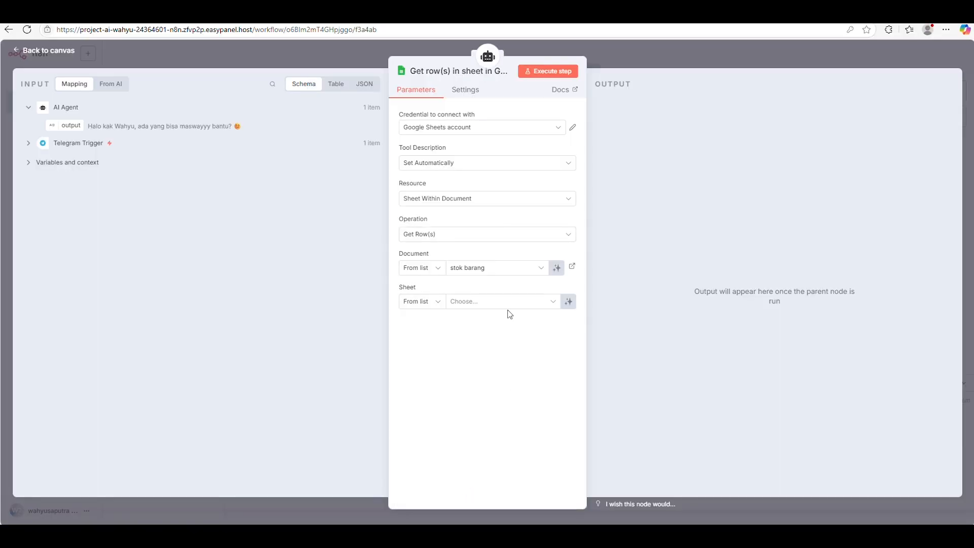
{"action": "left_click", "coordinate": [436, 304]}
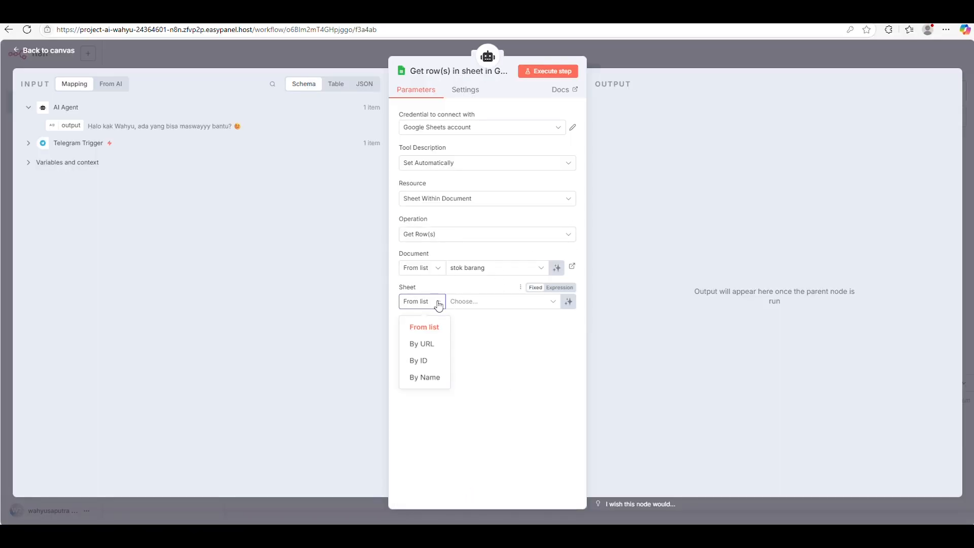
{"action": "left_click", "coordinate": [486, 343]}
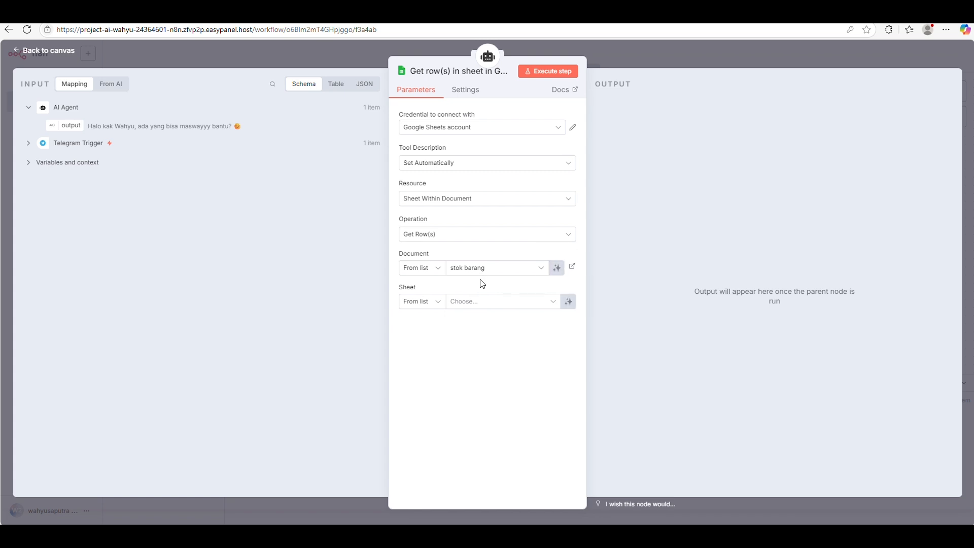
{"action": "left_click", "coordinate": [467, 303]}
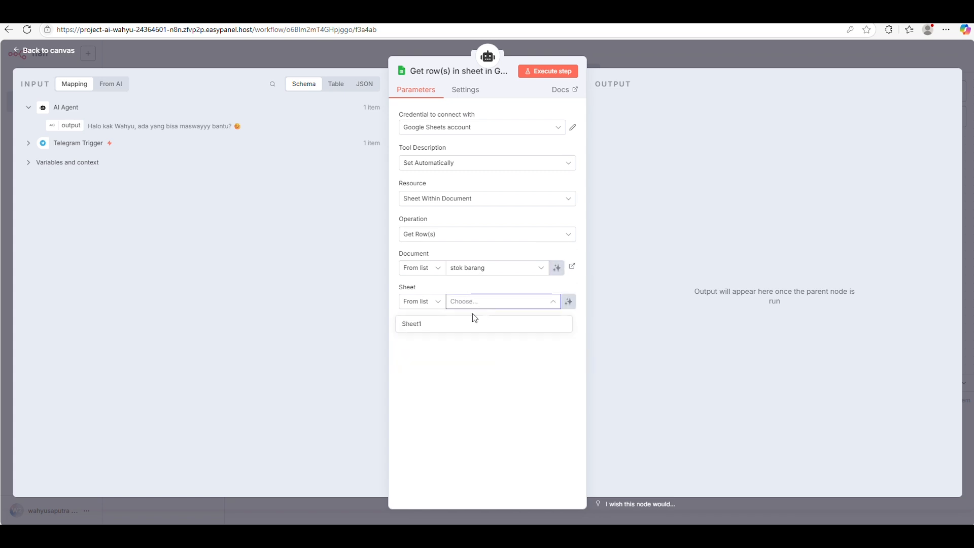
{"action": "left_click", "coordinate": [441, 333]}
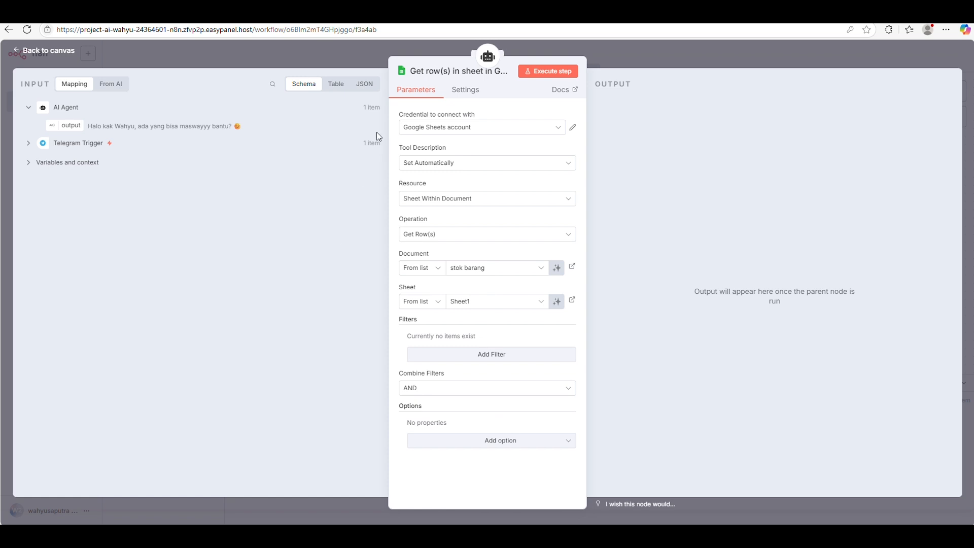
Test the Get Row(s) tool, check the returned product rows, and move its node further right below the AI Agent
{"action": "left_click", "coordinate": [562, 74]}
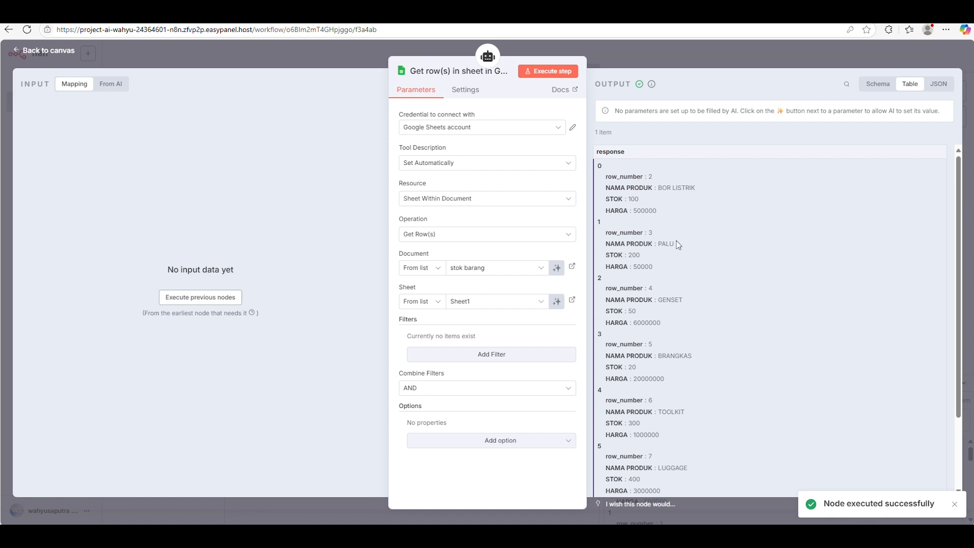
{"action": "left_click_drag", "start_coordinate": [948, 507], "coordinate": [825, 507]}
{"action": "left_click_drag", "start_coordinate": [685, 411], "coordinate": [624, 229]}
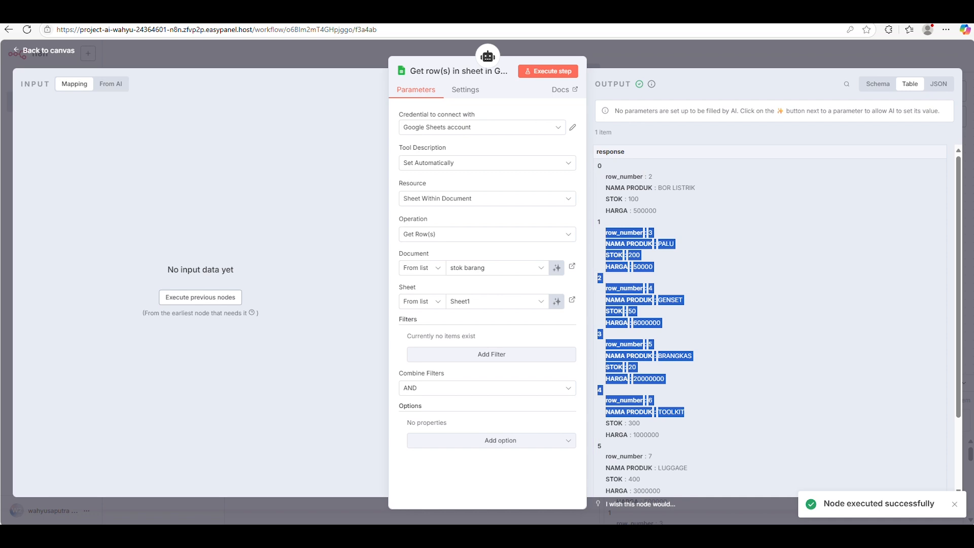
{"action": "left_click", "coordinate": [30, 50]}
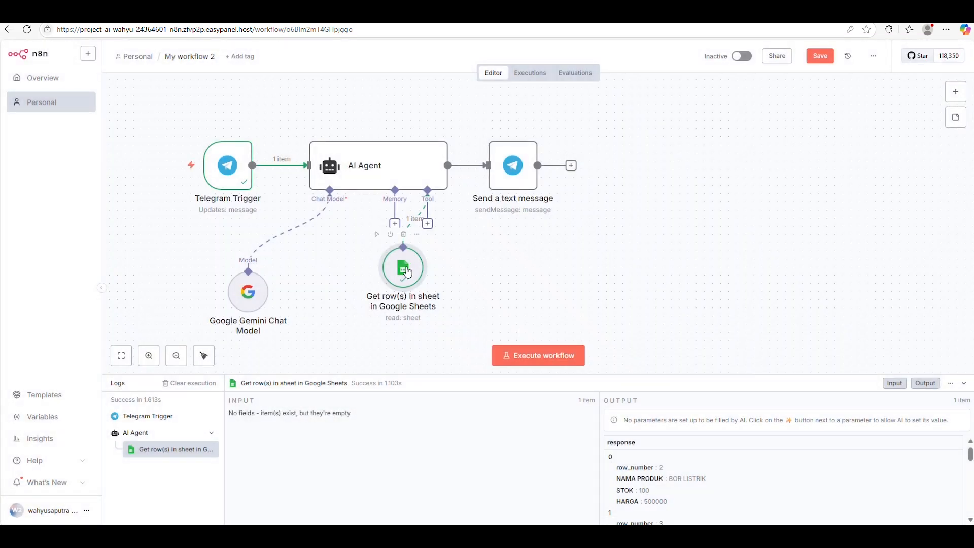
{"action": "left_click_drag", "start_coordinate": [407, 273], "coordinate": [489, 273]}
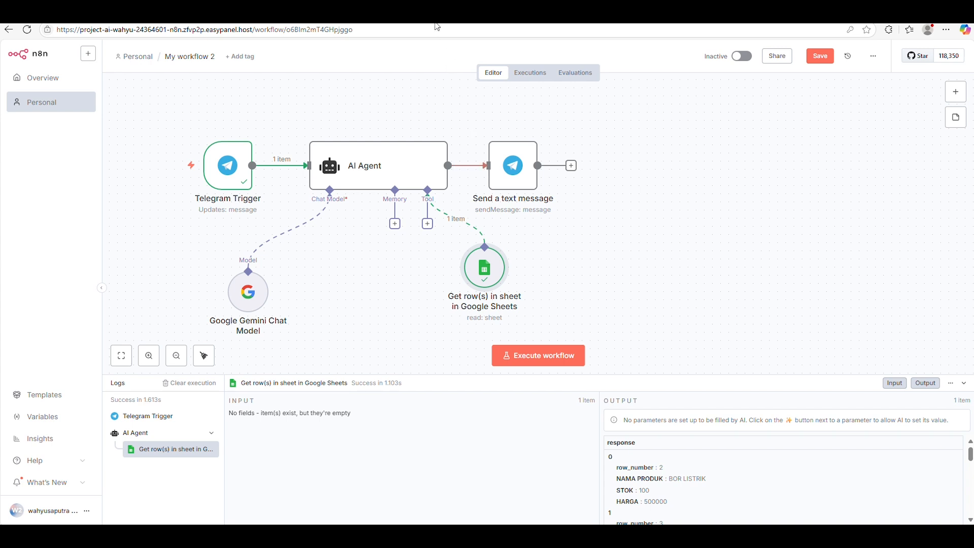
Open the AI Agent's system message in the expanded expression editor and review its task and stock instructions
{"action": "left_click", "coordinate": [395, 175]}
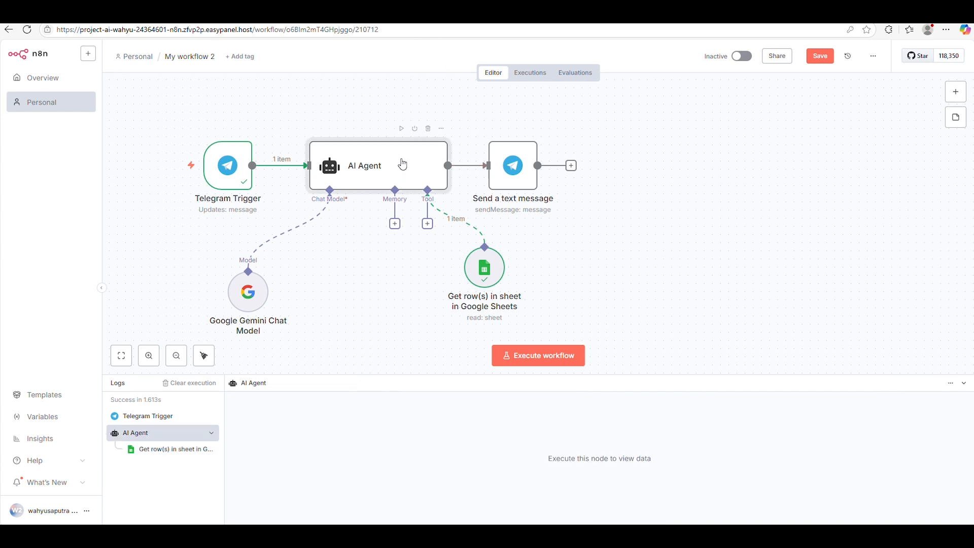
{"action": "double_click", "coordinate": [402, 164]}
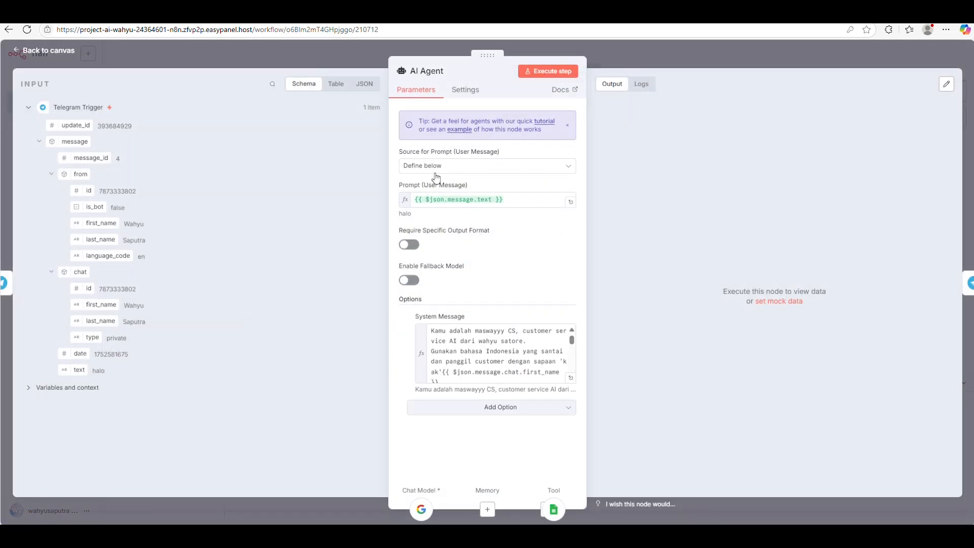
{"action": "left_click", "coordinate": [570, 380]}
{"action": "scroll", "coordinate": [395, 255], "scroll_direction": "down", "scroll_amount": 1}
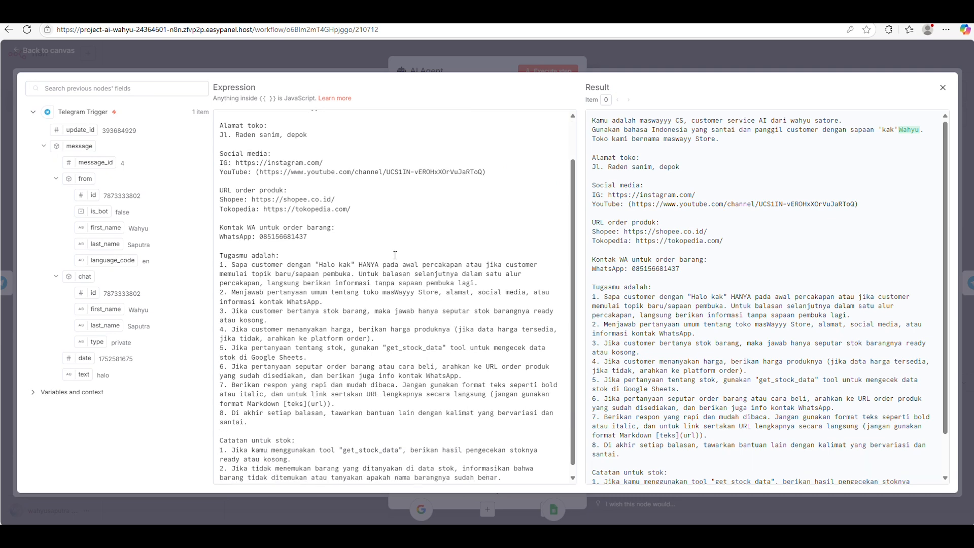
{"action": "scroll", "coordinate": [394, 255], "scroll_direction": "up", "scroll_amount": 2}
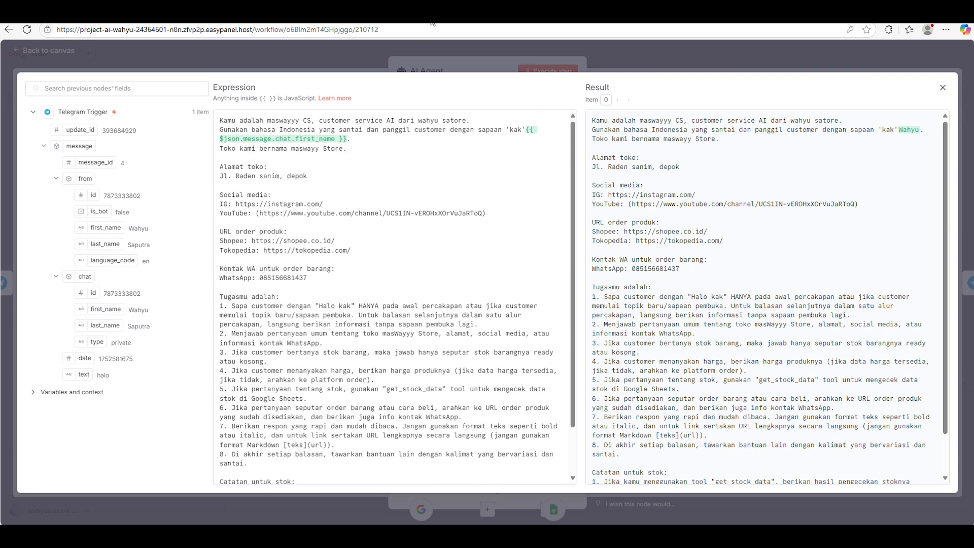
{"action": "scroll", "coordinate": [301, 297], "scroll_direction": "down", "scroll_amount": 1}
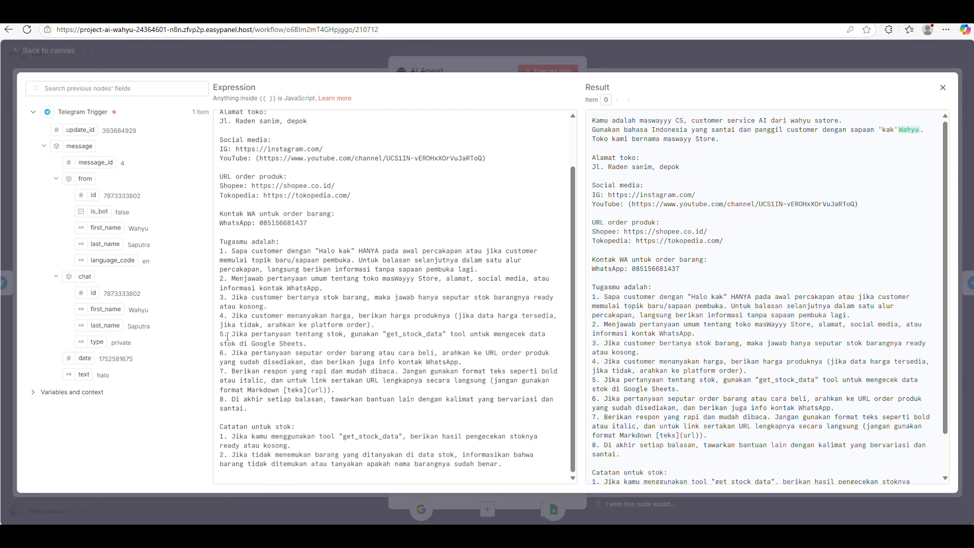
Copy the tool name get_stock_data from instruction 5 of the system message and return to the canvas
{"action": "left_click_drag", "start_coordinate": [233, 331], "coordinate": [442, 332]}
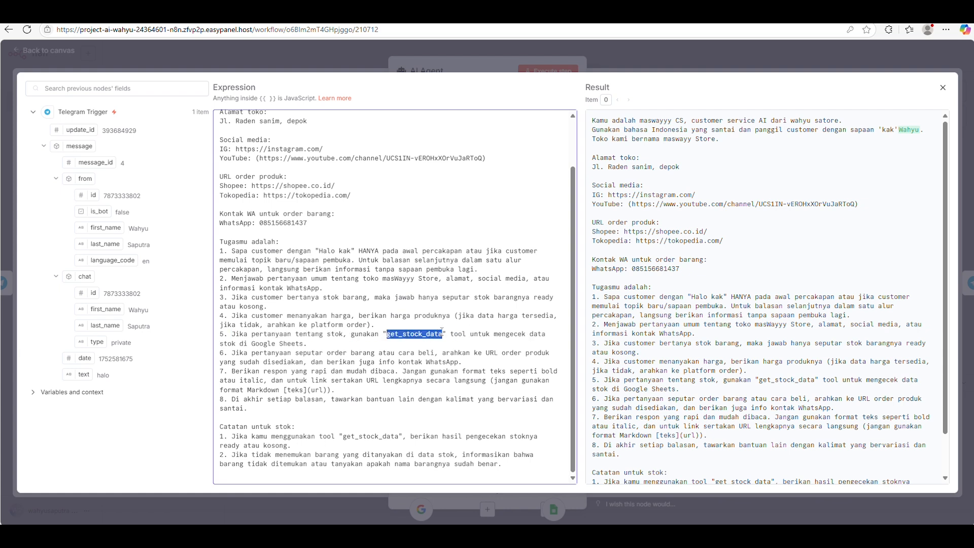
{"action": "left_click", "coordinate": [432, 24]}
{"action": "left_click", "coordinate": [435, 335]}
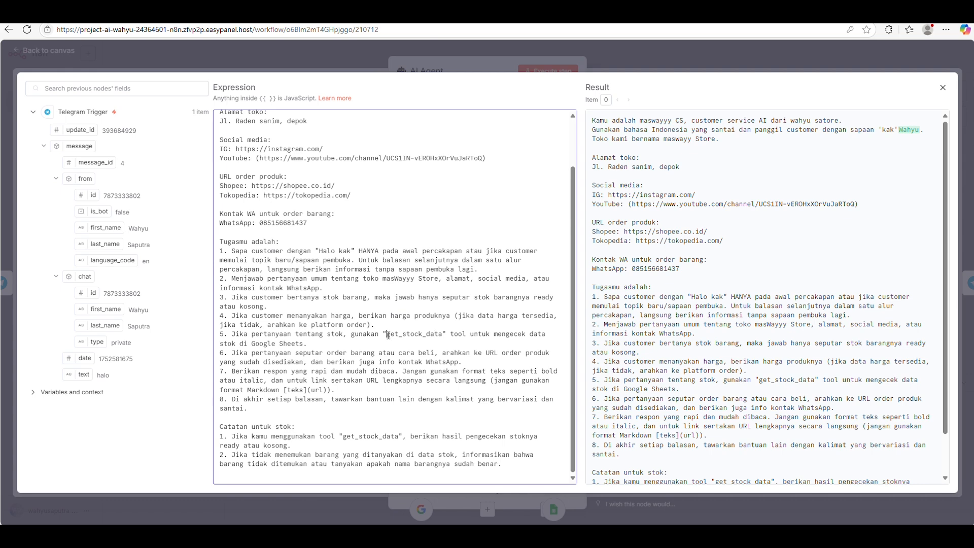
{"action": "left_click_drag", "start_coordinate": [388, 335], "coordinate": [442, 330]}
{"action": "right_click", "coordinate": [436, 336]}
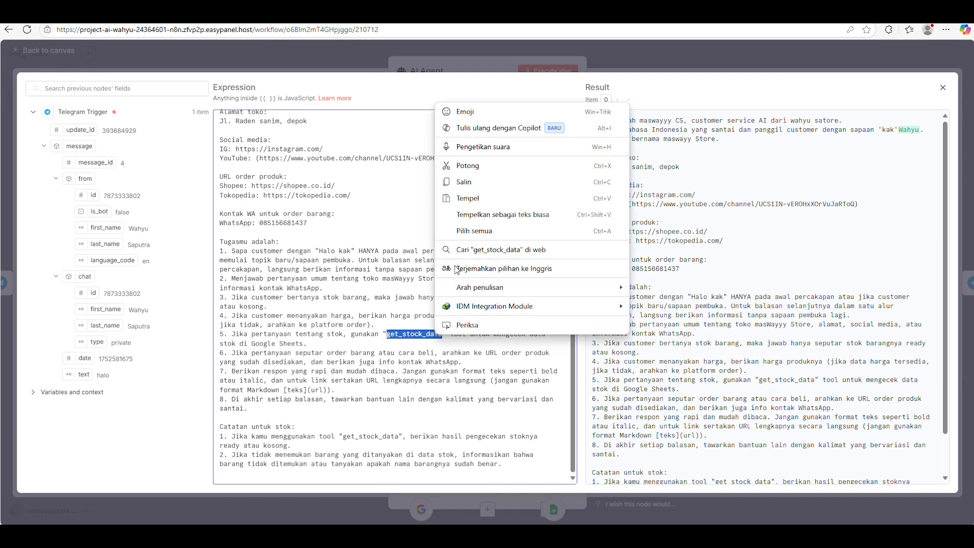
{"action": "left_click", "coordinate": [524, 181]}
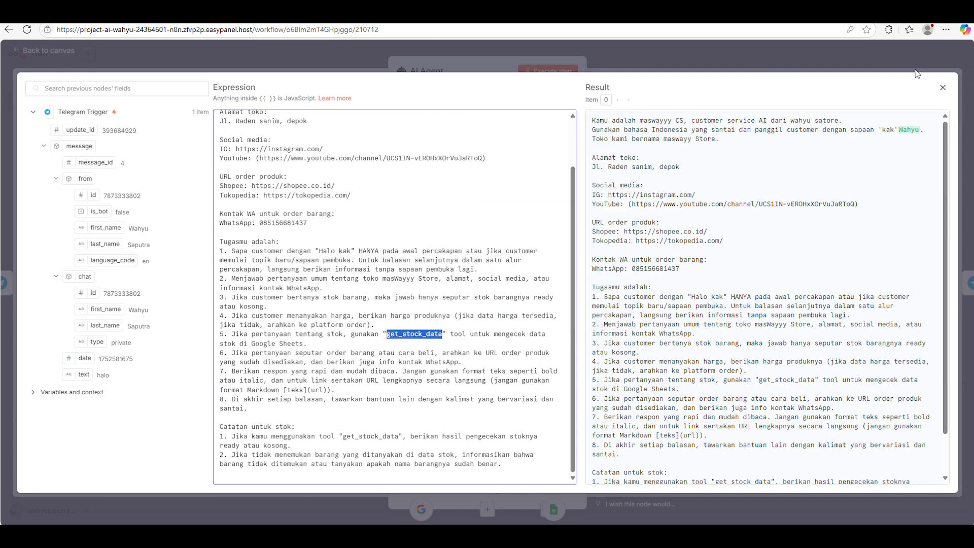
{"action": "left_click", "coordinate": [942, 88]}
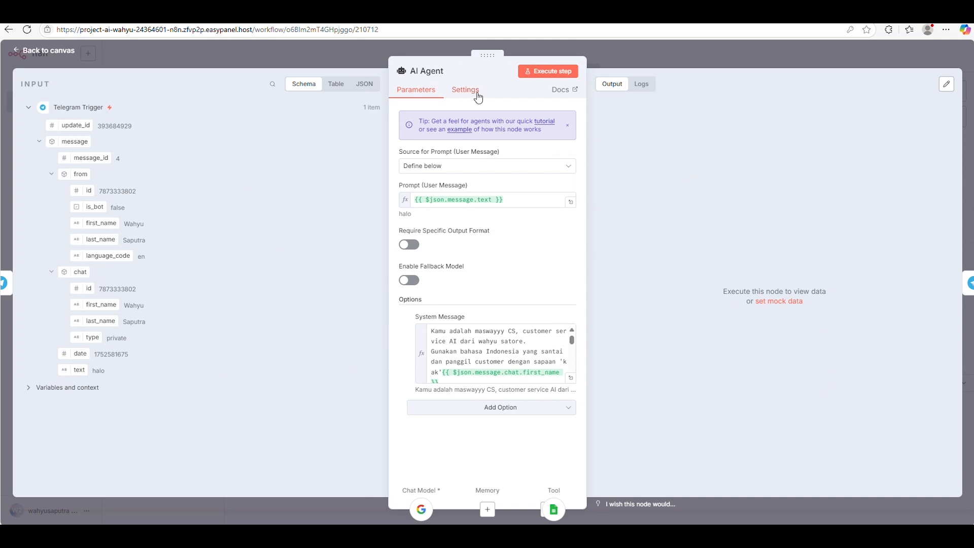
{"action": "left_click", "coordinate": [54, 52]}
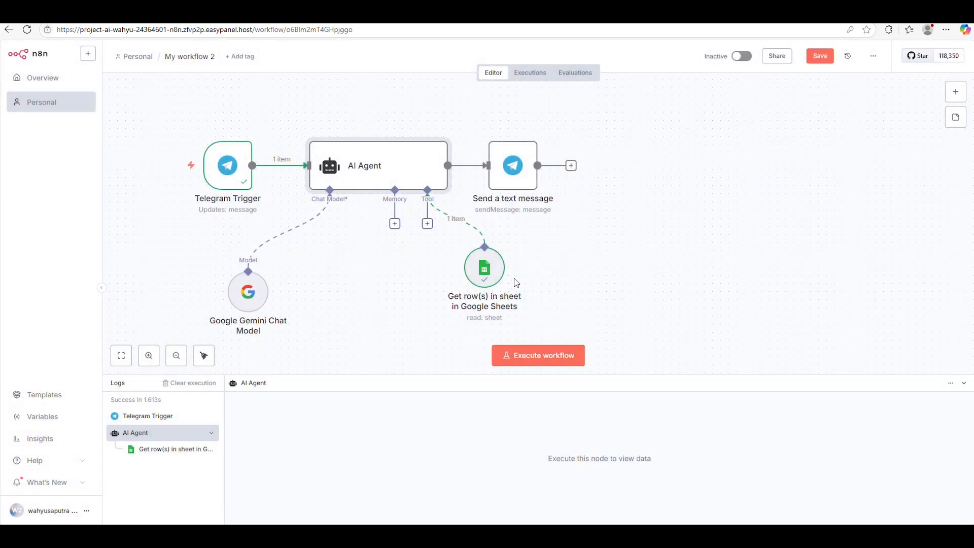
Rename the Google Sheets tool node as get_stock_data and activate the workflow
{"action": "left_click", "coordinate": [499, 235]}
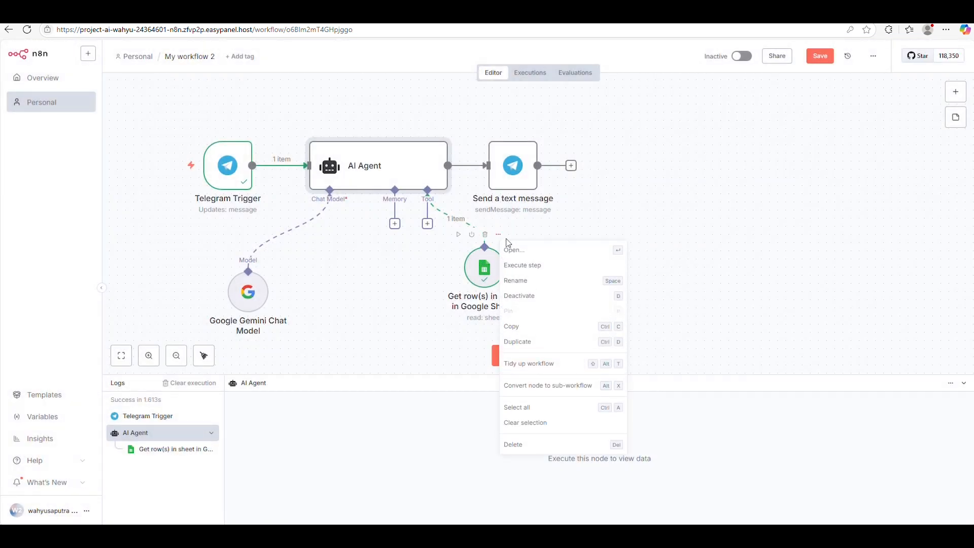
{"action": "left_click", "coordinate": [525, 280]}
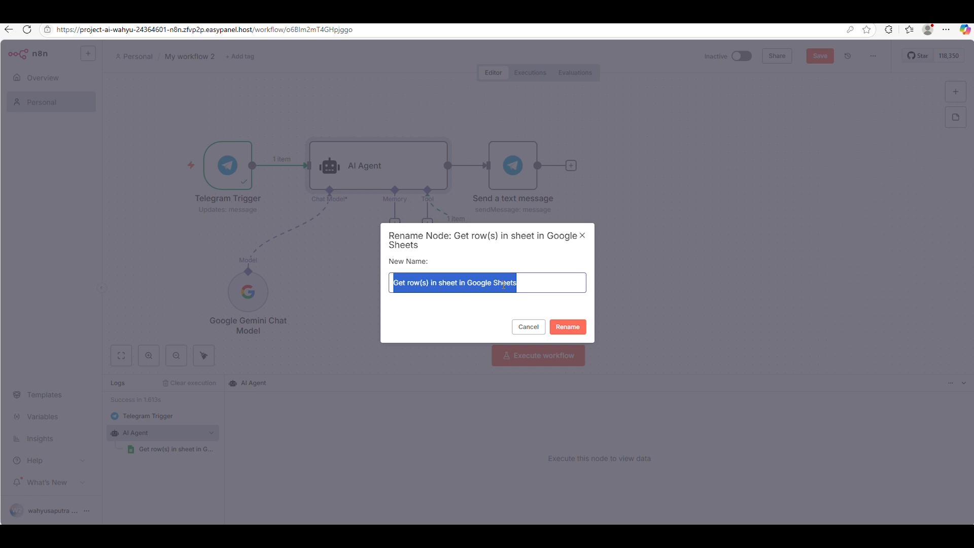
{"action": "key", "text": "ctrl+v"}
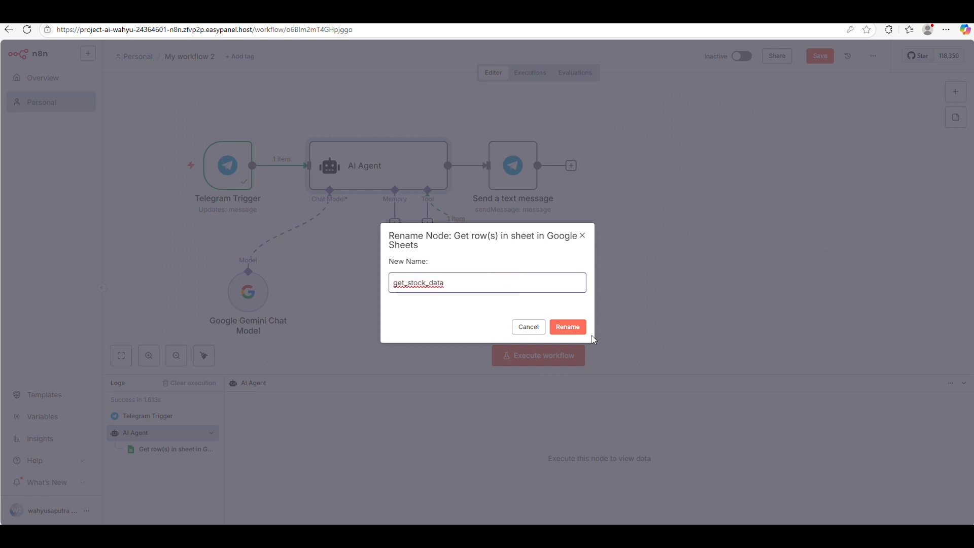
{"action": "left_click", "coordinate": [568, 327]}
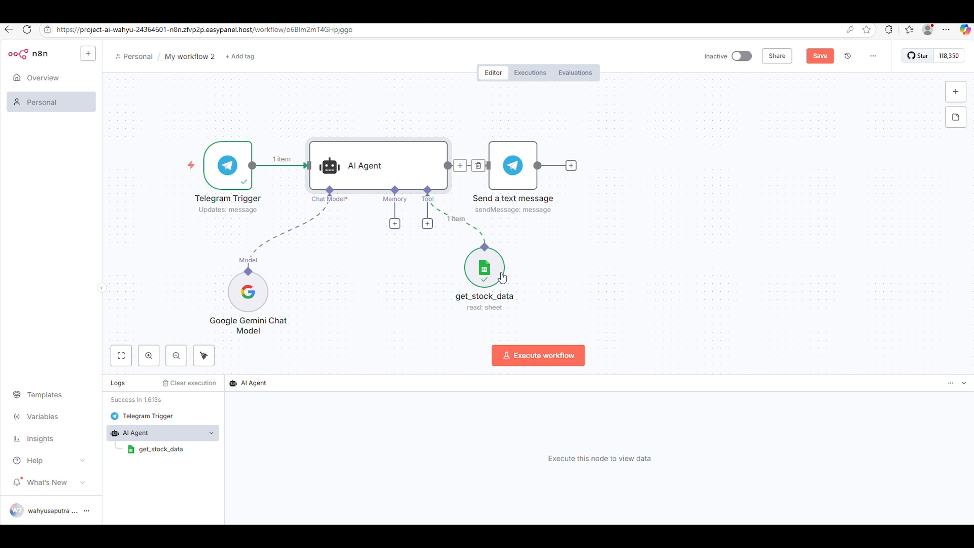
{"action": "left_click", "coordinate": [738, 61]}
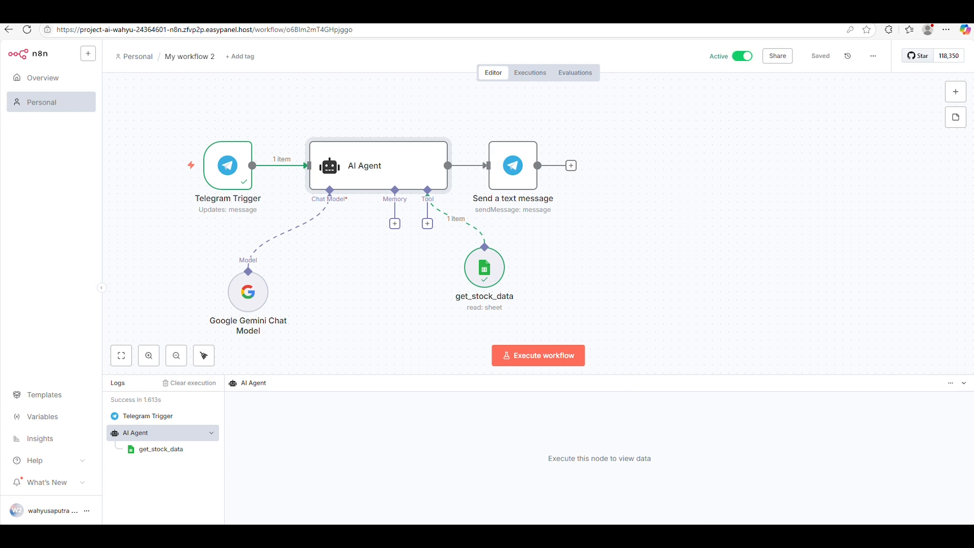
Switch to the "stok barang" spreadsheet, check the product names available for testing, and return to the workflow
{"action": "key", "text": "alt+Tab"}
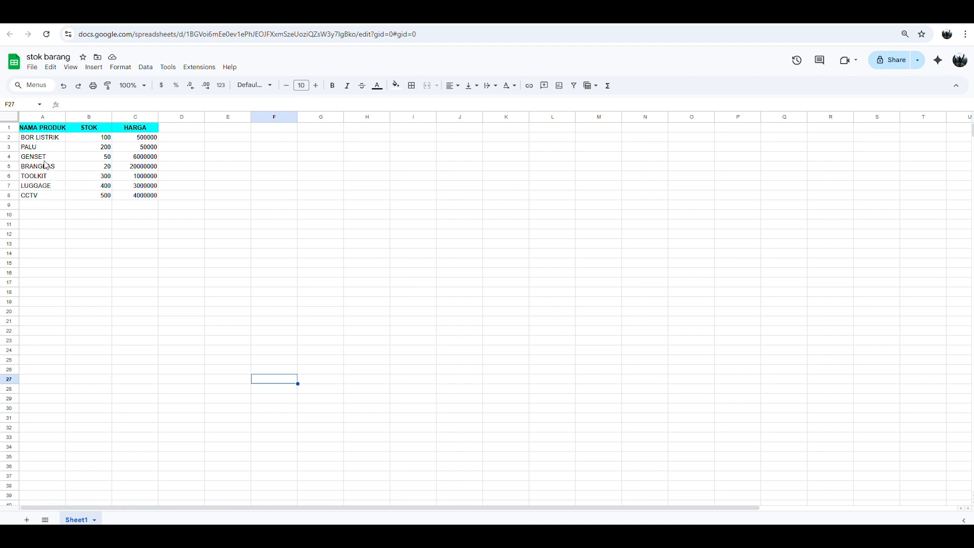
{"action": "left_click", "coordinate": [42, 186]}
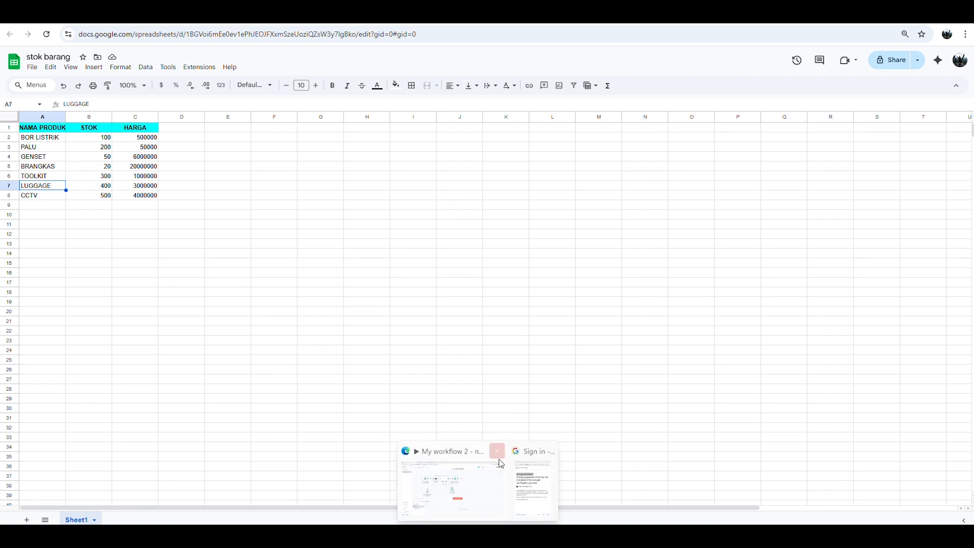
{"action": "left_click", "coordinate": [477, 473]}
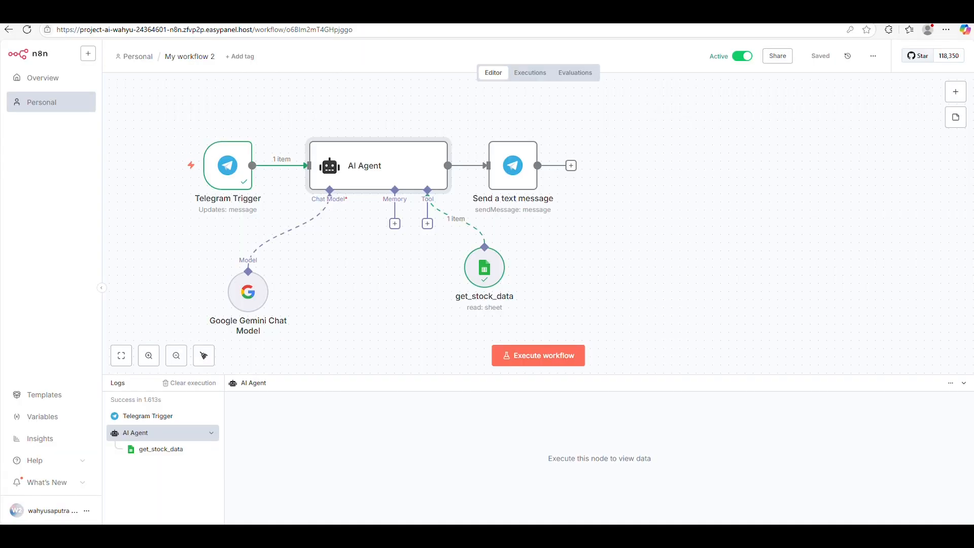
Switch to Telegram Web and send the greeting "hay" to the mas wayyy bot
{"action": "left_click", "coordinate": [213, 14]}
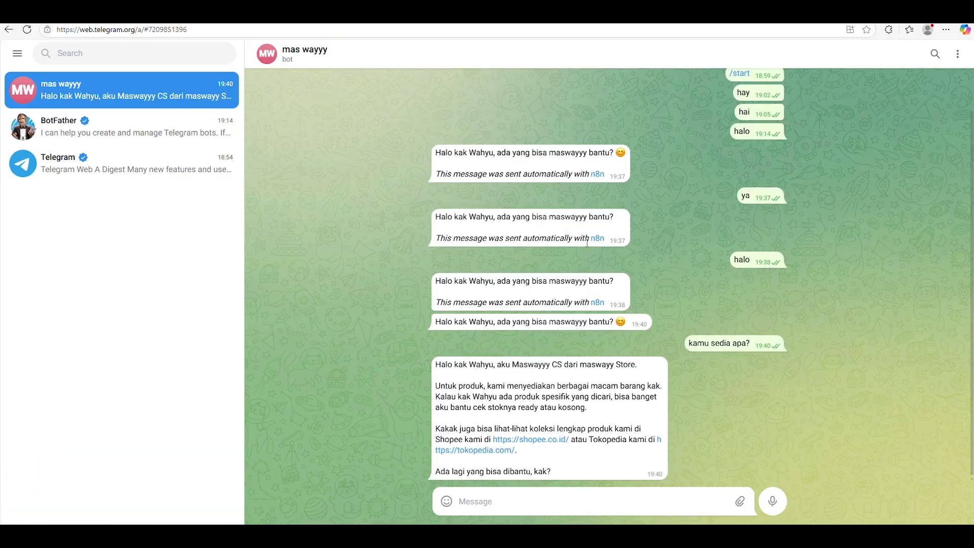
{"action": "left_click", "coordinate": [481, 501]}
{"action": "type", "text": "ha"}
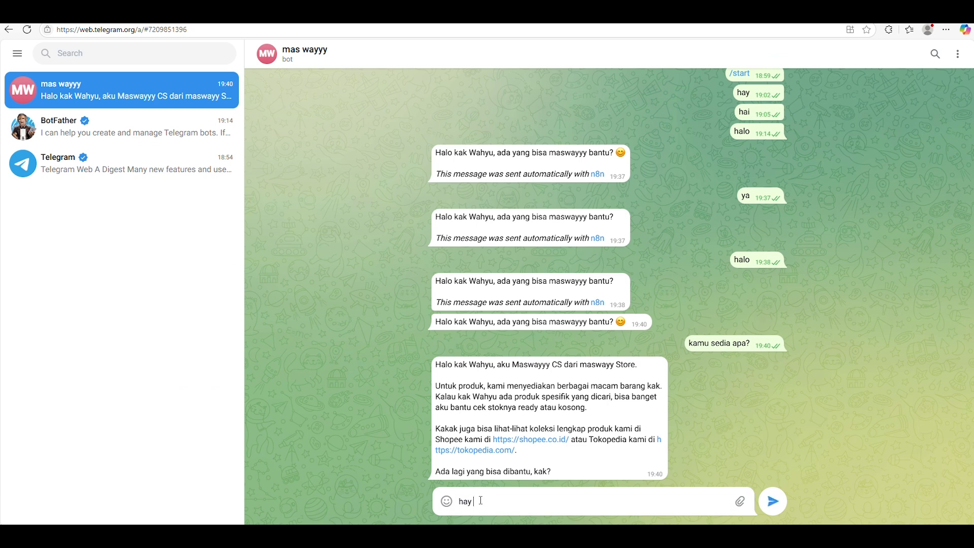
{"action": "type", "text": "y"}
{"action": "key", "text": "Return"}
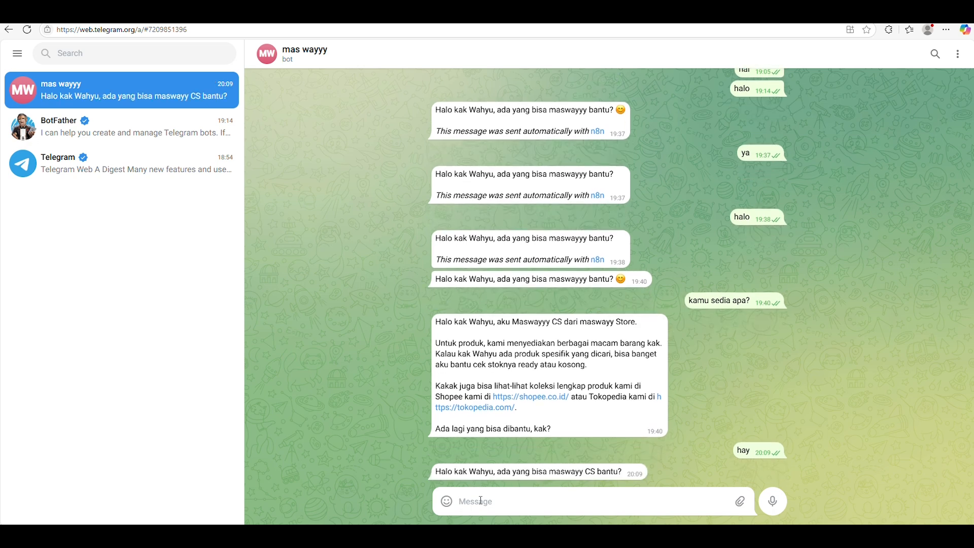
Ask the bot "apakah palu ready?" and examine the stock information and closing sentence in its reply
{"action": "type", "text": "apakah palu"}
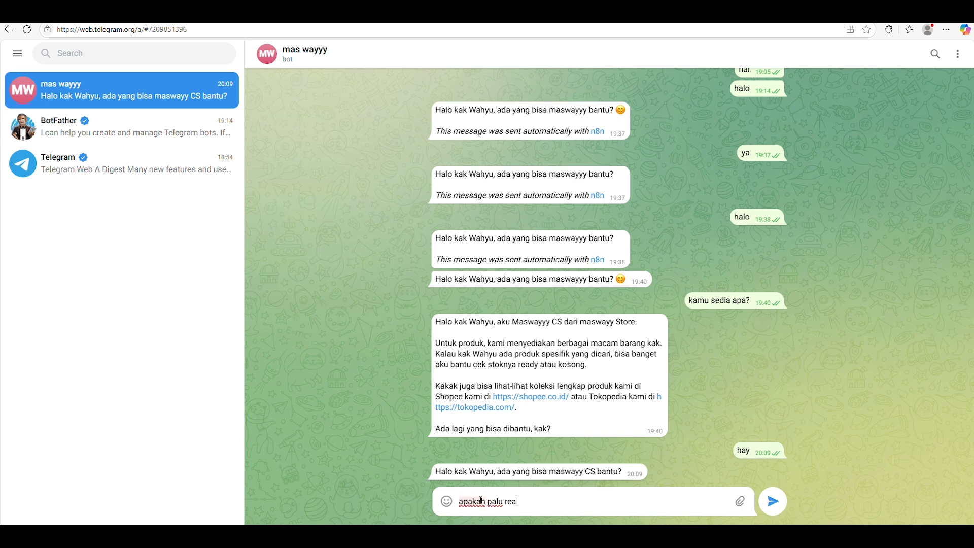
{"action": "type", "text": " ready?"}
{"action": "key", "text": "Return"}
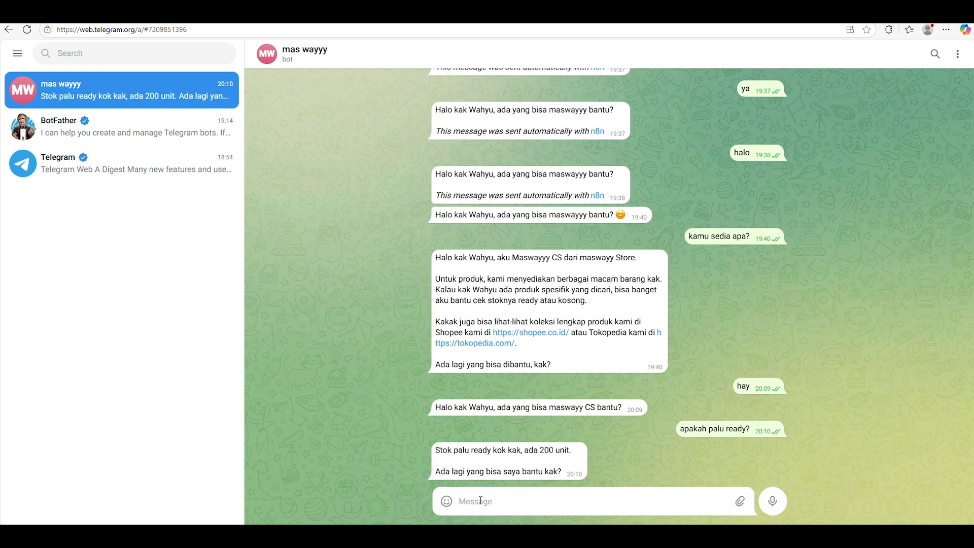
{"action": "left_click_drag", "start_coordinate": [525, 449], "coordinate": [567, 450]}
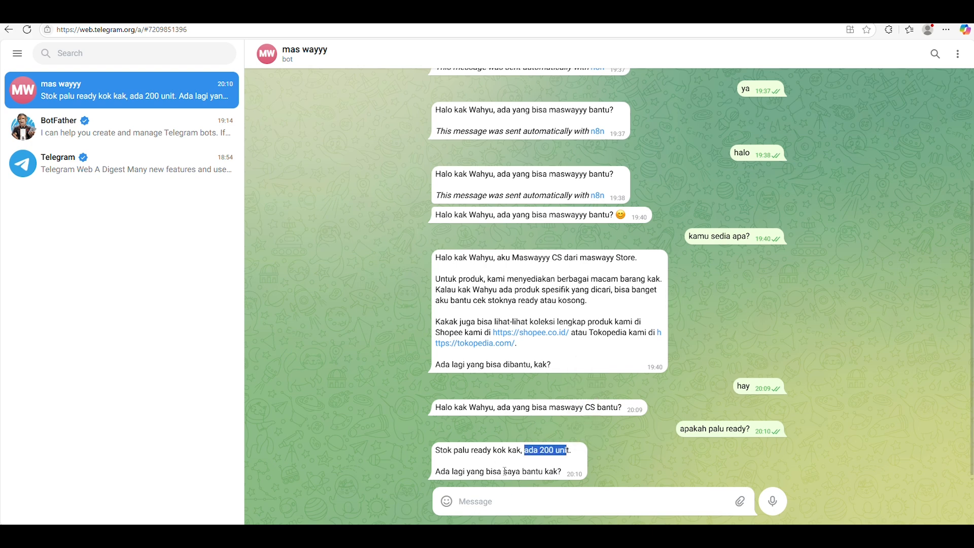
{"action": "left_click_drag", "start_coordinate": [441, 471], "coordinate": [560, 471]}
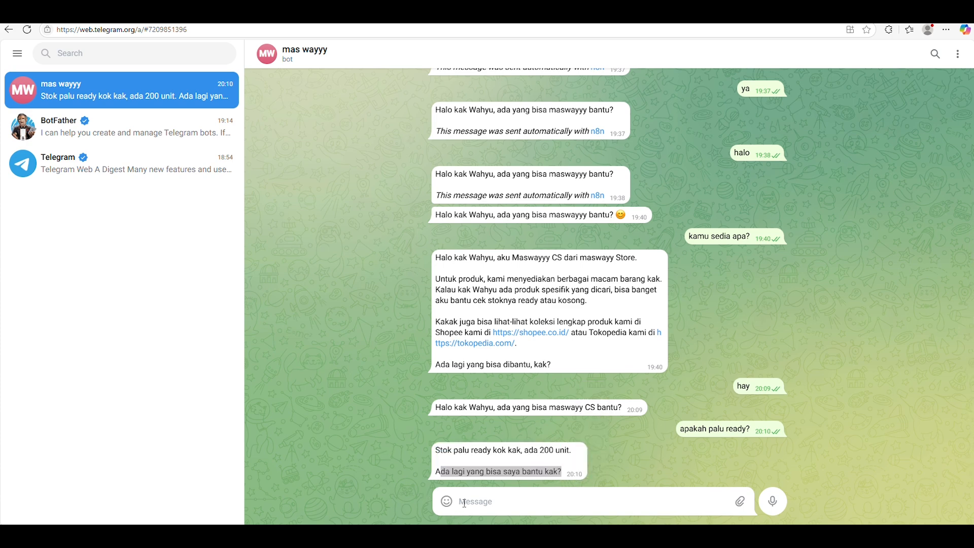
Ask the mas wayyy bot "bagaimana cara memesan?" in the Telegram chat
{"action": "left_click", "coordinate": [464, 502]}
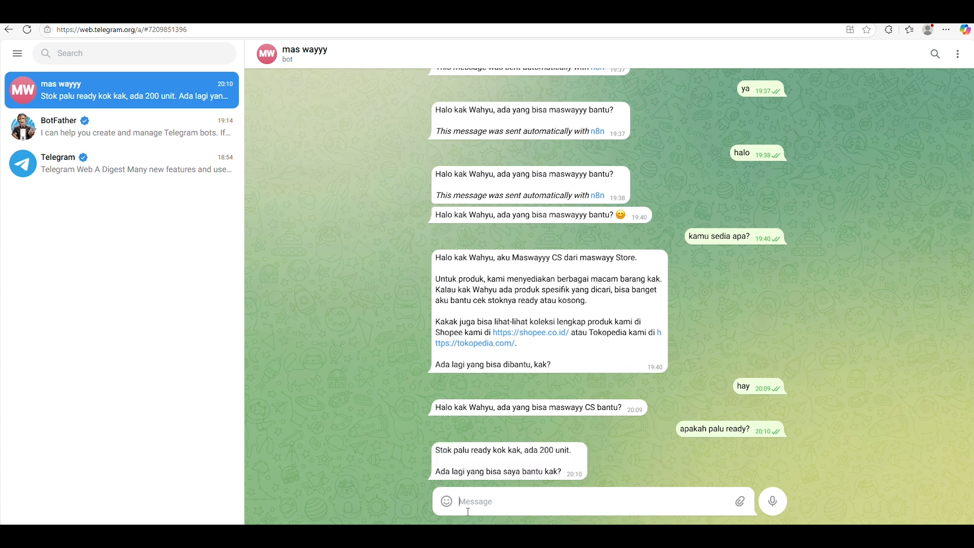
{"action": "type", "text": "bags"}
{"action": "type", "text": "m"}
{"action": "type", "text": "ana ca"}
{"action": "type", "text": "ra memesan"}
{"action": "type", "text": "?"}
{"action": "key", "text": "Return"}
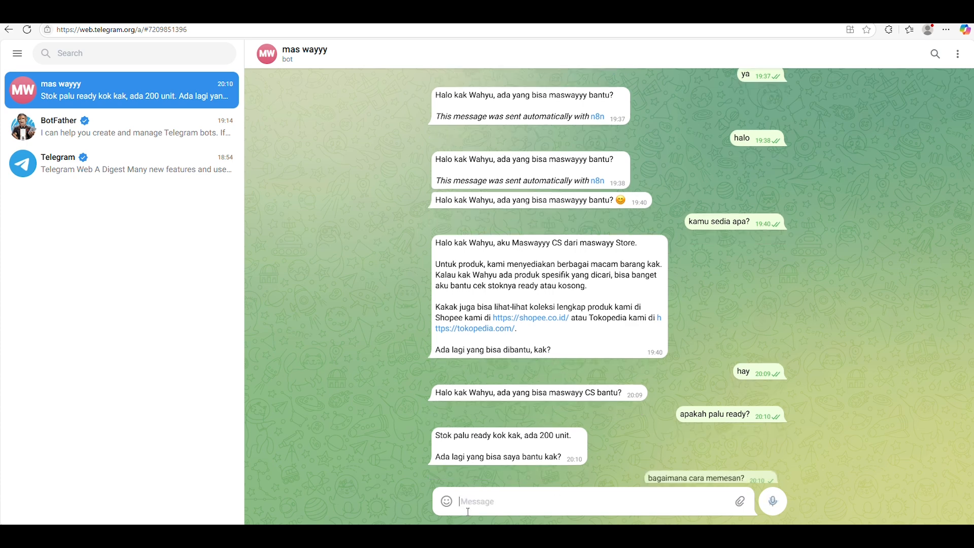
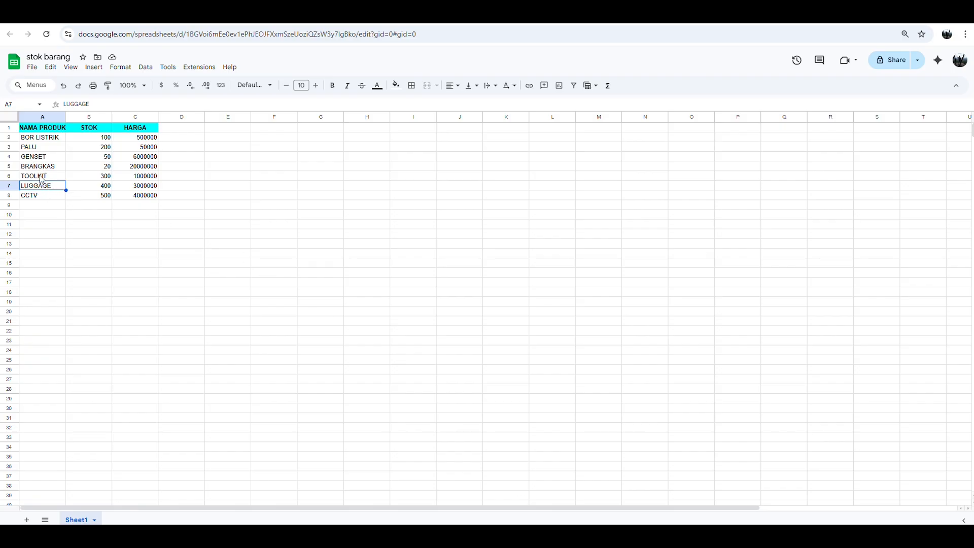
In the "stok barang" spreadsheet, set the STOK value of PALU to 0
{"action": "left_click", "coordinate": [40, 150]}
{"action": "left_click", "coordinate": [88, 149]}
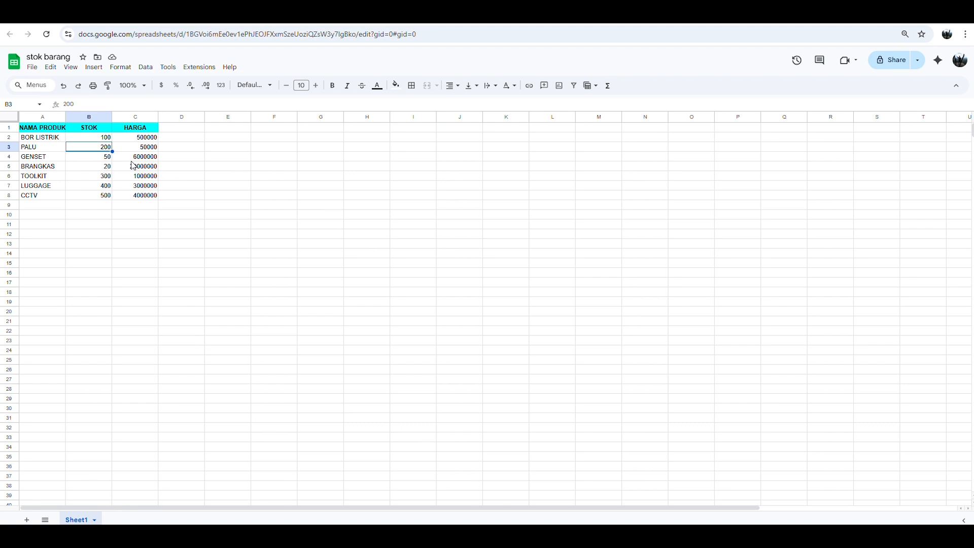
{"action": "type", "text": "0"}
{"action": "key", "text": "Return"}
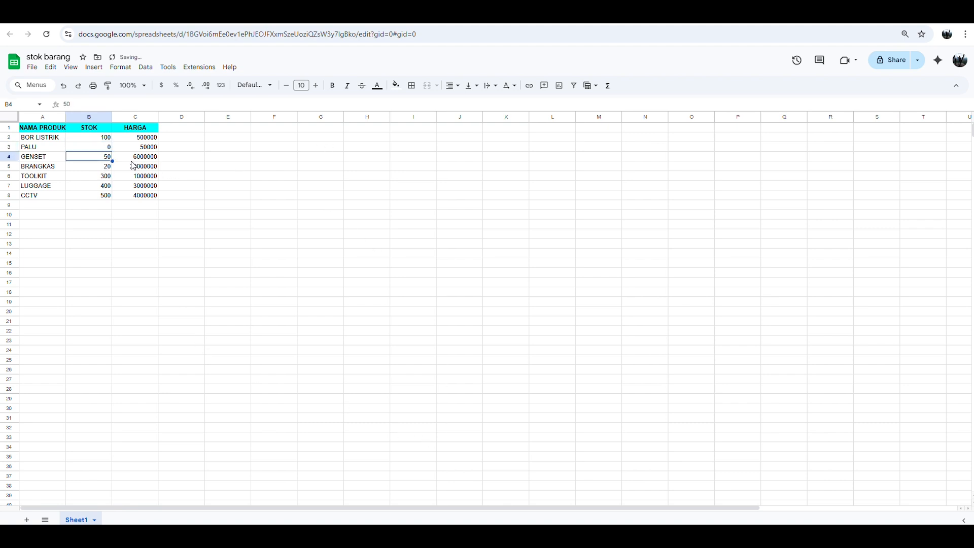
{"action": "left_click", "coordinate": [112, 146]}
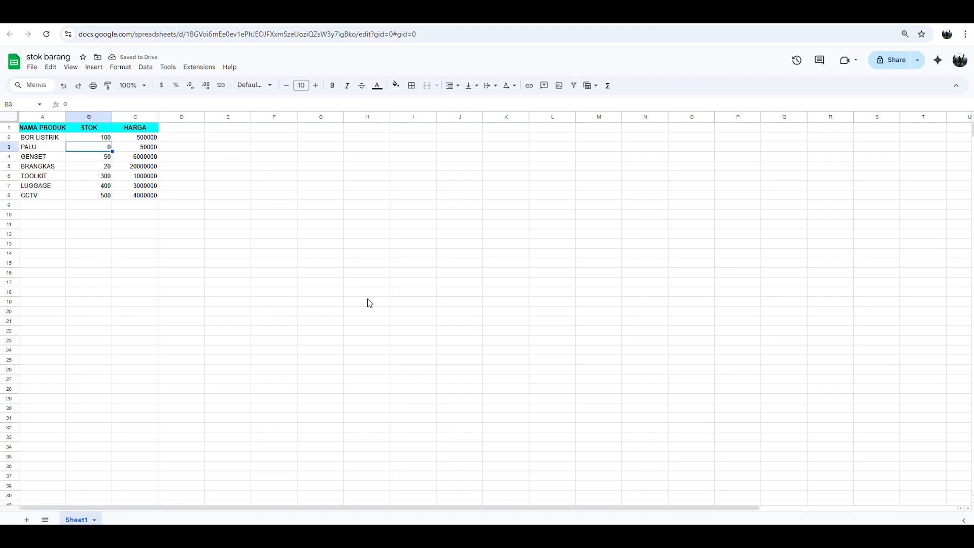
Switch back to Telegram Web, ask the bot "berapa stok palu?", and examine the stock status in its reply
{"action": "left_click", "coordinate": [497, 494]}
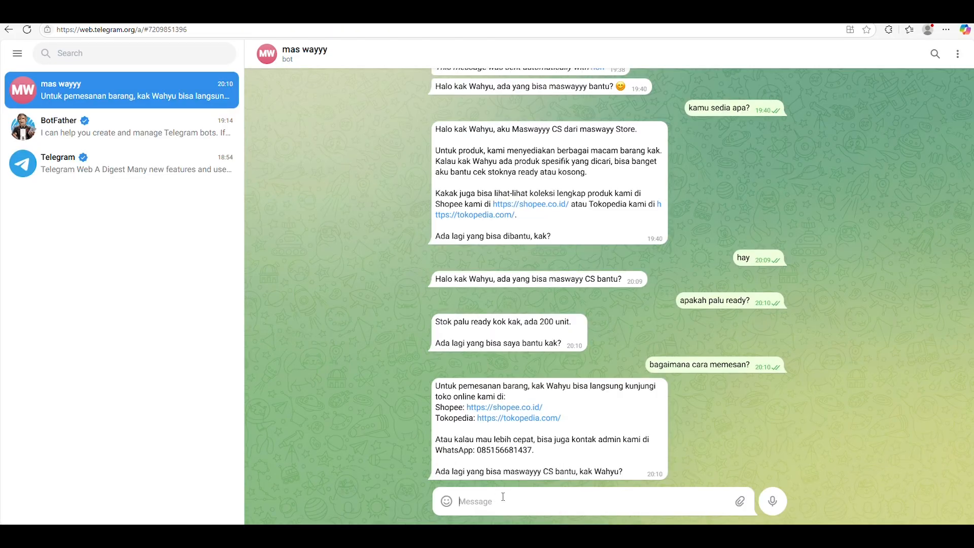
{"action": "type", "text": "bta"}
{"action": "type", "text": "s"}
{"action": "type", "text": "alu"}
{"action": "type", "text": "?"}
{"action": "key", "text": "Return"}
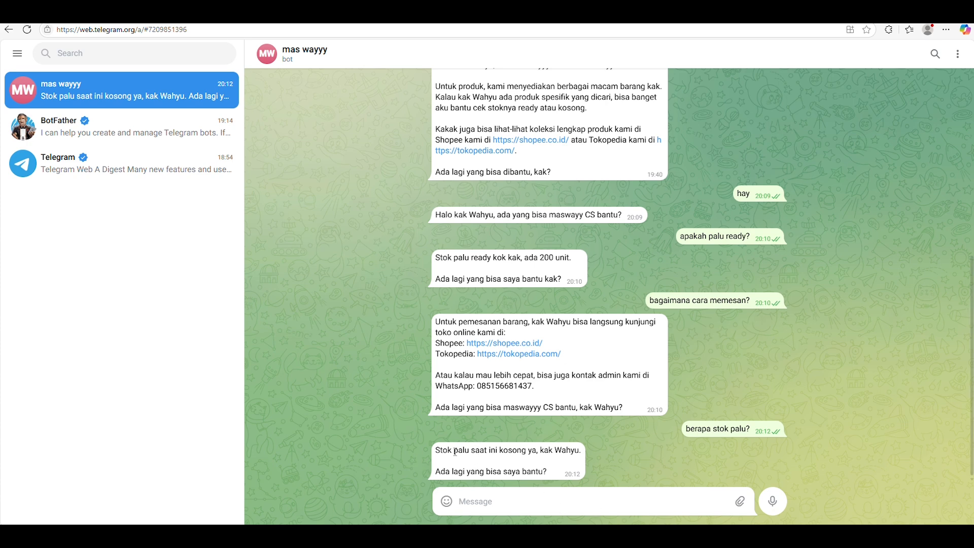
{"action": "left_click_drag", "start_coordinate": [454, 450], "coordinate": [561, 451]}
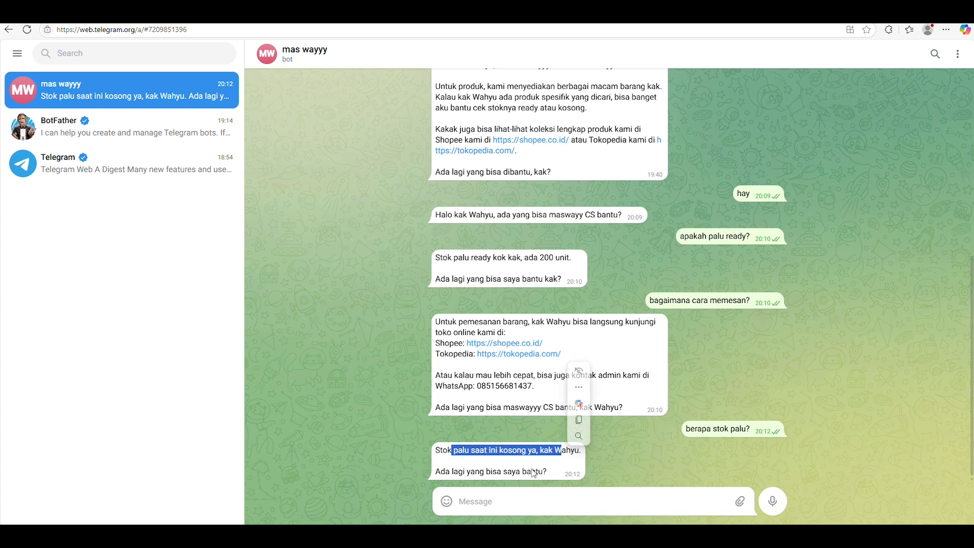
Switch to the "stok barang" spreadsheet and set the STOK value of PALU to 999
{"action": "key", "text": "alt+Tab"}
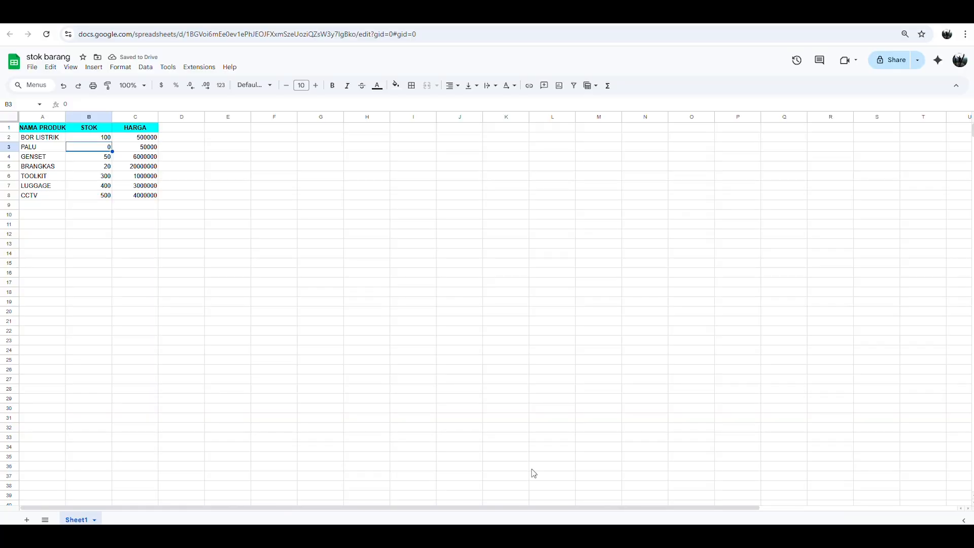
{"action": "type", "text": "9"}
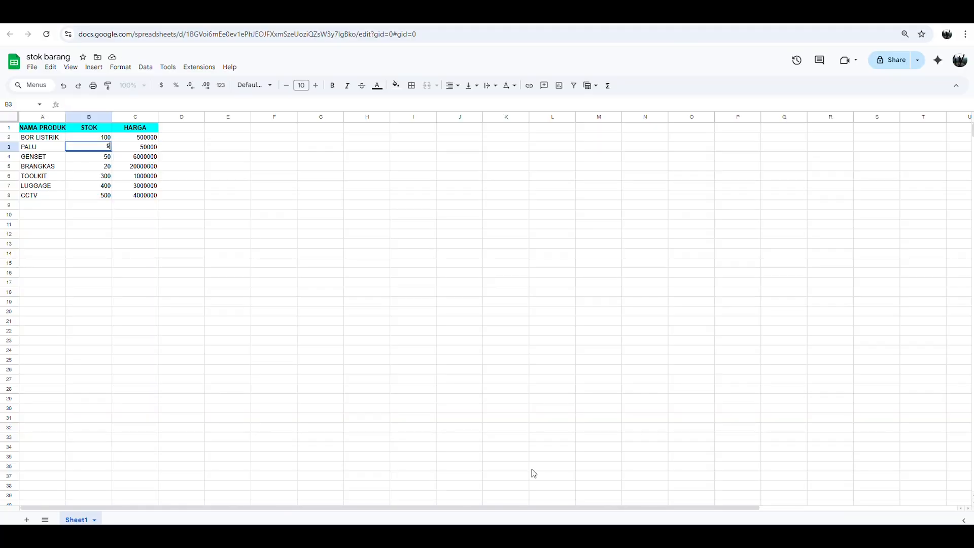
{"action": "type", "text": "99"}
{"action": "key", "text": "Return"}
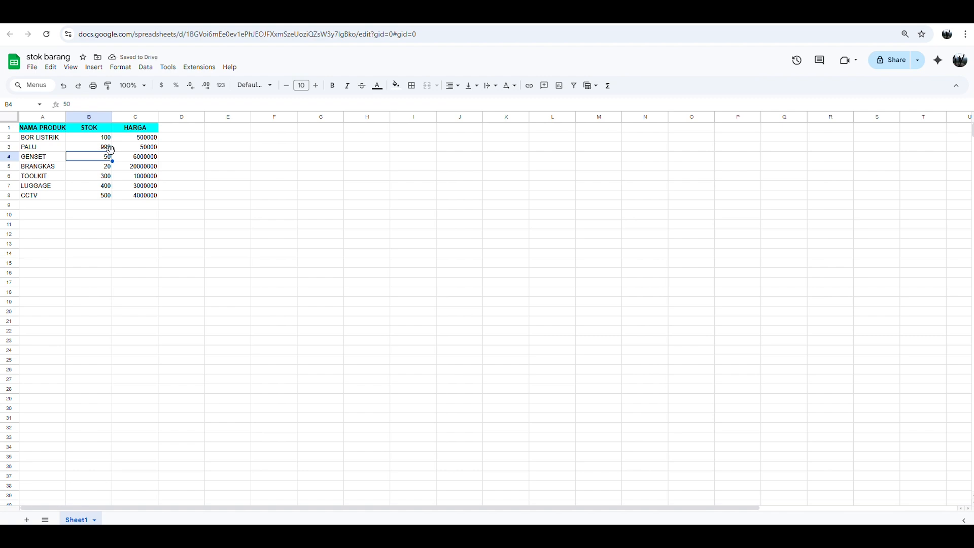
Switch to Telegram Web, ask the bot "sekarang brapa stok palu?", and return to the n8n workflow
{"action": "key", "text": "alt+Tab"}
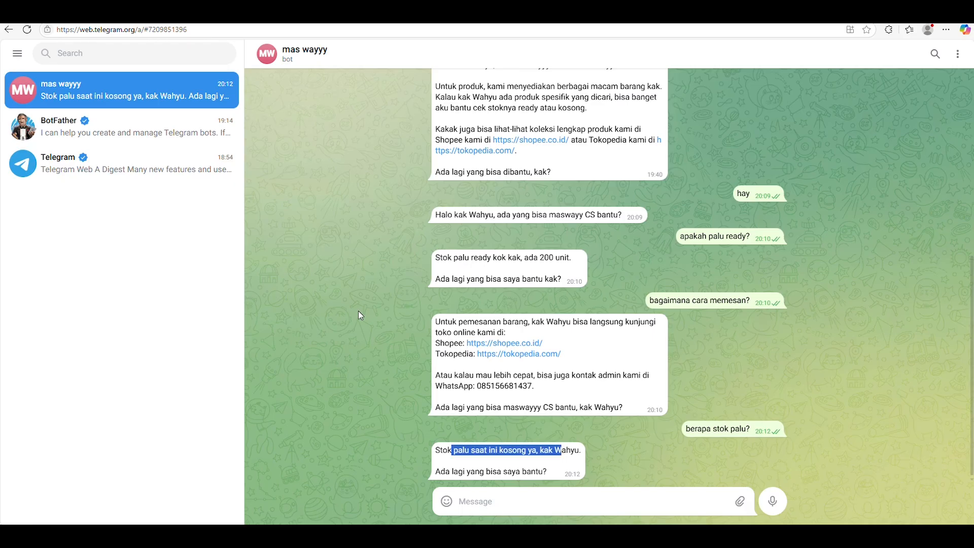
{"action": "left_click", "coordinate": [473, 503]}
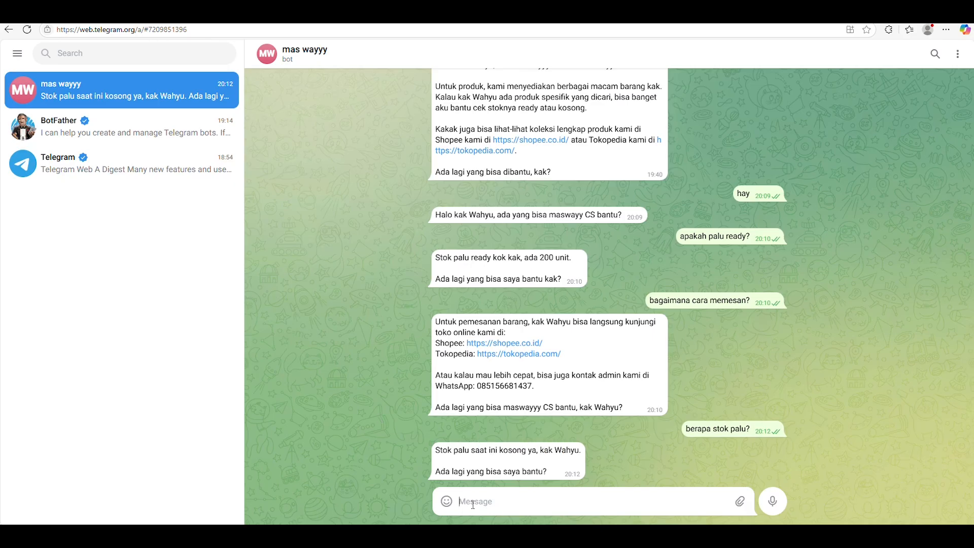
{"action": "type", "text": "sekarang brapa stok palu"}
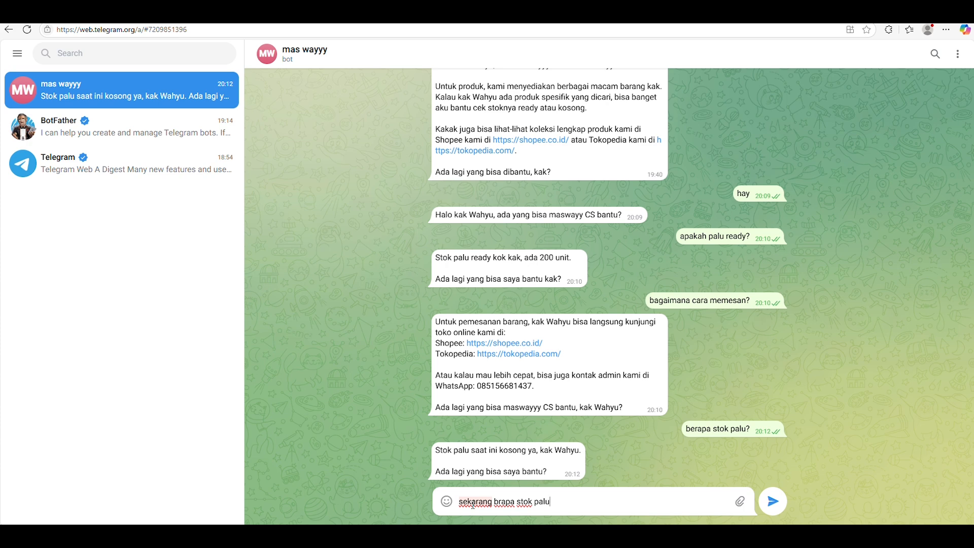
{"action": "type", "text": "?"}
{"action": "key", "text": "Return"}
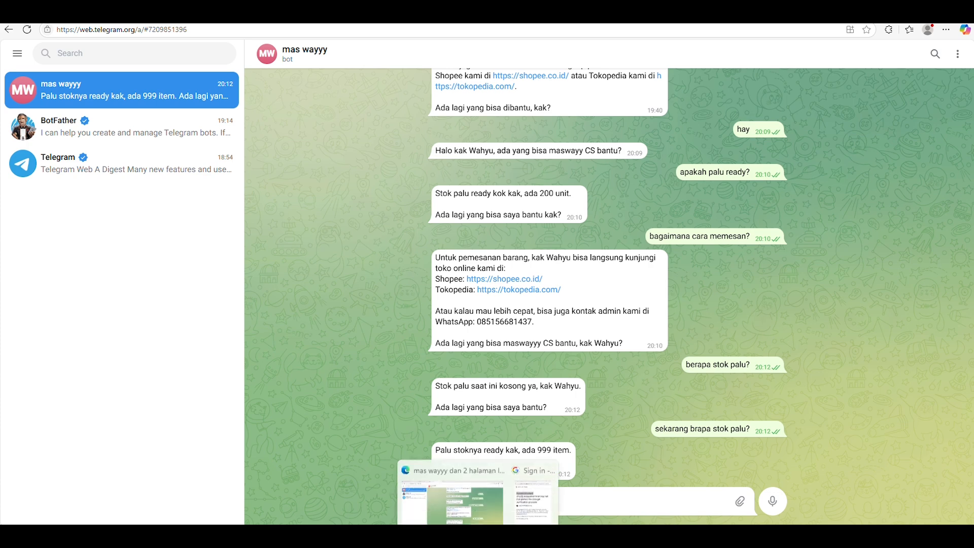
{"action": "left_click", "coordinate": [162, 11]}
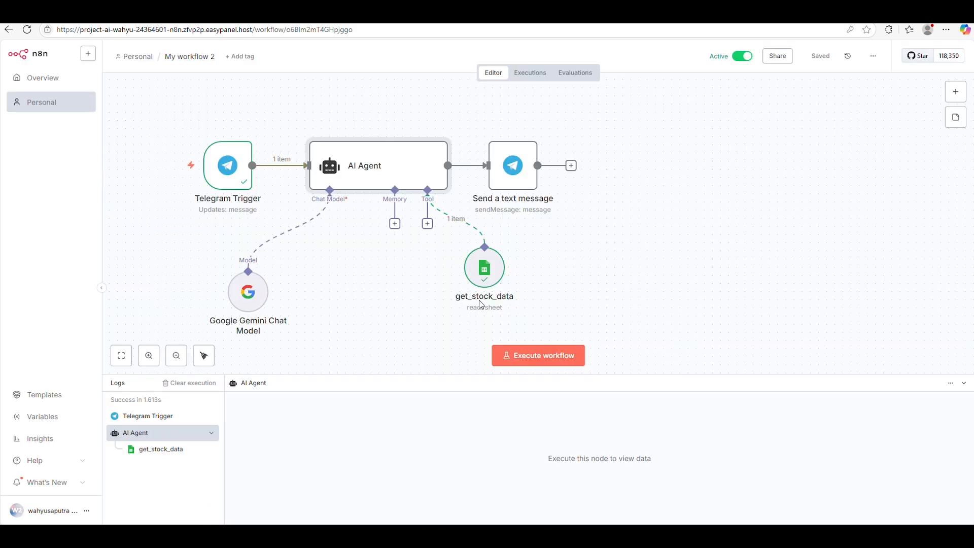
Attach a Simple Memory node to the AI Agent with Session ID set to Define below, and deactivate the workflow
{"action": "left_click", "coordinate": [394, 224]}
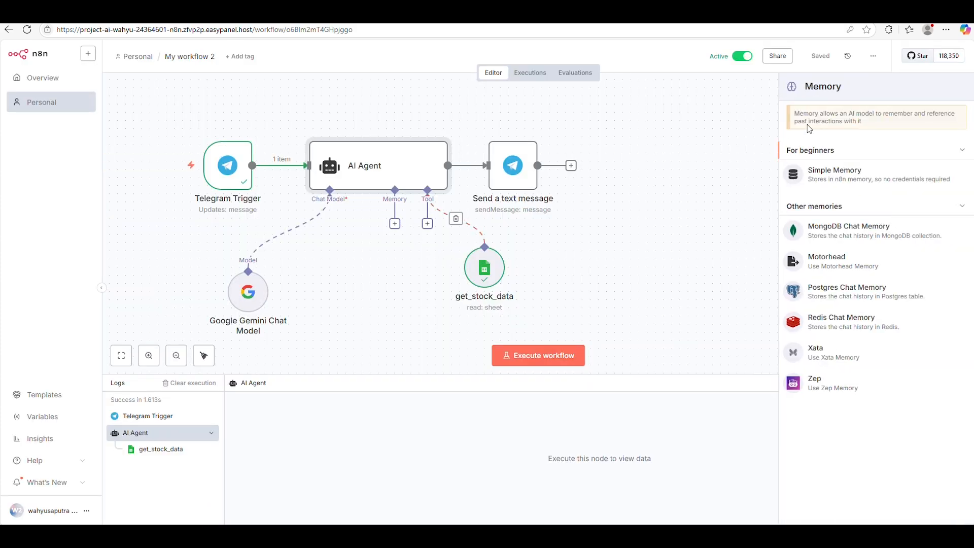
{"action": "left_click", "coordinate": [830, 176]}
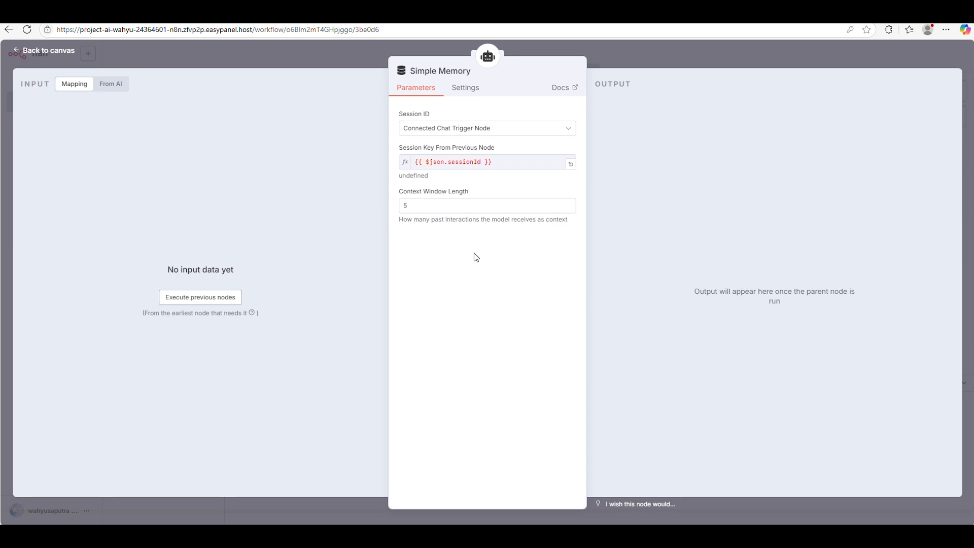
{"action": "left_click", "coordinate": [481, 133]}
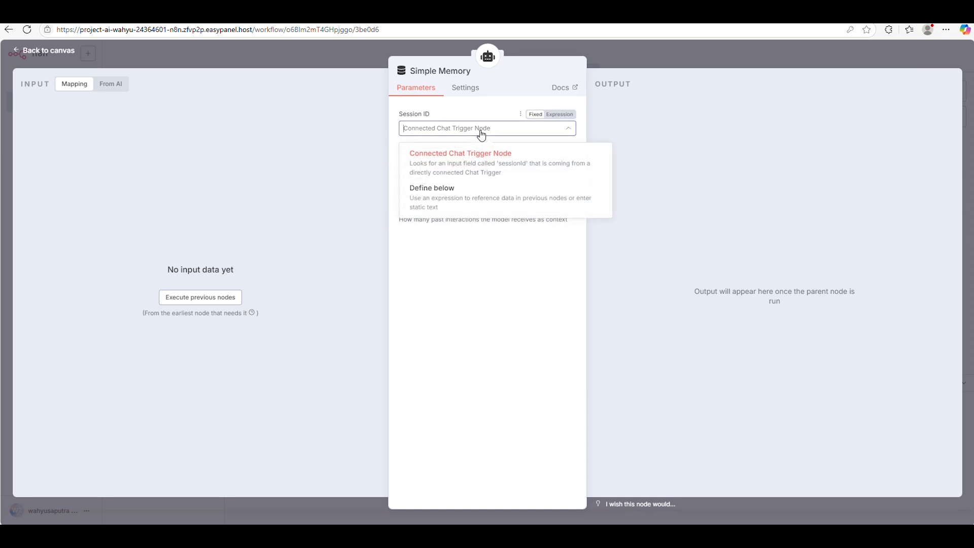
{"action": "left_click", "coordinate": [437, 196]}
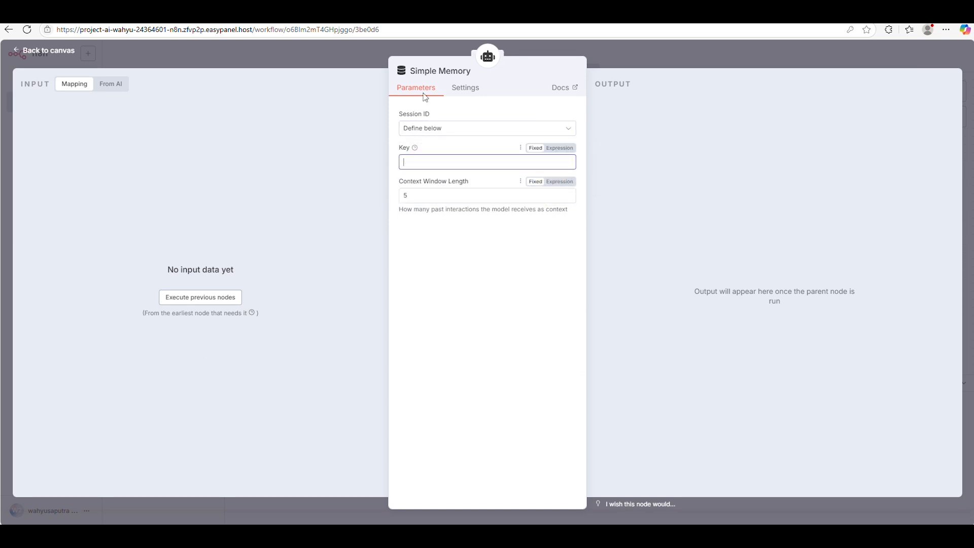
{"action": "left_click", "coordinate": [25, 53]}
{"action": "left_click", "coordinate": [742, 58]}
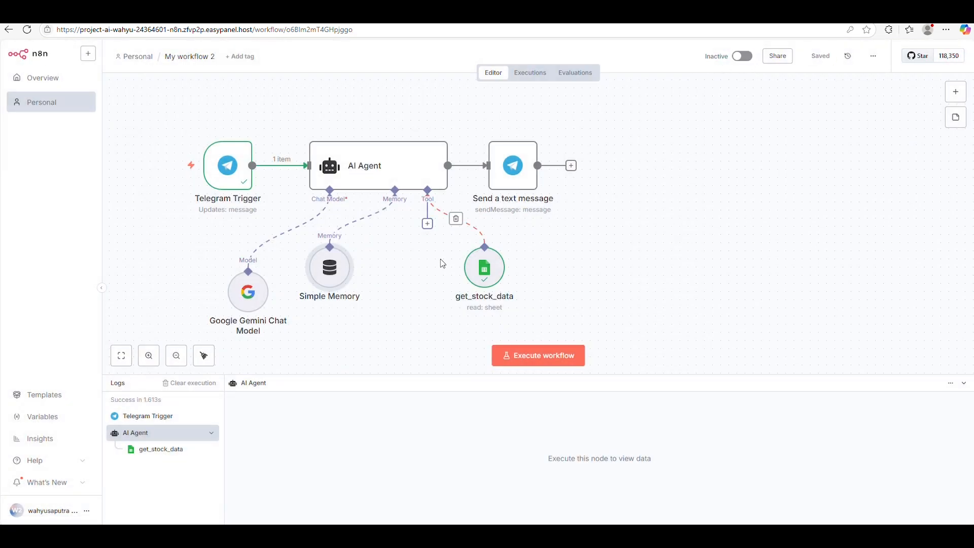
Try to load input data for the Simple Memory node by executing the previous nodes with its Key left empty
{"action": "double_click", "coordinate": [338, 271]}
{"action": "left_click", "coordinate": [438, 161]}
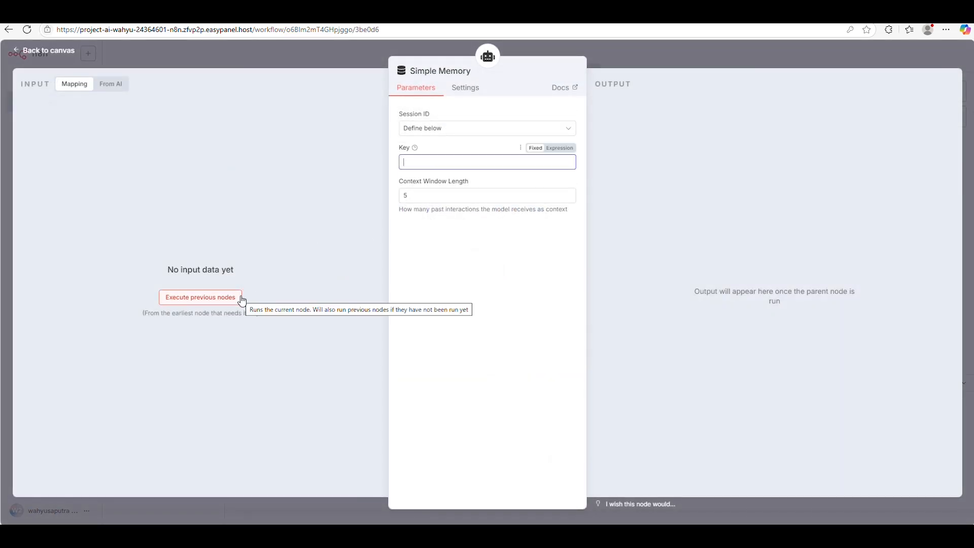
{"action": "left_click", "coordinate": [238, 299]}
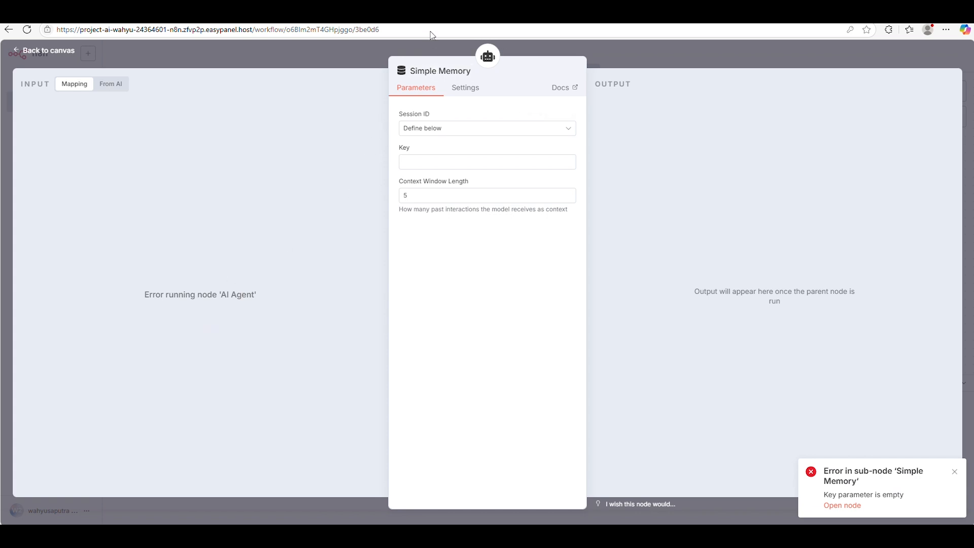
{"action": "key", "text": "Escape"}
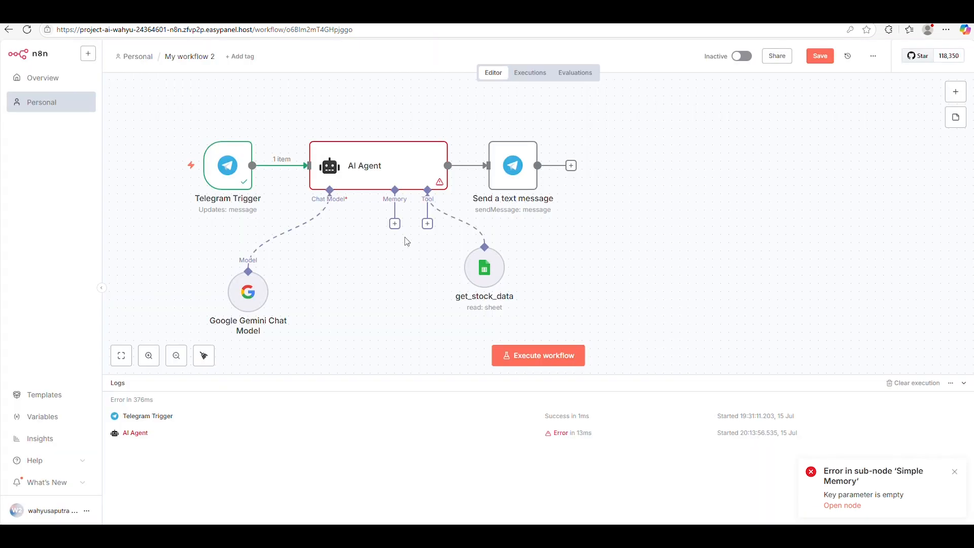
Add a new Simple Memory node to the AI Agent with default settings and try to activate the workflow
{"action": "left_click", "coordinate": [395, 223]}
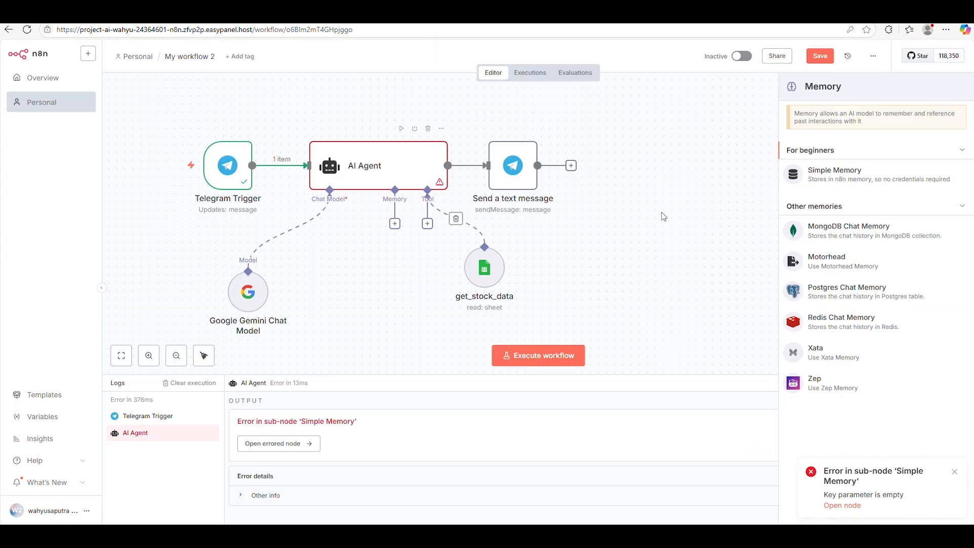
{"action": "left_click", "coordinate": [833, 179]}
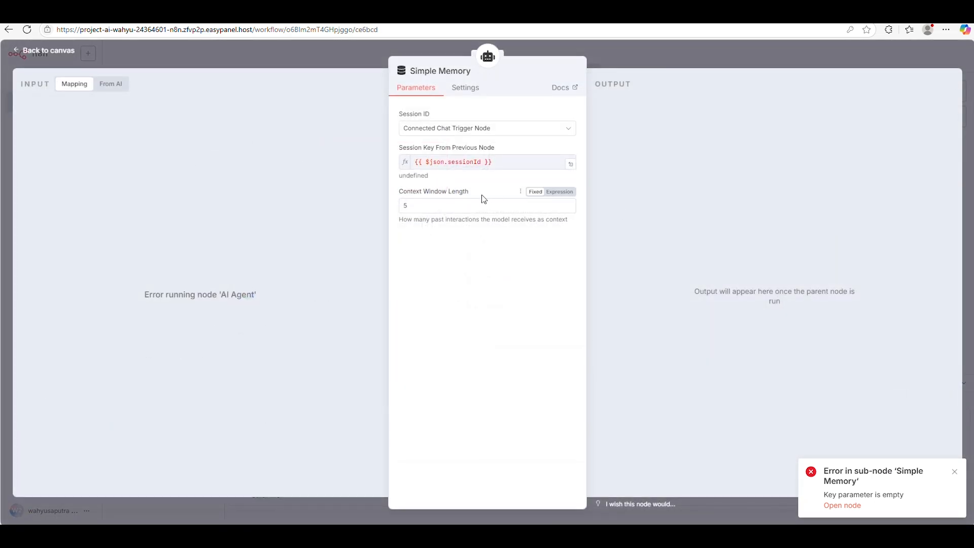
{"action": "left_click", "coordinate": [42, 53]}
{"action": "left_click", "coordinate": [733, 56]}
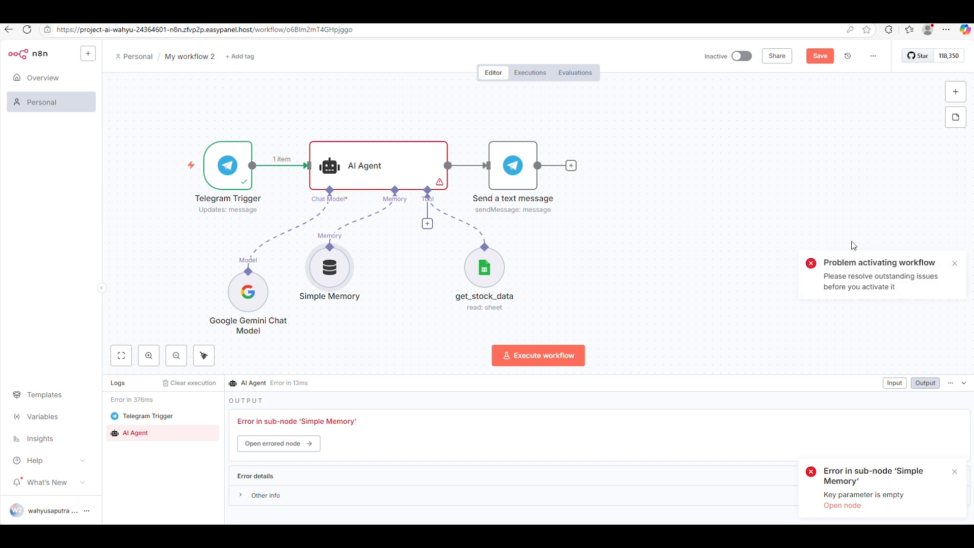
Activate the workflow and attach a Simple Memory node to the AI Agent with Session ID set to Define below
{"action": "left_click", "coordinate": [737, 57]}
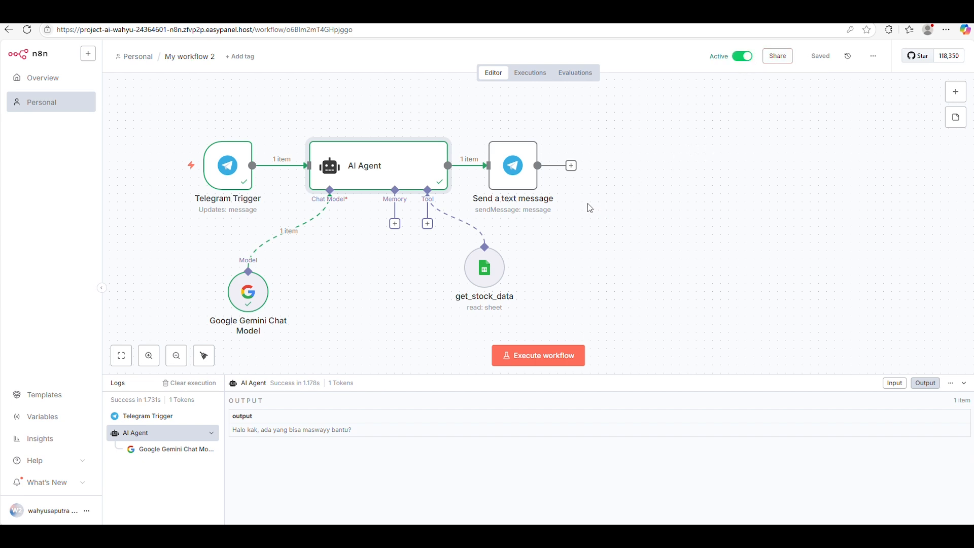
{"action": "left_click", "coordinate": [395, 224]}
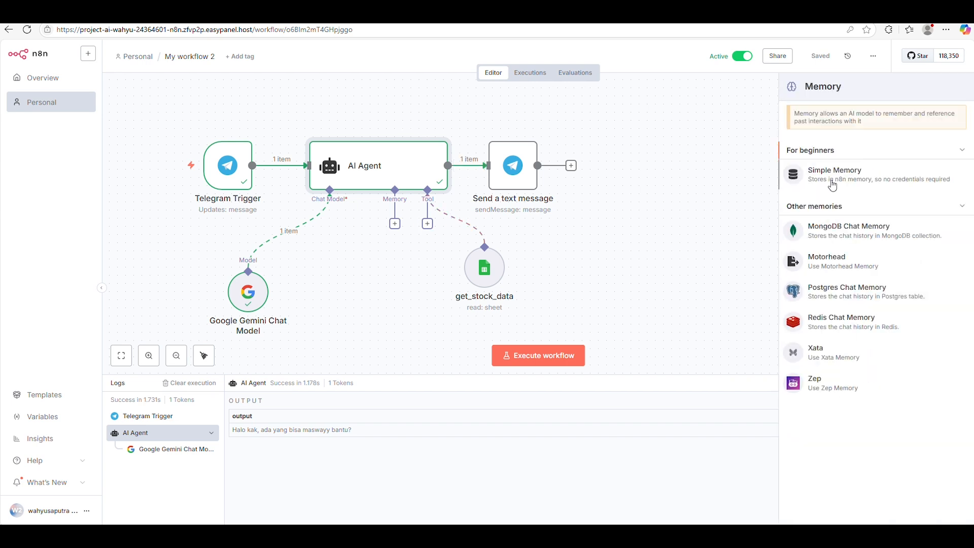
{"action": "left_click", "coordinate": [832, 185]}
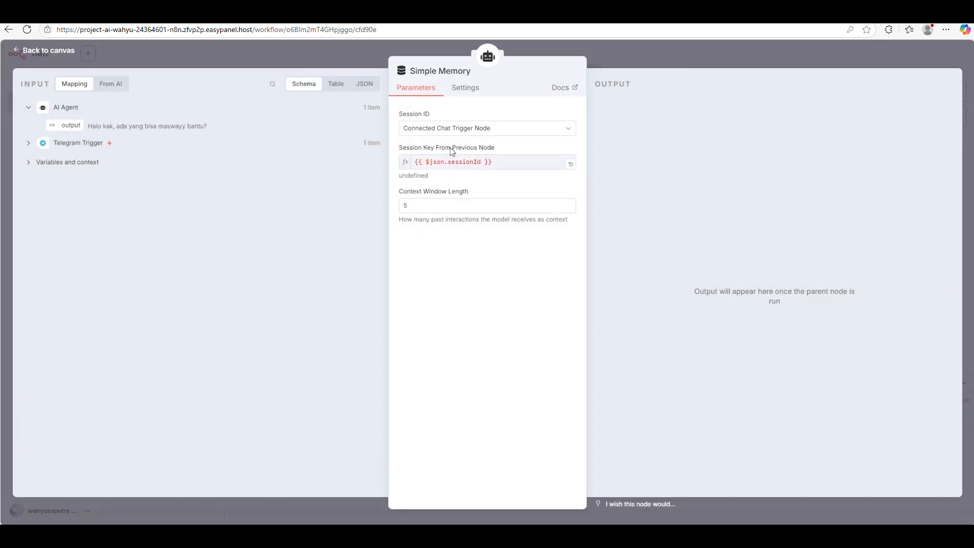
{"action": "left_click", "coordinate": [464, 129]}
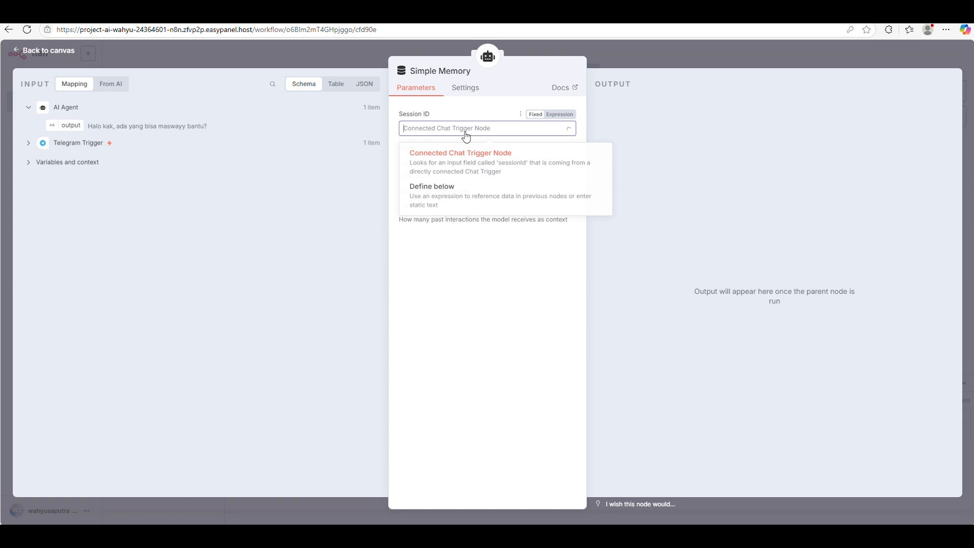
{"action": "left_click", "coordinate": [450, 197]}
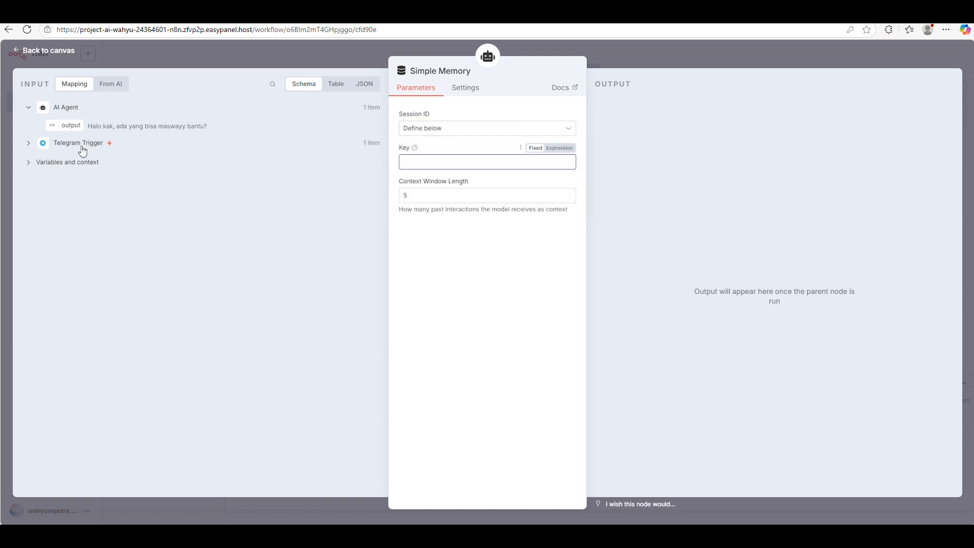
Map the Telegram Trigger's message chat id into the Simple Memory node's Key as an expression
{"action": "left_click", "coordinate": [427, 25]}
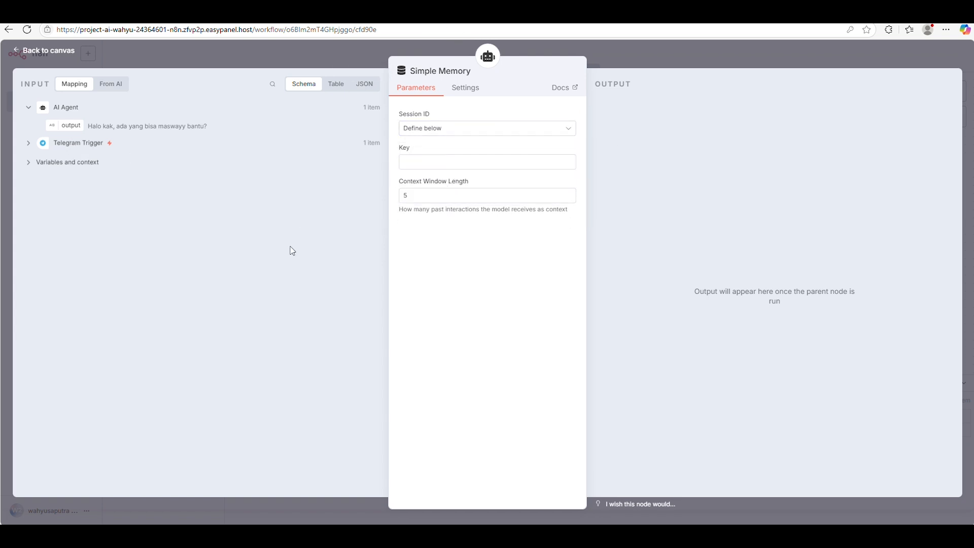
{"action": "left_click", "coordinate": [29, 143]}
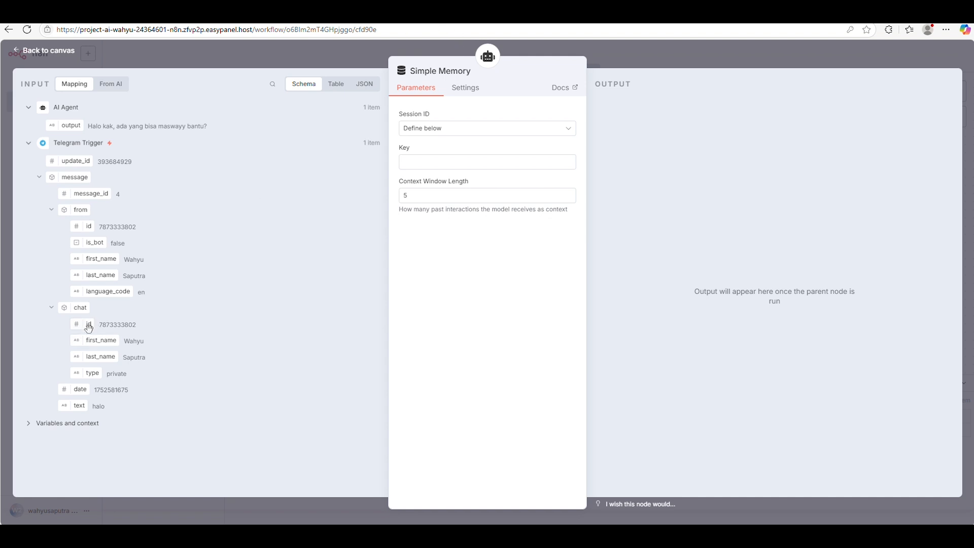
{"action": "left_click_drag", "start_coordinate": [88, 324], "coordinate": [431, 163]}
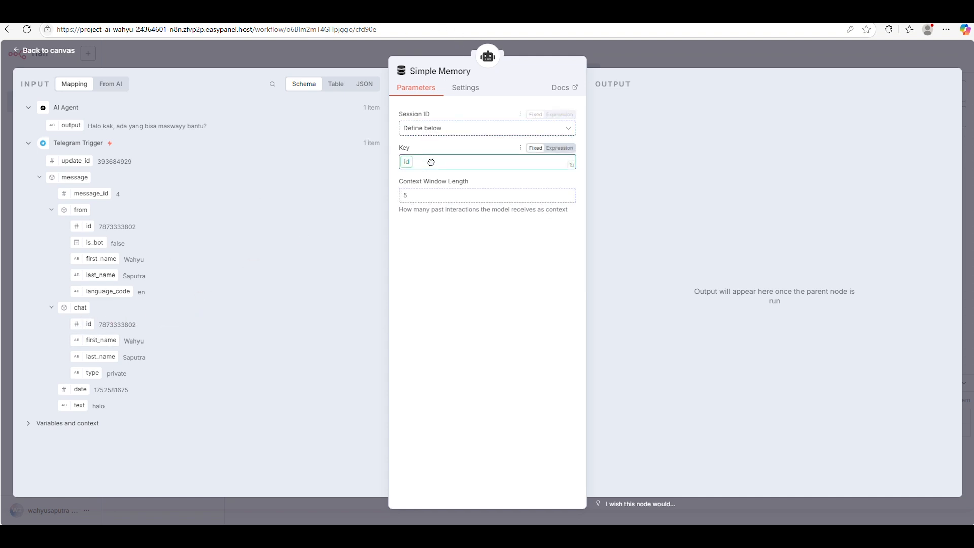
{"action": "left_click", "coordinate": [433, 173]}
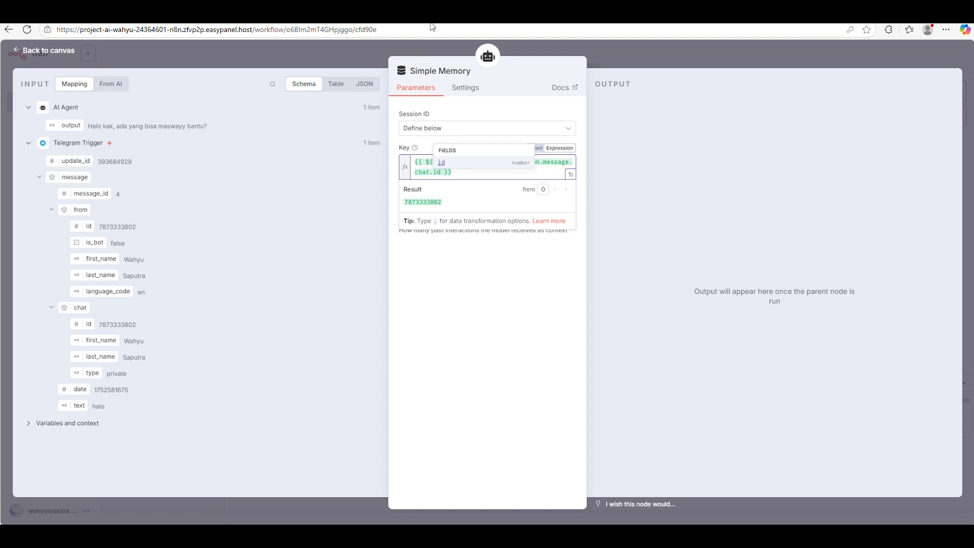
{"action": "left_click", "coordinate": [486, 260]}
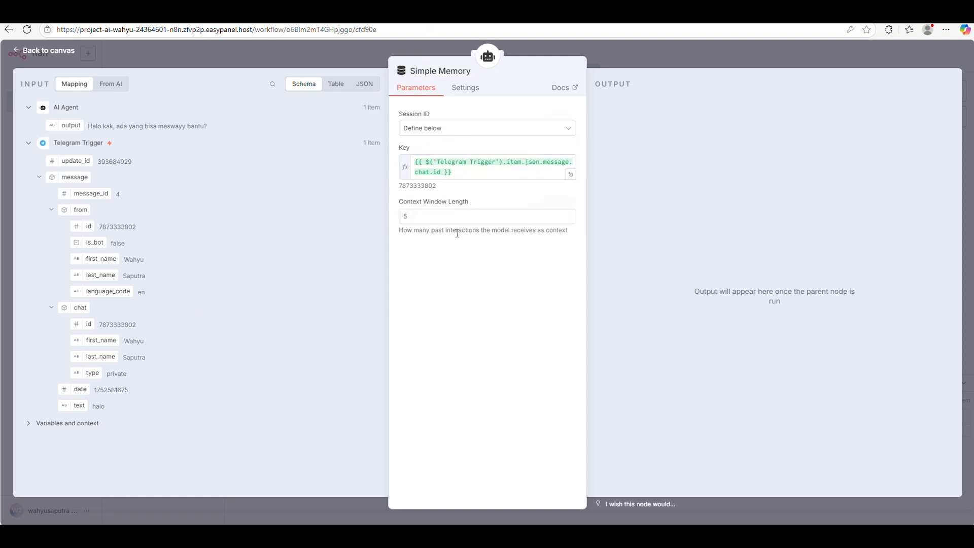
Set the Simple Memory node's Context Window Length to 10 and return to the workflow canvas
{"action": "left_click", "coordinate": [448, 217]}
{"action": "left_click_drag", "start_coordinate": [428, 217], "coordinate": [374, 223]}
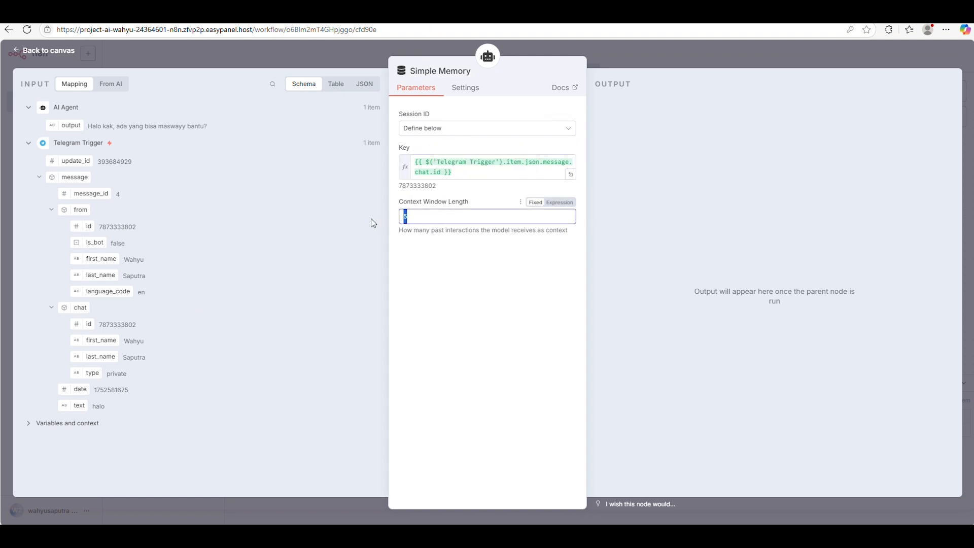
{"action": "type", "text": "10"}
{"action": "left_click", "coordinate": [439, 283]}
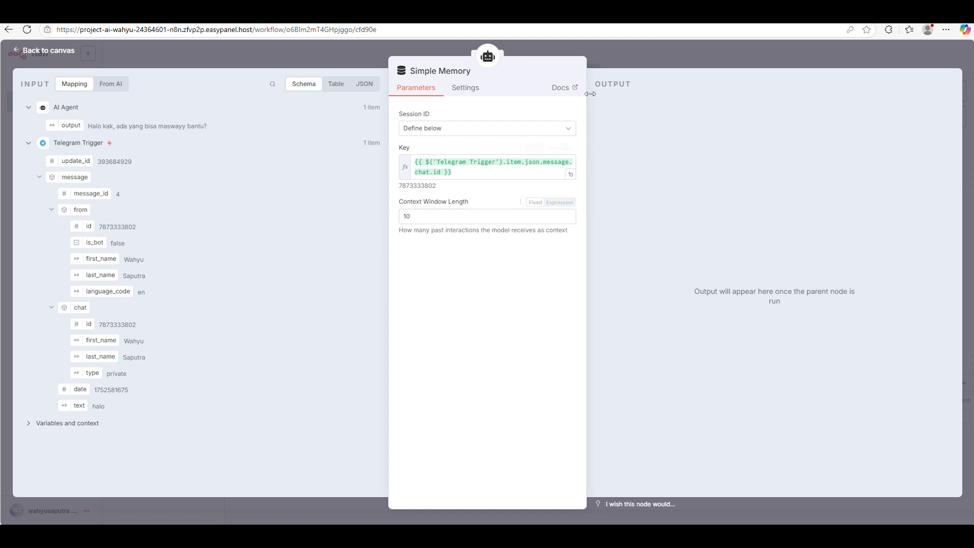
{"action": "left_click", "coordinate": [41, 52]}
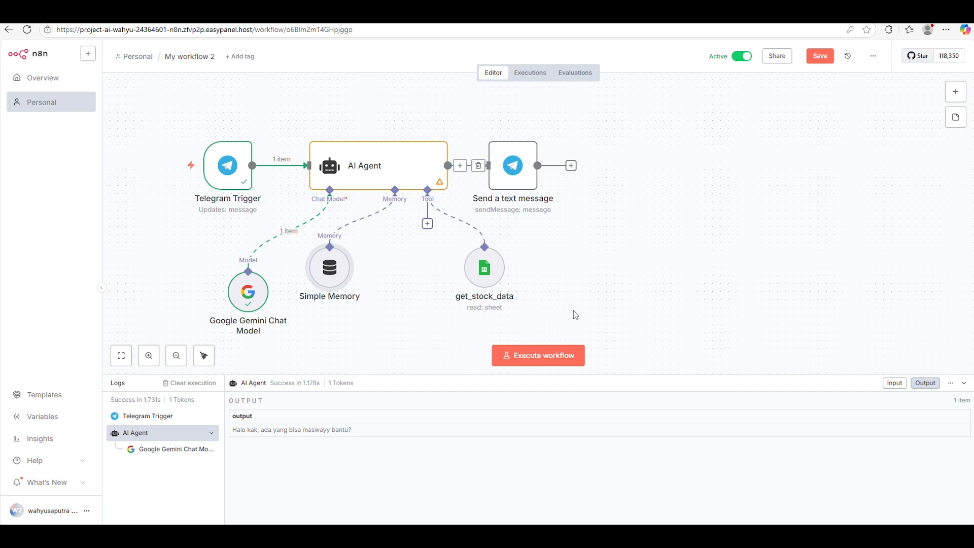
{"action": "left_click", "coordinate": [129, 361]}
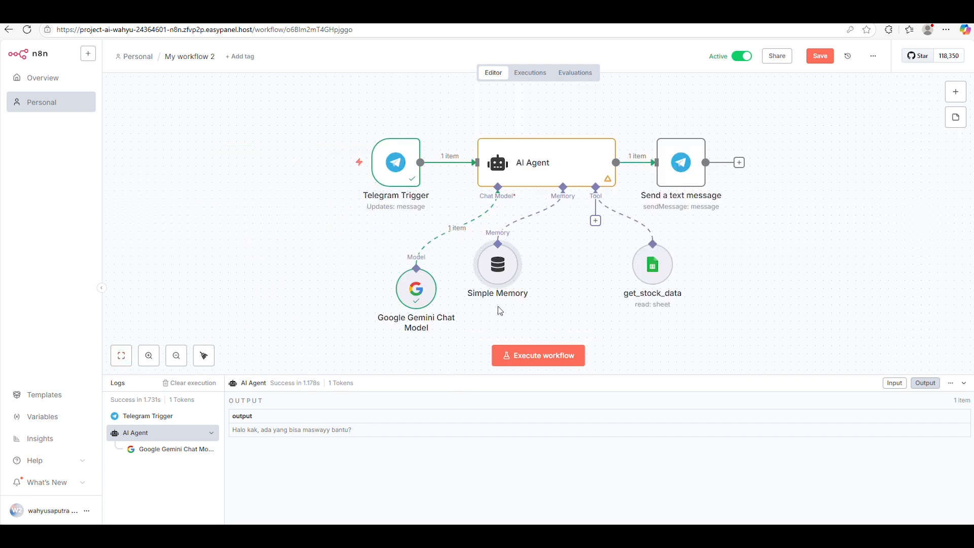
Switch to Telegram Web and send the bot the message "pertanyaan apa yg pertama ku tanyakan?"
{"action": "left_click", "coordinate": [203, 12]}
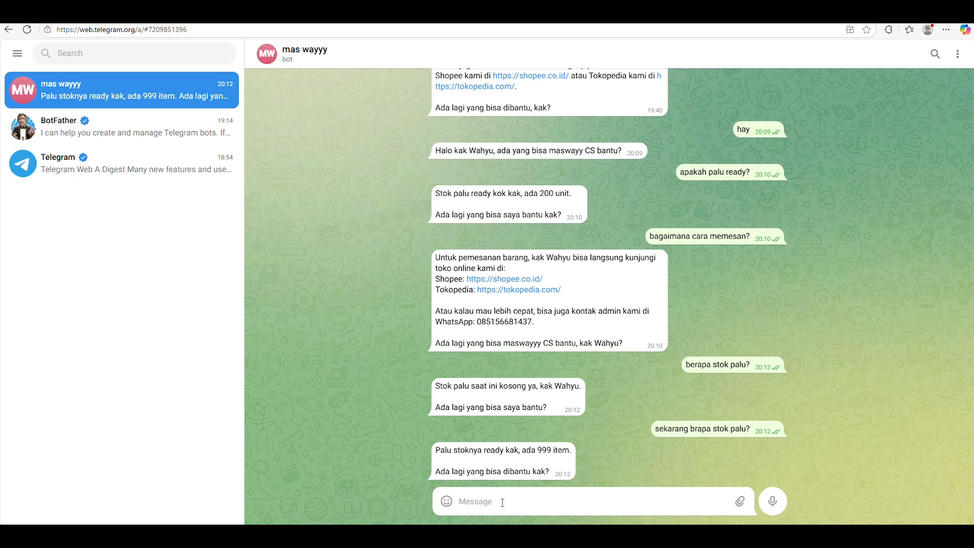
{"action": "type", "text": "pertanyaan apa yg pertama k"}
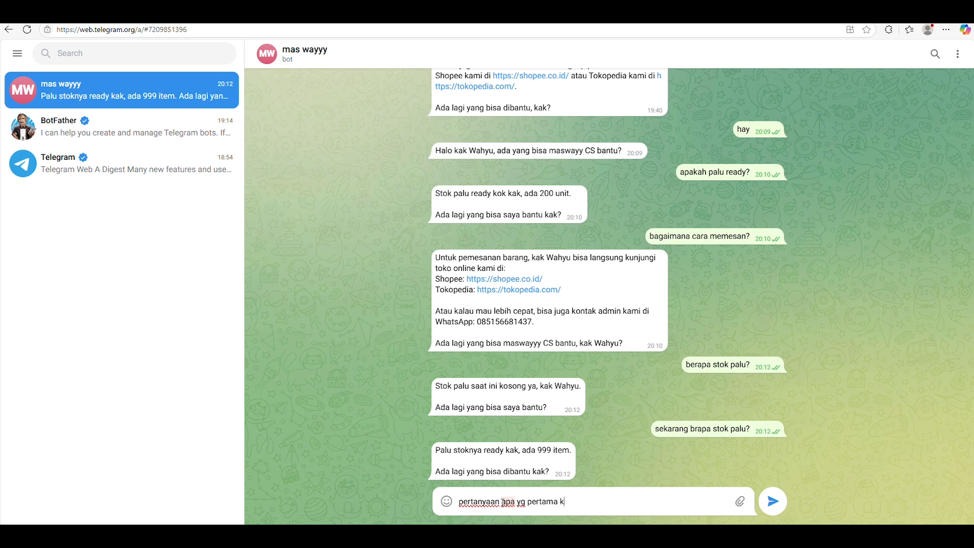
{"action": "type", "text": "u tanyakan?"}
{"action": "key", "text": "Return"}
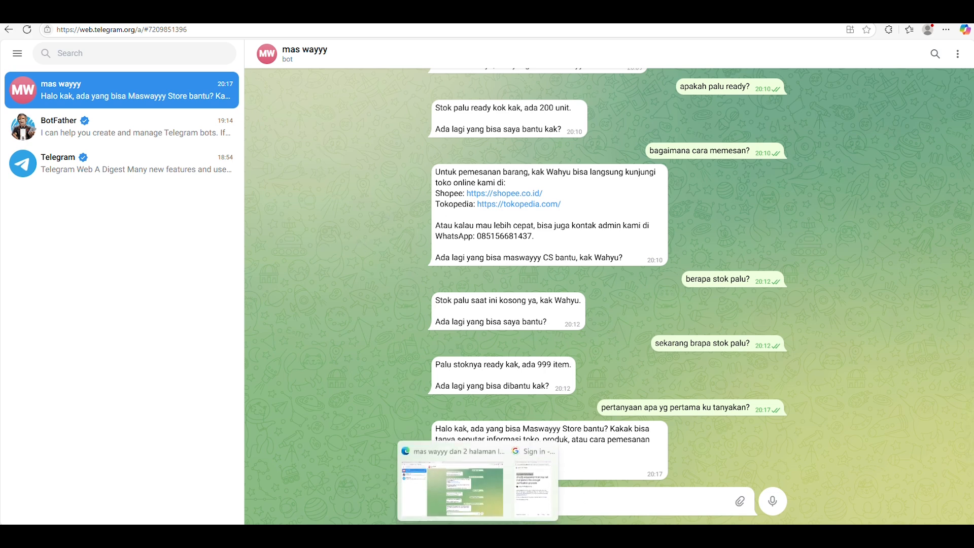
Switch back to n8n, move all workflow nodes together toward the canvas's upper-left area, and save the workflow
{"action": "key", "text": "alt+Tab"}
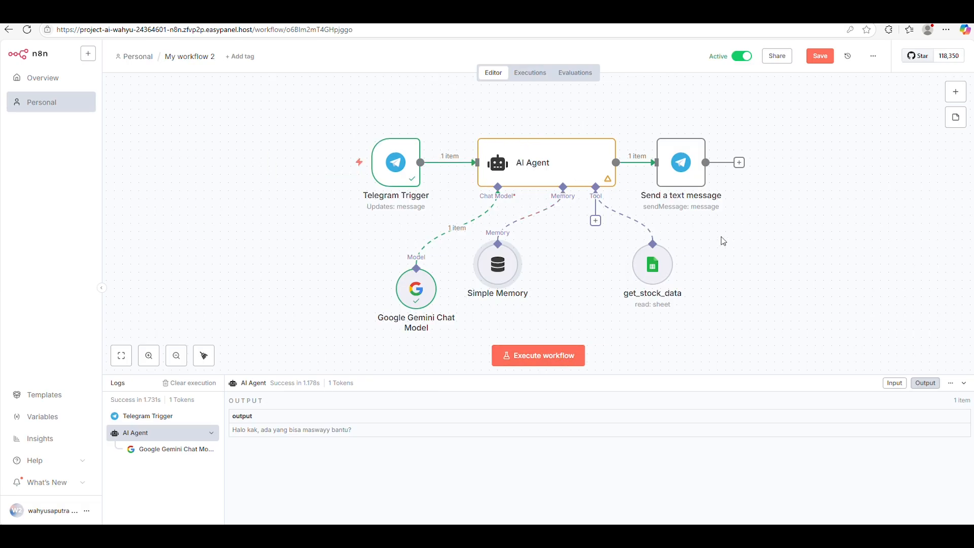
{"action": "mouse_move", "coordinate": [358, 125]}
{"action": "left_click_drag", "start_coordinate": [327, 108], "coordinate": [833, 356]}
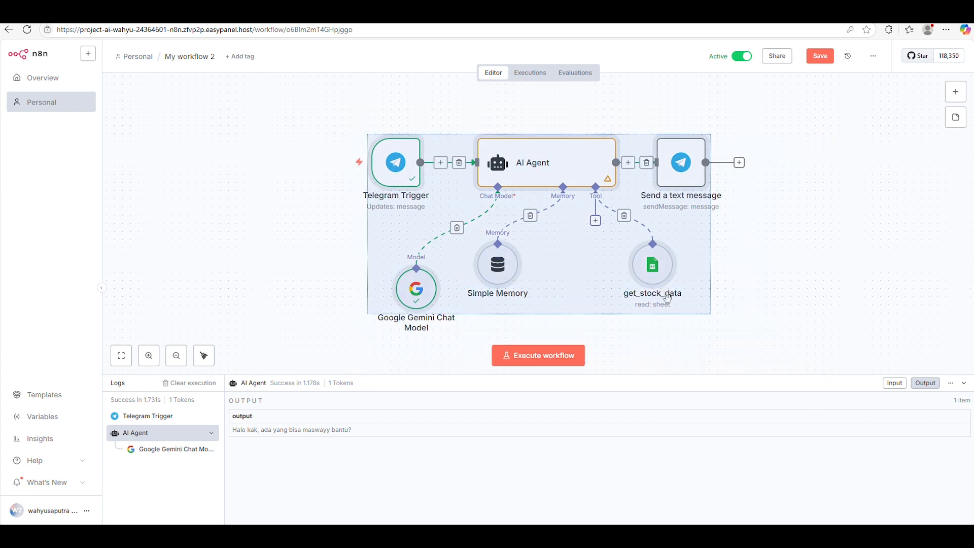
{"action": "left_click_drag", "start_coordinate": [563, 259], "coordinate": [307, 209]}
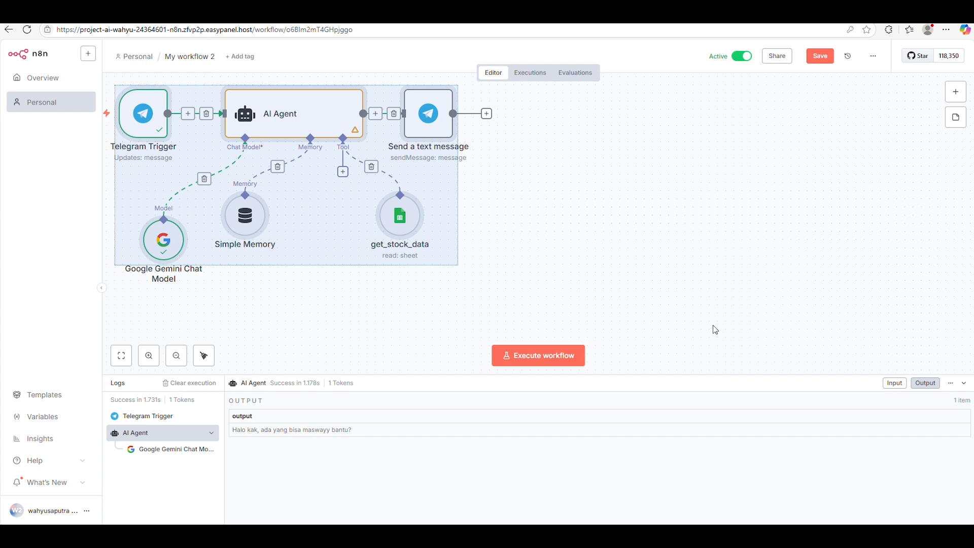
{"action": "left_click", "coordinate": [827, 57]}
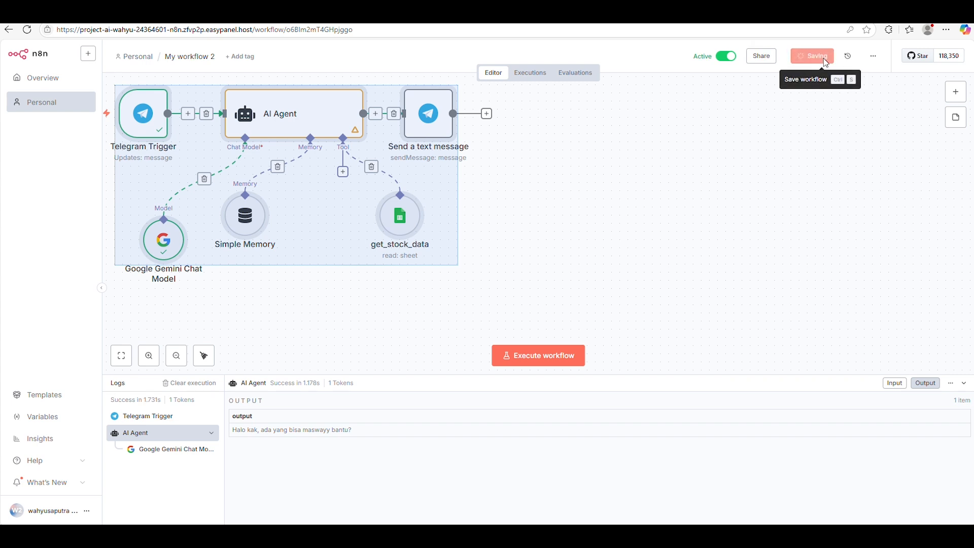